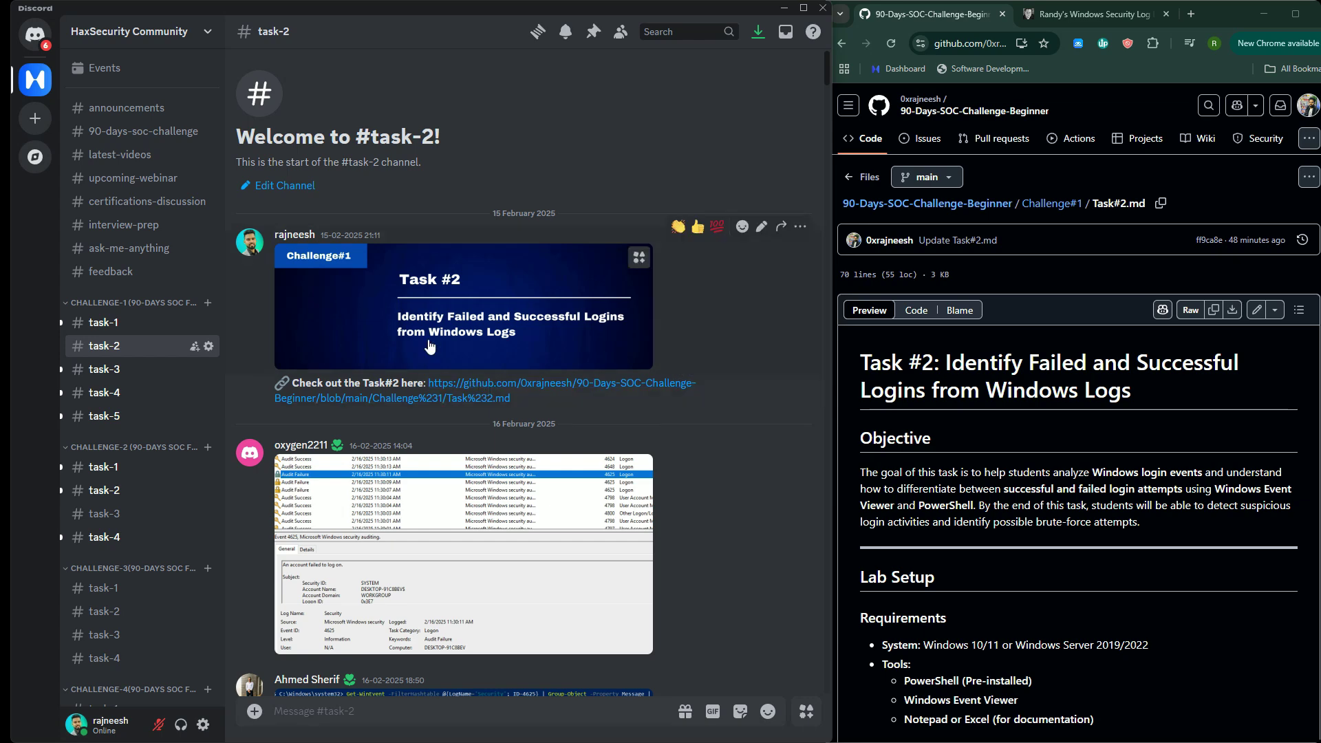
{"action": "scroll", "coordinate": [550, 323], "scroll_direction": "down", "scroll_amount": 10}
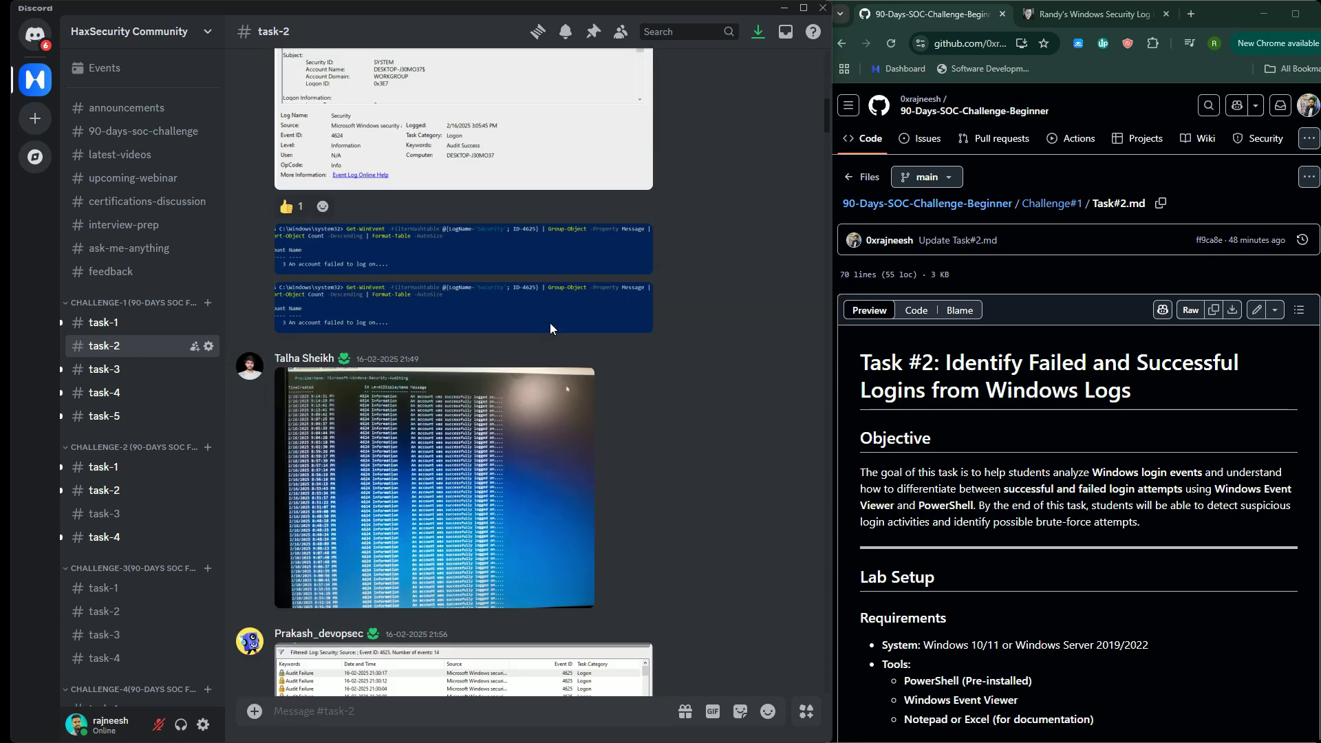
{"action": "scroll", "coordinate": [549, 308], "scroll_direction": "down", "scroll_amount": 10}
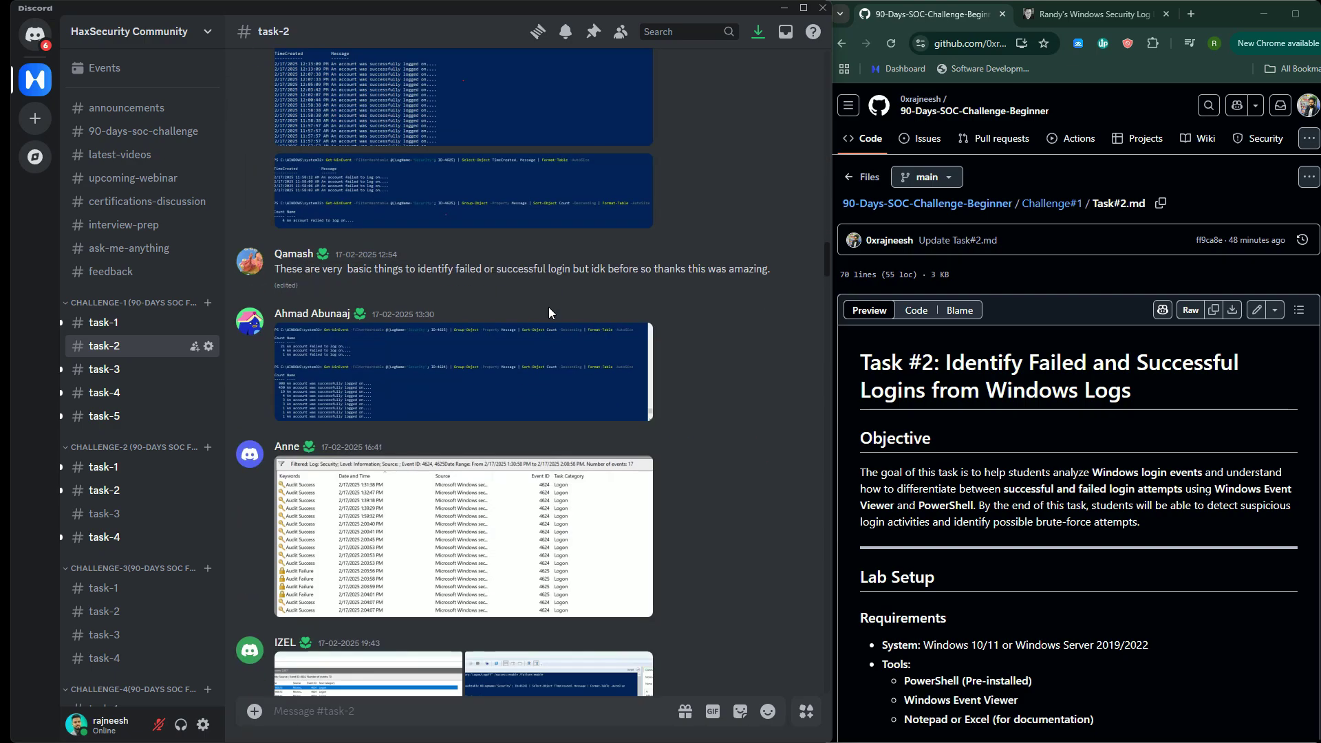
{"action": "scroll", "coordinate": [548, 310], "scroll_direction": "down", "scroll_amount": 10}
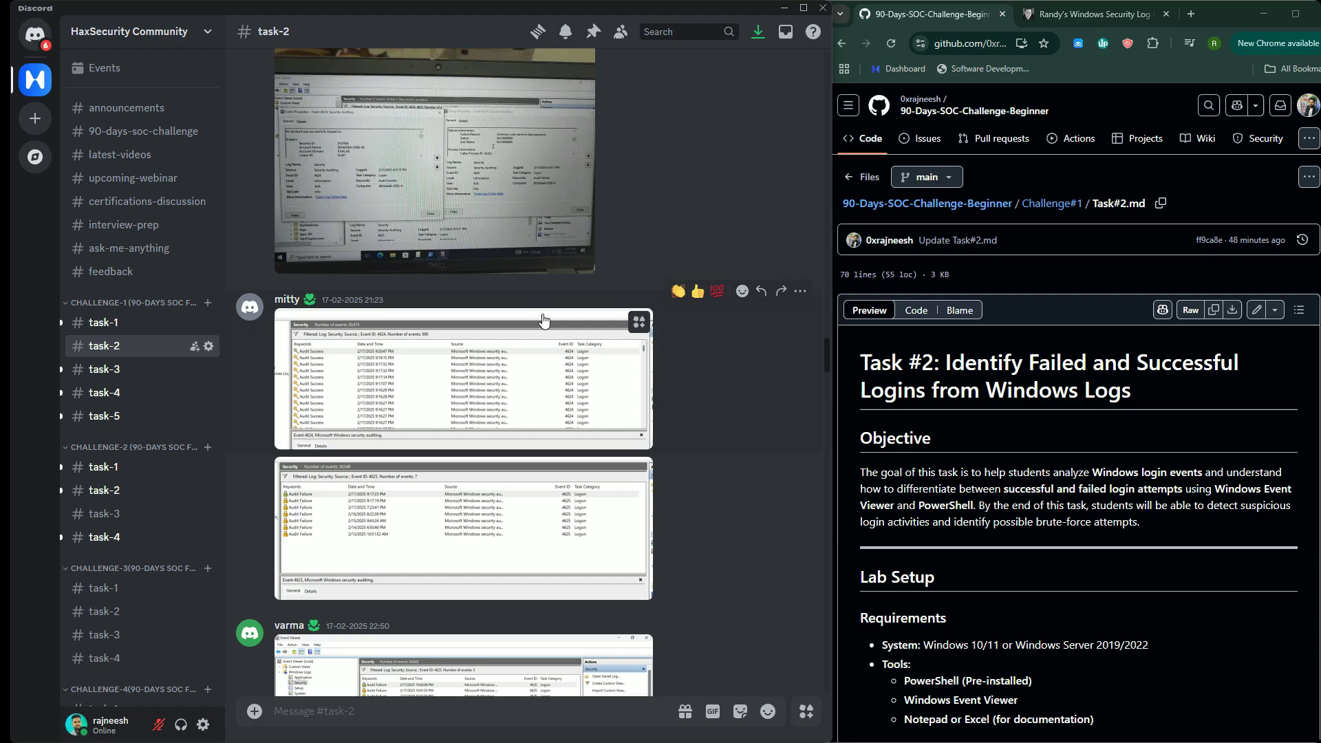
{"action": "scroll", "coordinate": [542, 313], "scroll_direction": "down", "scroll_amount": 10}
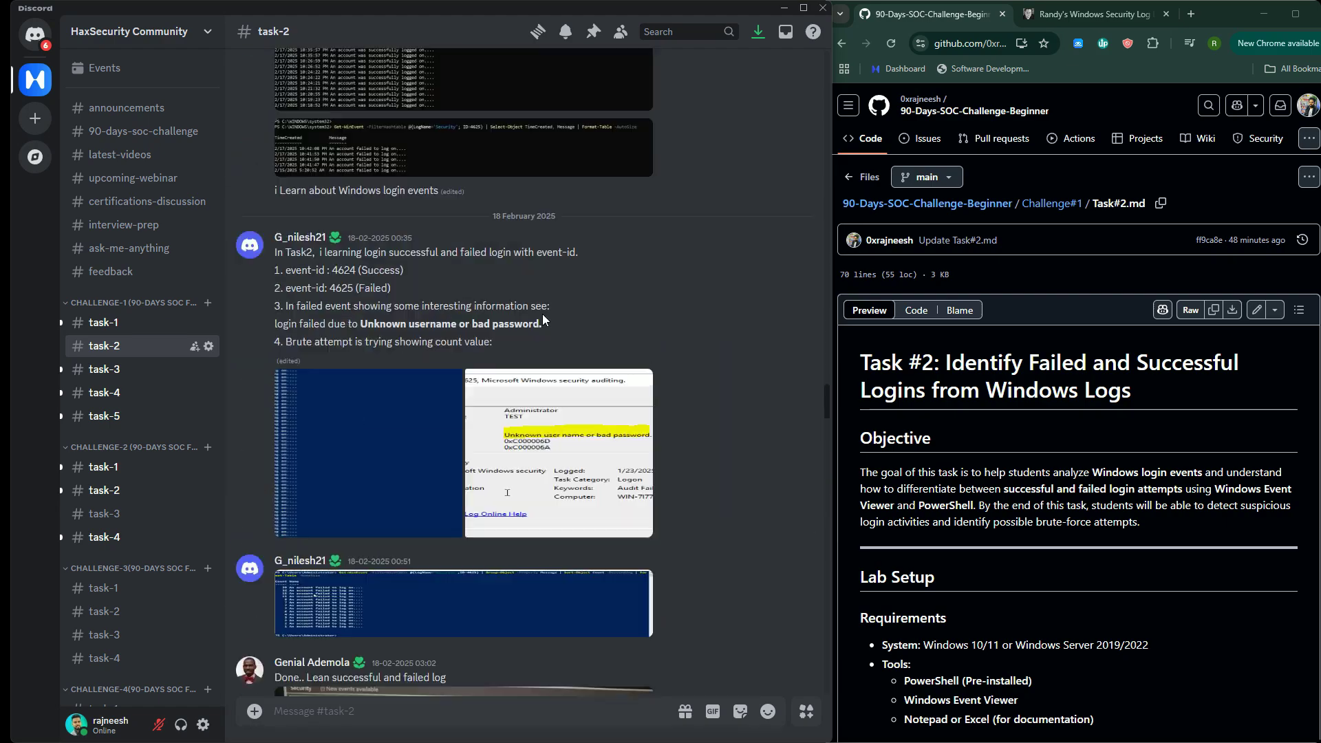
{"action": "scroll", "coordinate": [542, 314], "scroll_direction": "up", "scroll_amount": 10}
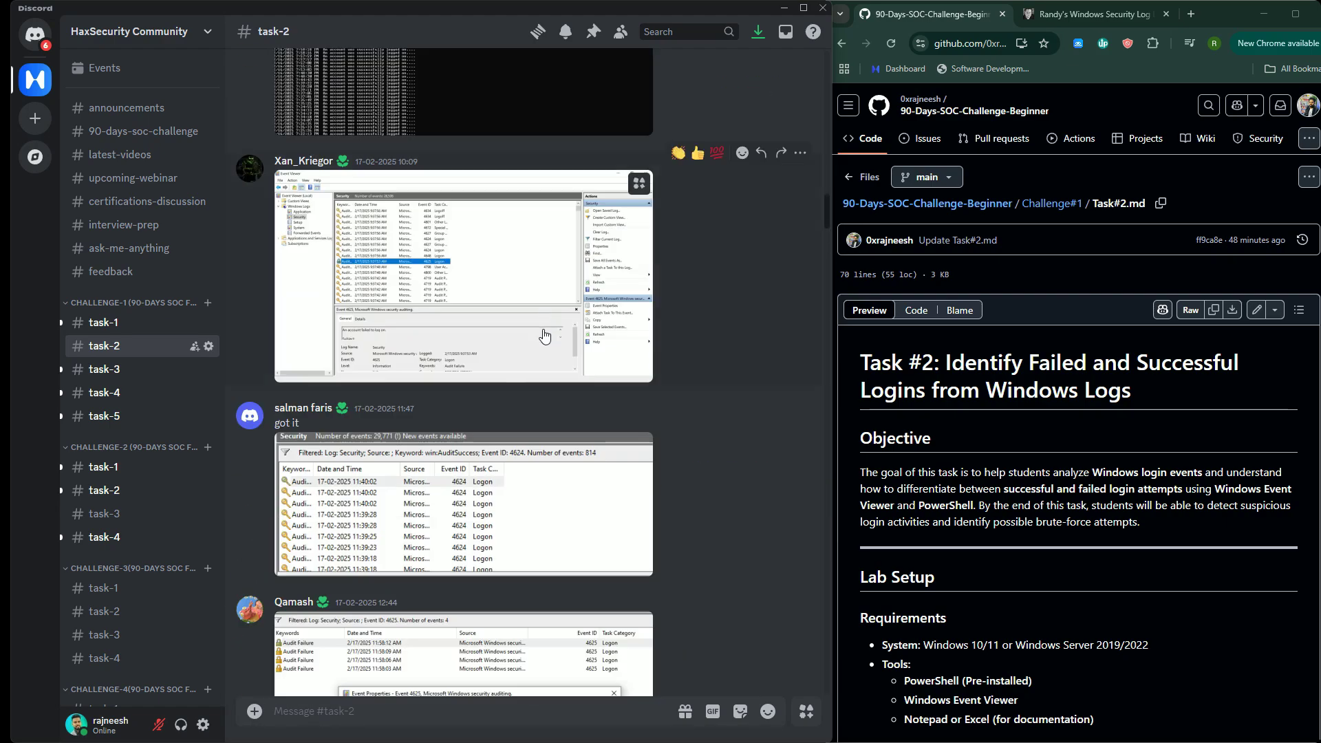
{"action": "scroll", "coordinate": [548, 318], "scroll_direction": "up", "scroll_amount": 15}
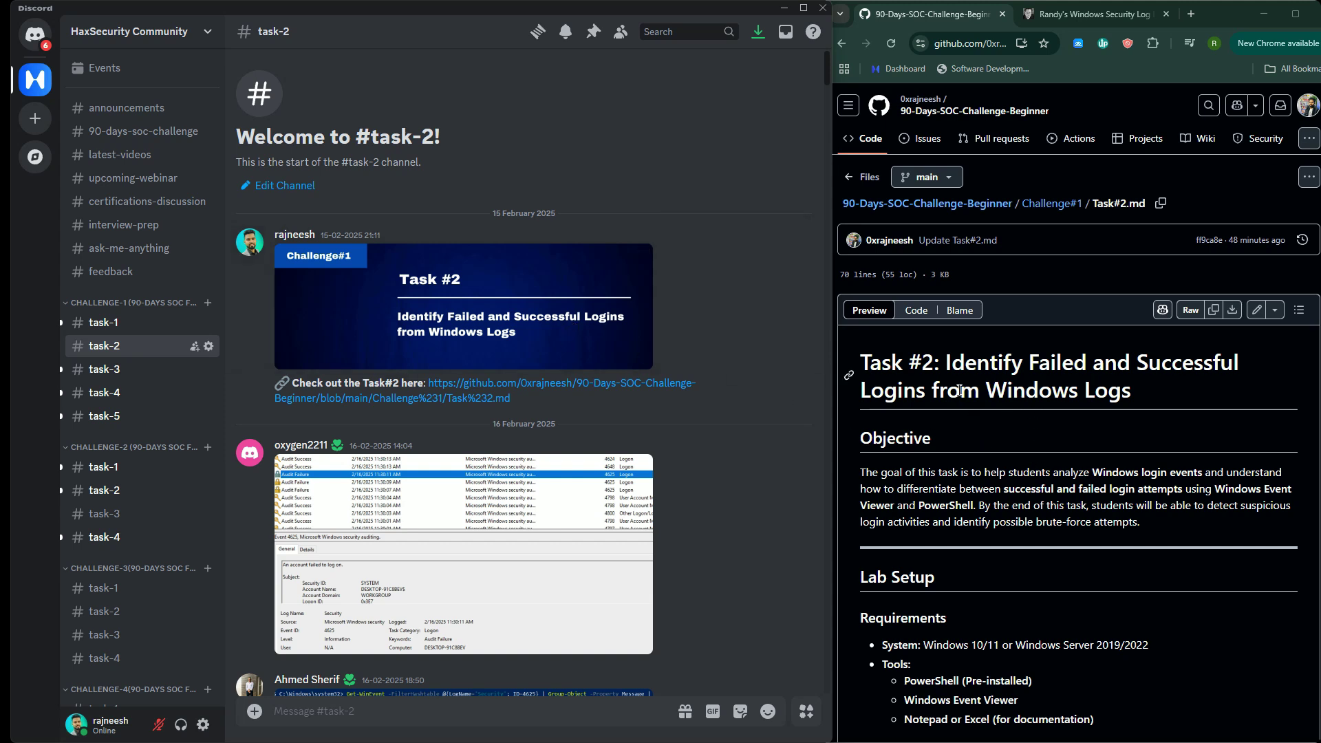
{"action": "left_click_drag", "start_coordinate": [937, 348], "coordinate": [1146, 403]}
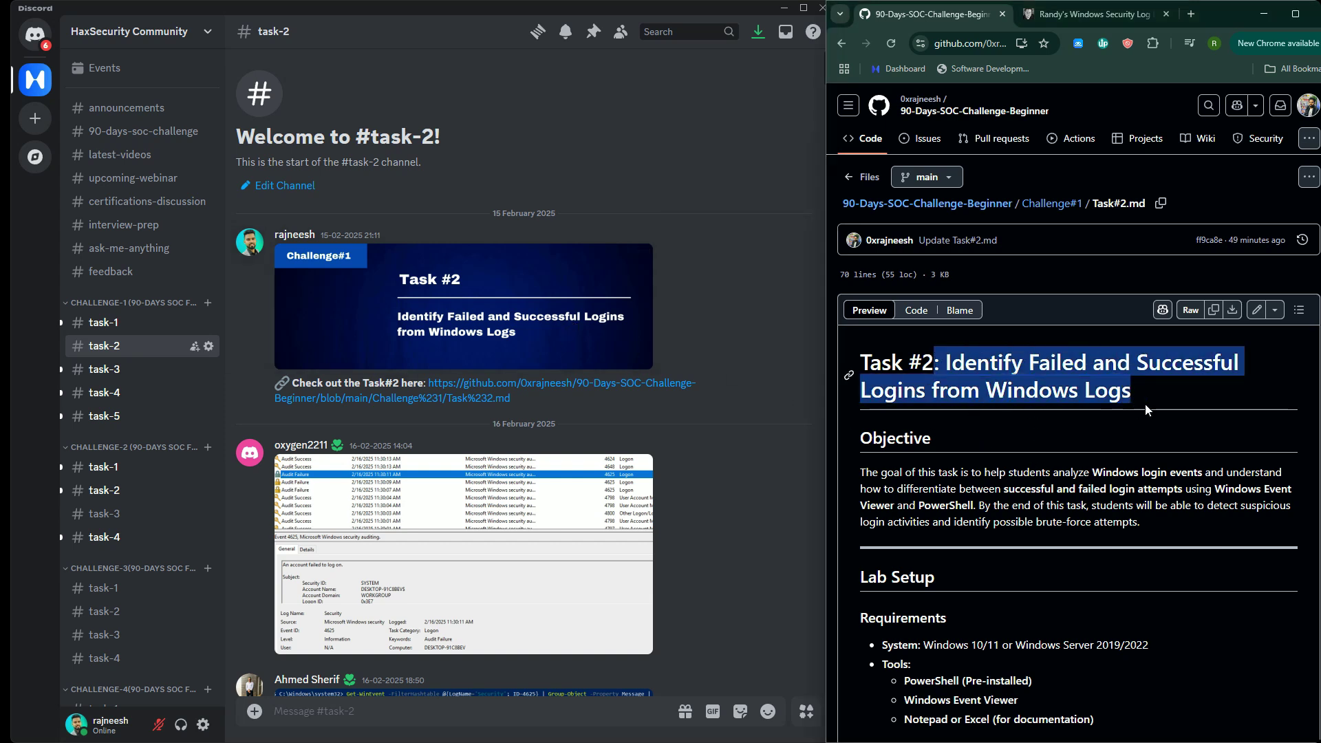
{"action": "left_click", "coordinate": [1145, 403]}
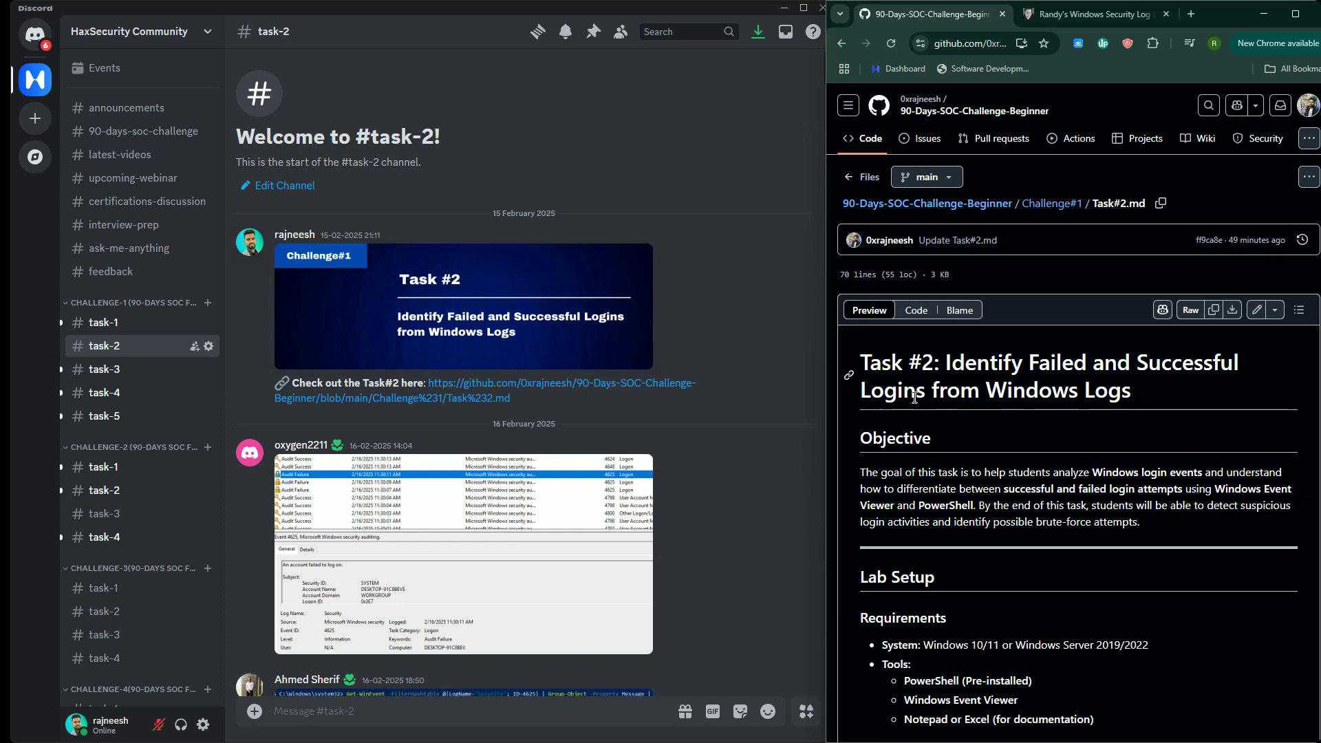
{"action": "left_click_drag", "start_coordinate": [949, 392], "coordinate": [1221, 393]}
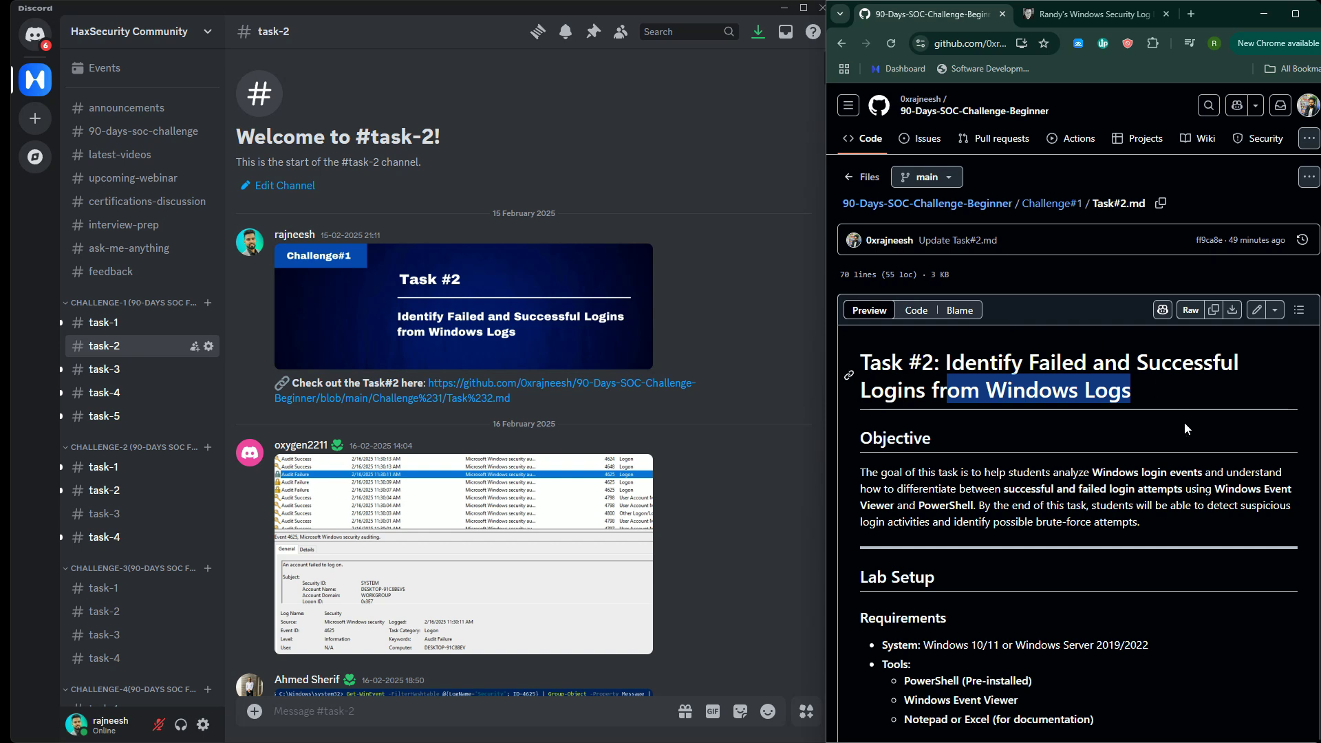
{"action": "left_click_drag", "start_coordinate": [962, 488], "coordinate": [1069, 490]}
{"action": "left_click", "coordinate": [1108, 494]}
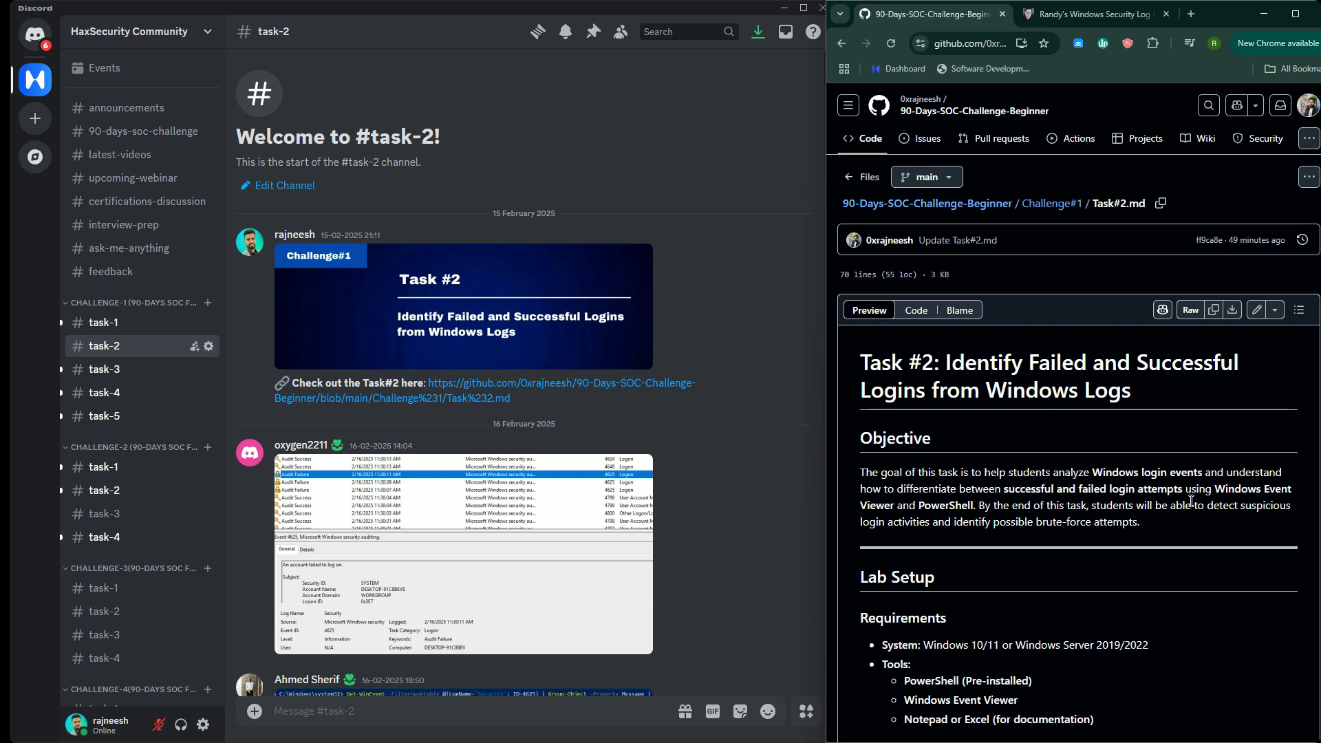
{"action": "left_click_drag", "start_coordinate": [1217, 492], "coordinate": [1235, 503]}
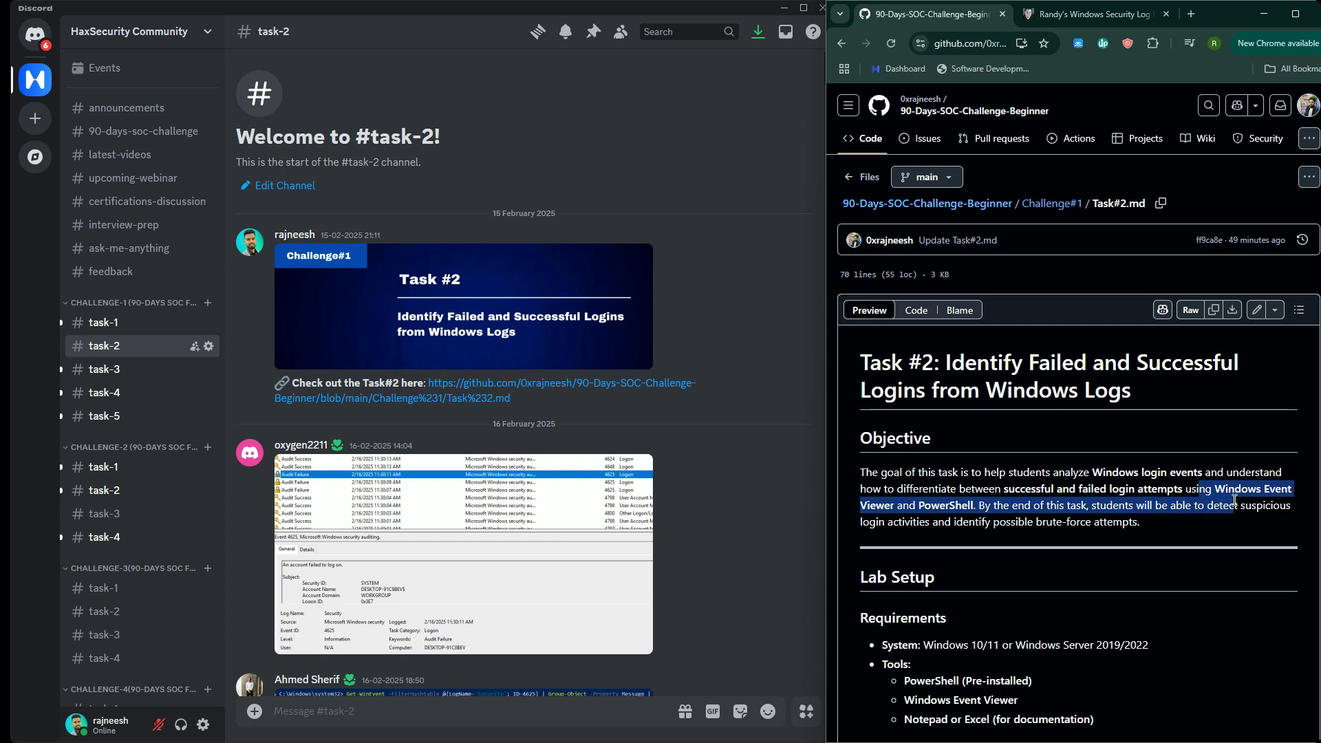
{"action": "left_click", "coordinate": [1224, 524]}
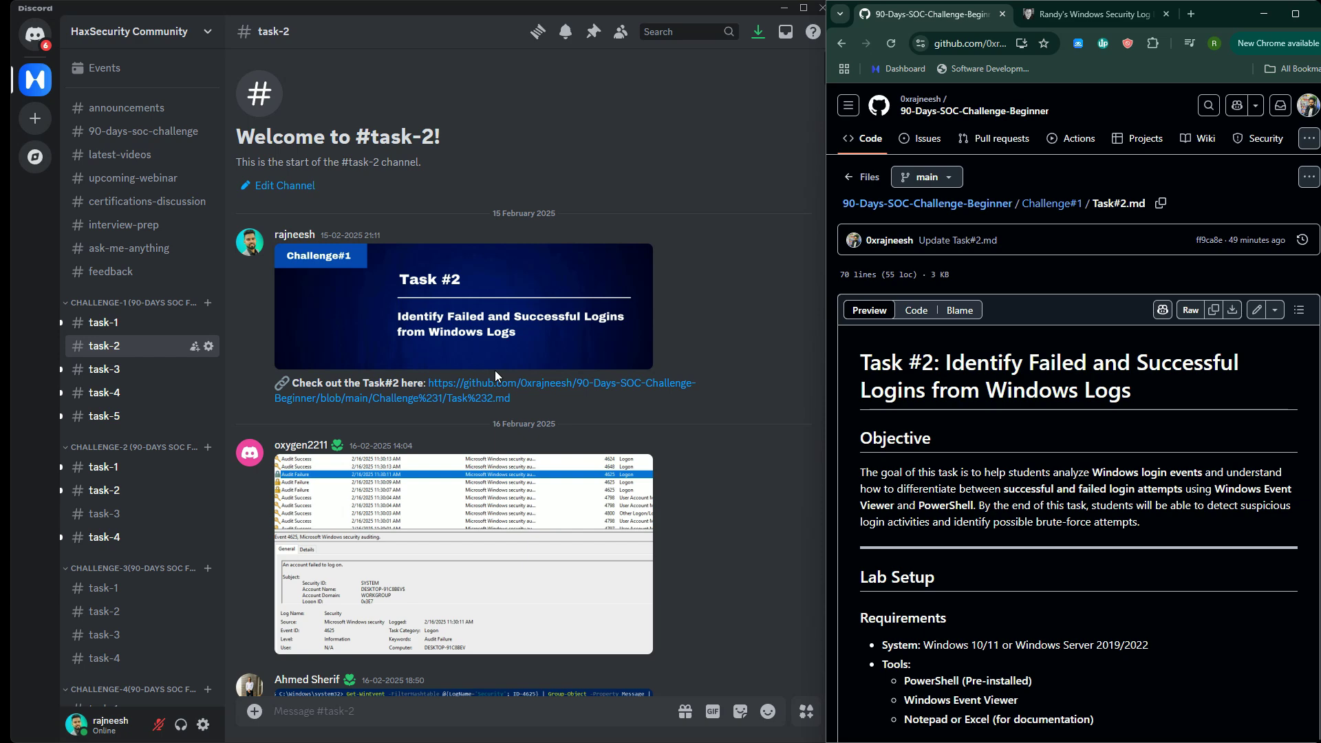
Step: Switch to Randy's Windows Security Log page, widen the browser, and scroll the Security Log Events list
{"action": "left_click", "coordinate": [1104, 18]}
{"action": "left_click_drag", "start_coordinate": [828, 94], "coordinate": [585, 92]}
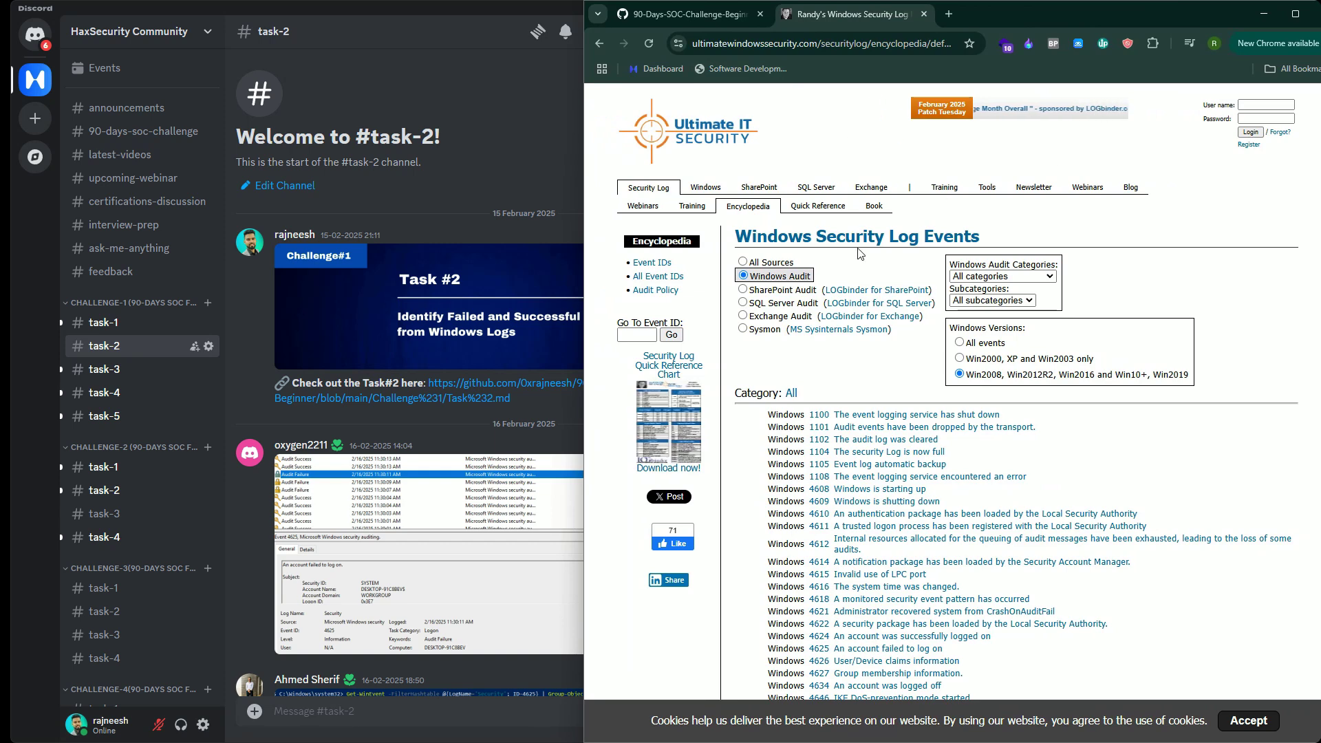
{"action": "left_click_drag", "start_coordinate": [766, 237], "coordinate": [819, 237]}
{"action": "left_click", "coordinate": [1013, 237]}
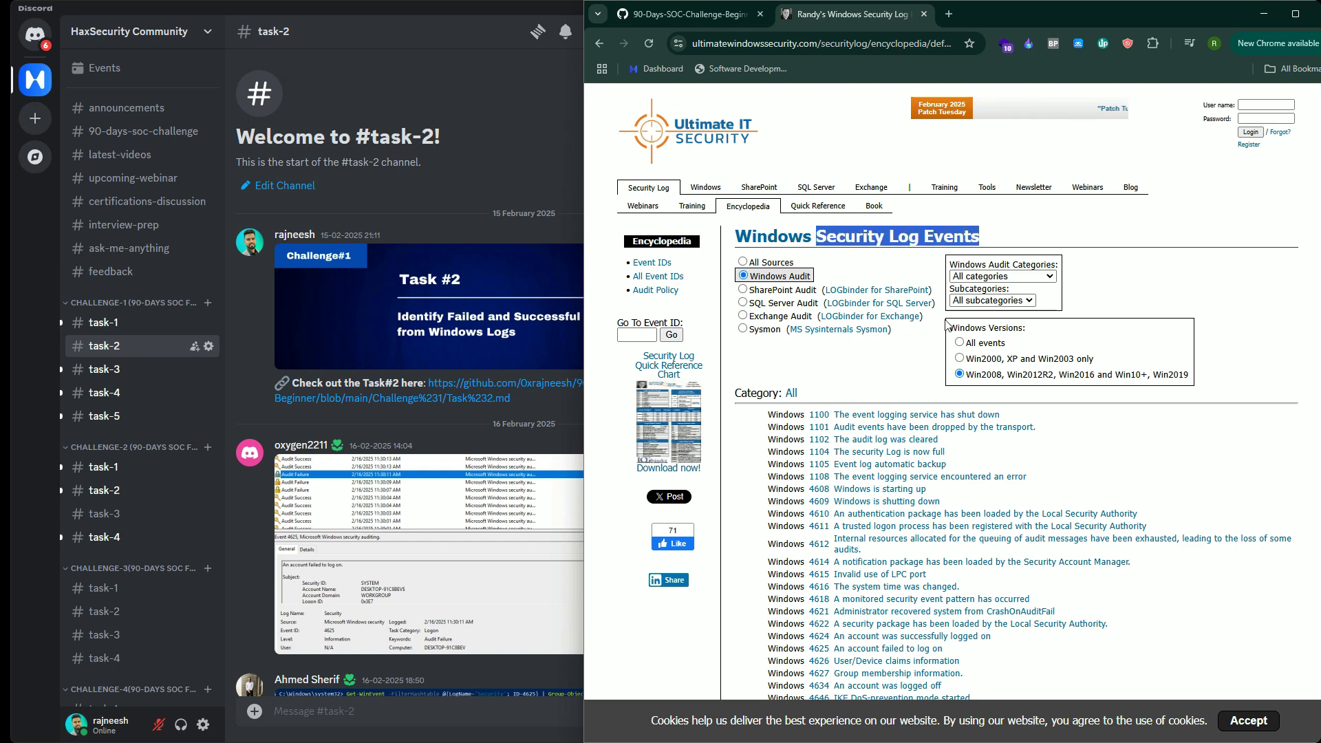
{"action": "scroll", "coordinate": [886, 393], "scroll_direction": "down", "scroll_amount": 5}
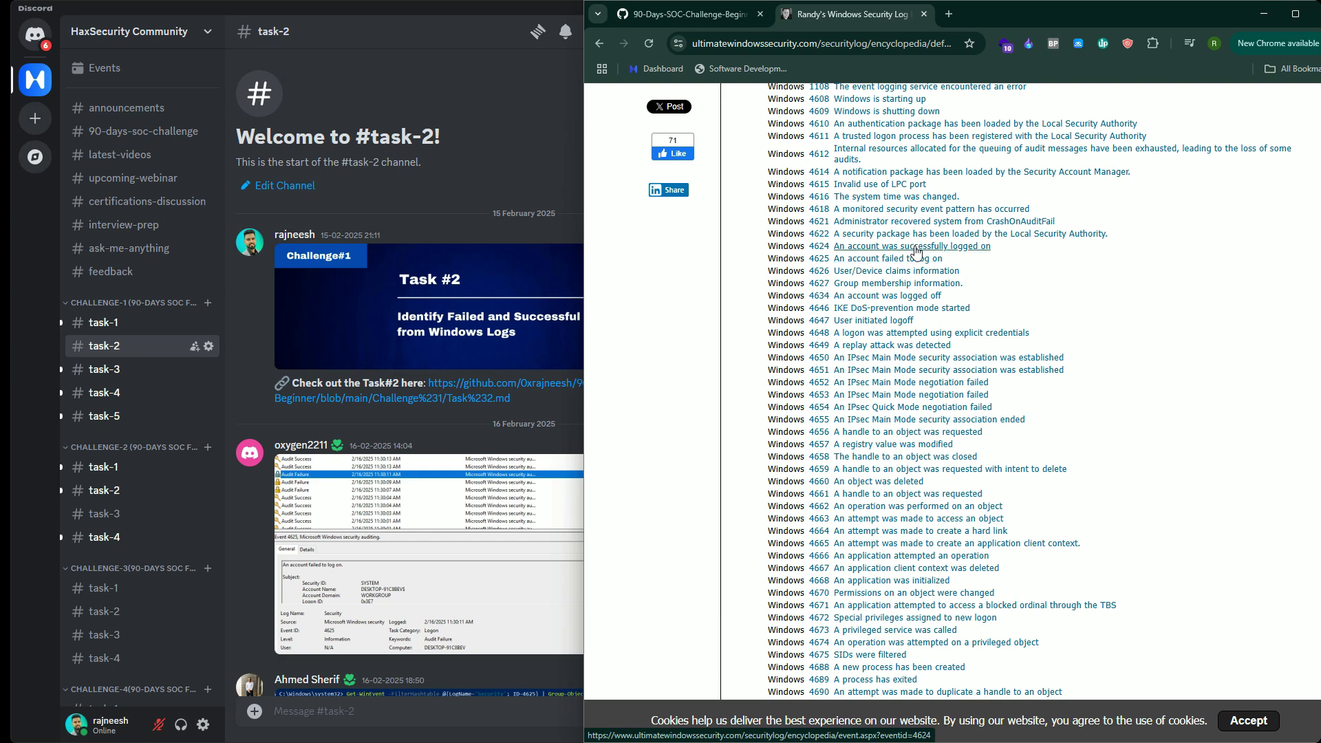
{"action": "scroll", "coordinate": [822, 426], "scroll_direction": "up", "scroll_amount": 5}
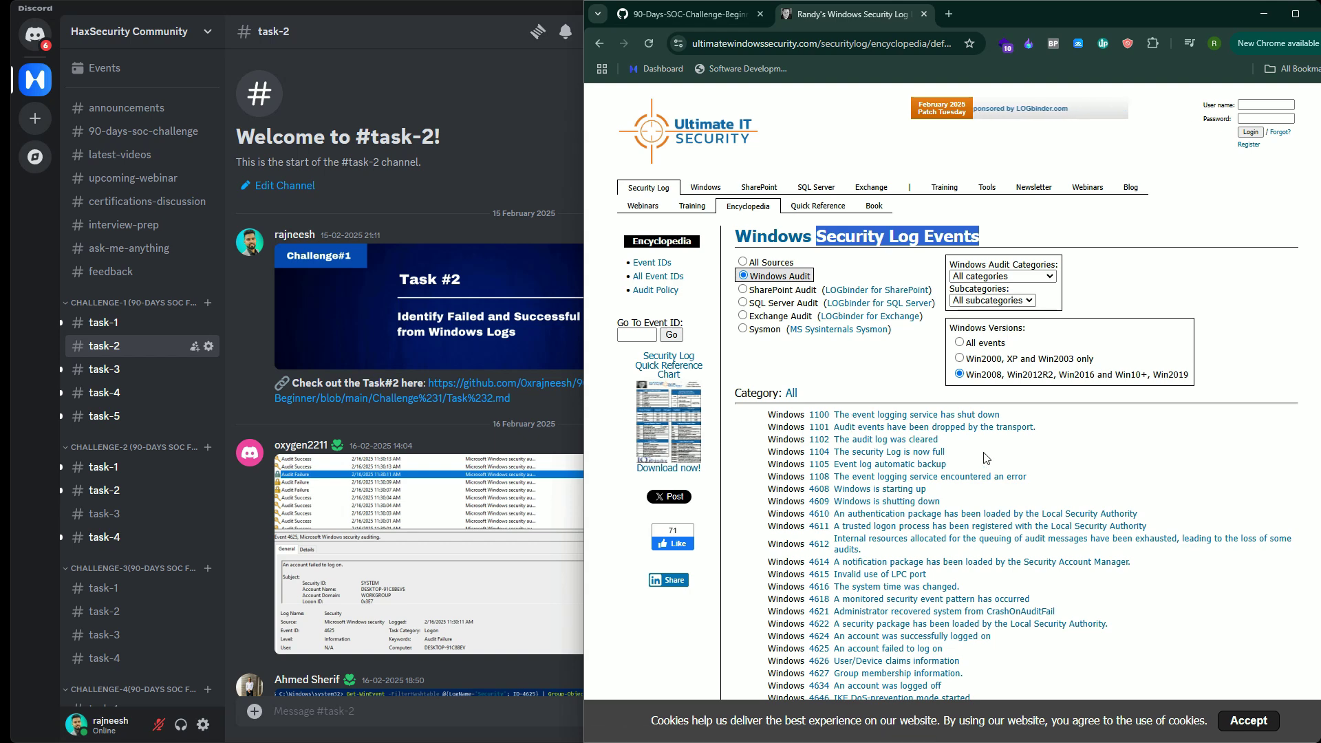
{"action": "scroll", "coordinate": [896, 399], "scroll_direction": "down", "scroll_amount": 6}
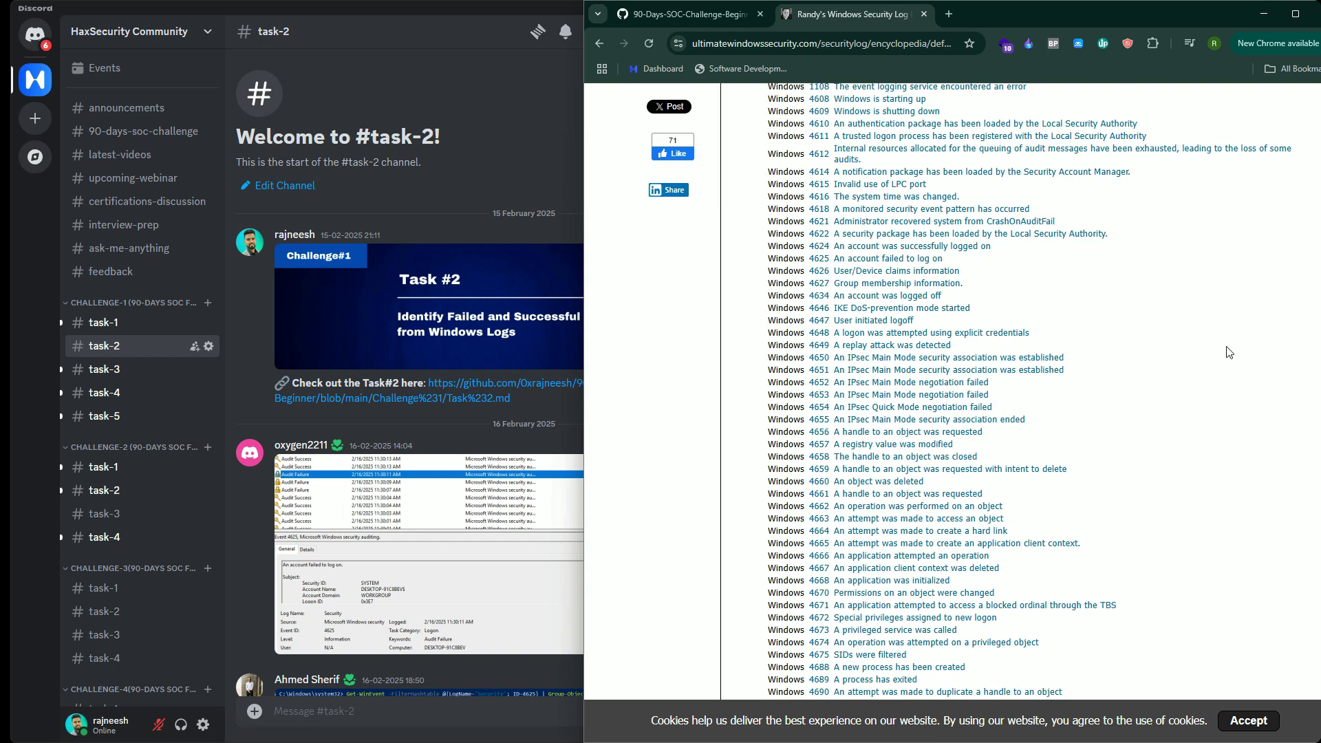
Step: Search the page for 'logon' and step through the matches to find 4624 and 4625
{"action": "key", "text": "ctrl+f"}
{"action": "type", "text": "lo"}
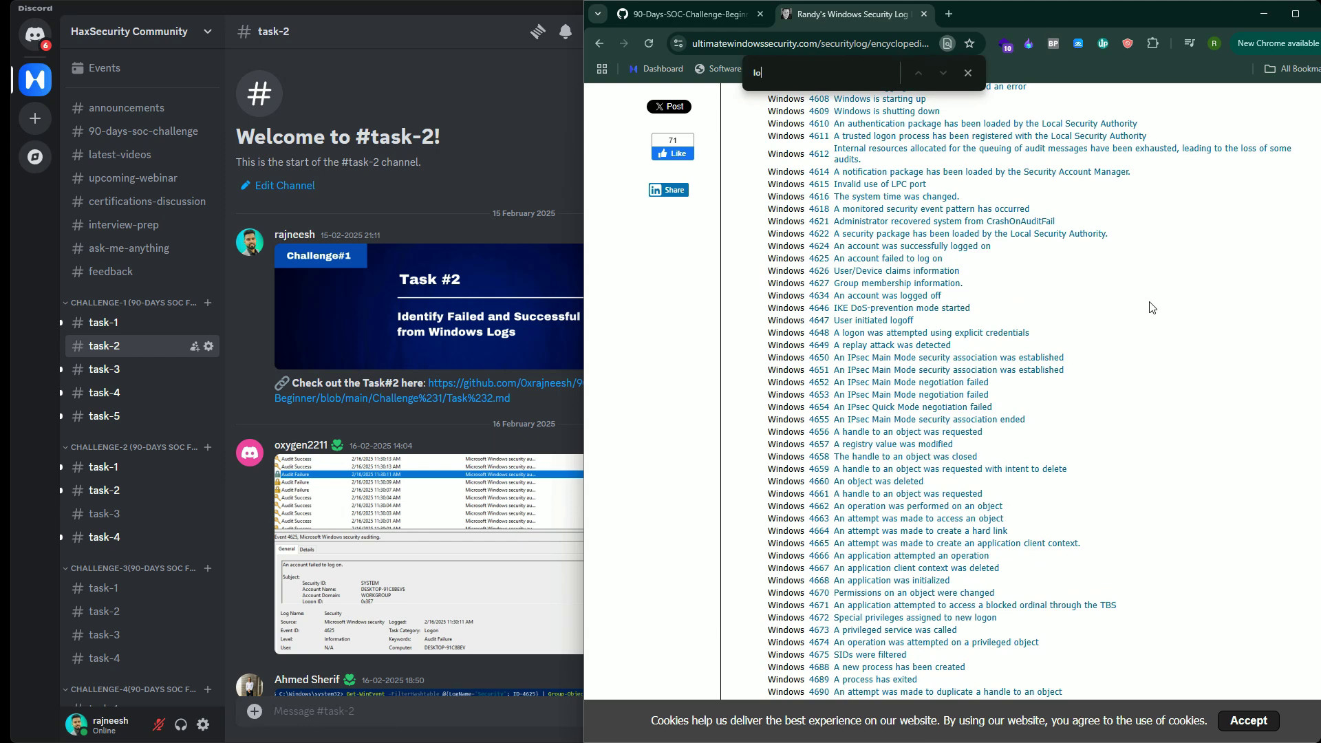
{"action": "type", "text": "g"}
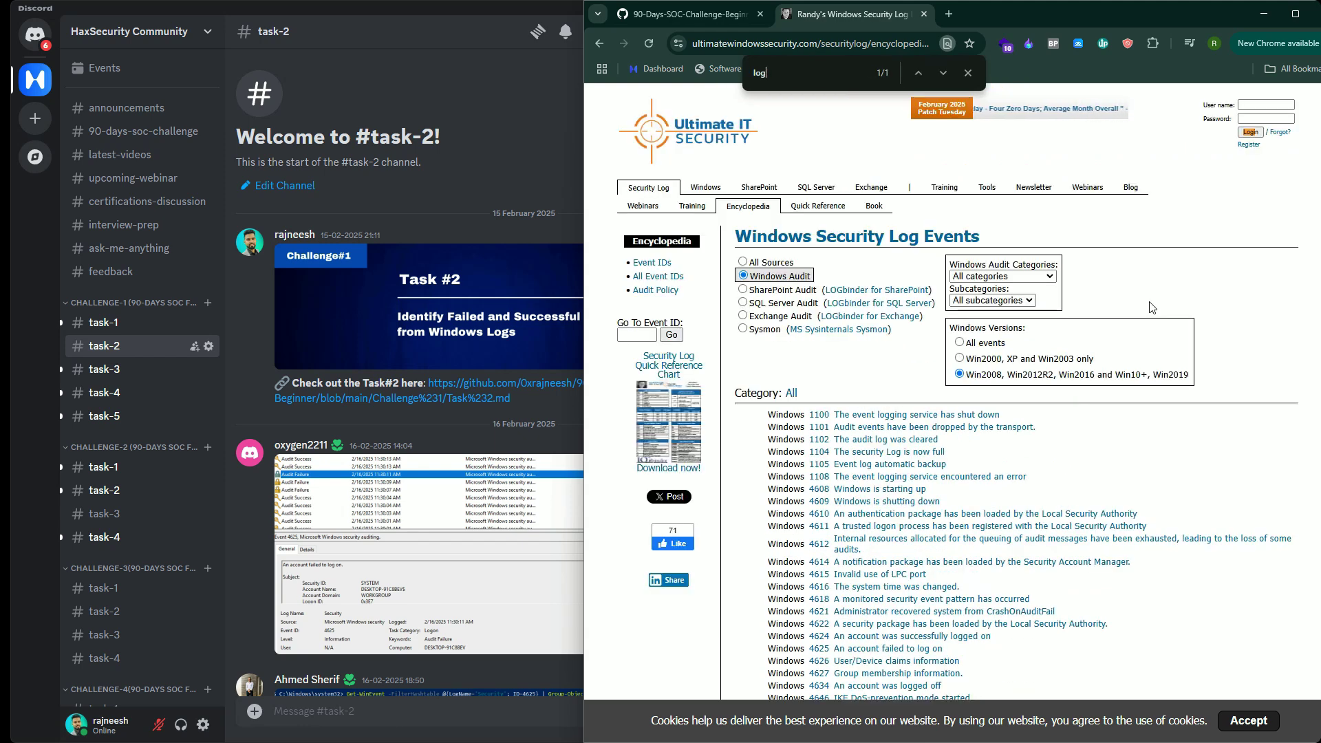
{"action": "type", "text": "on"}
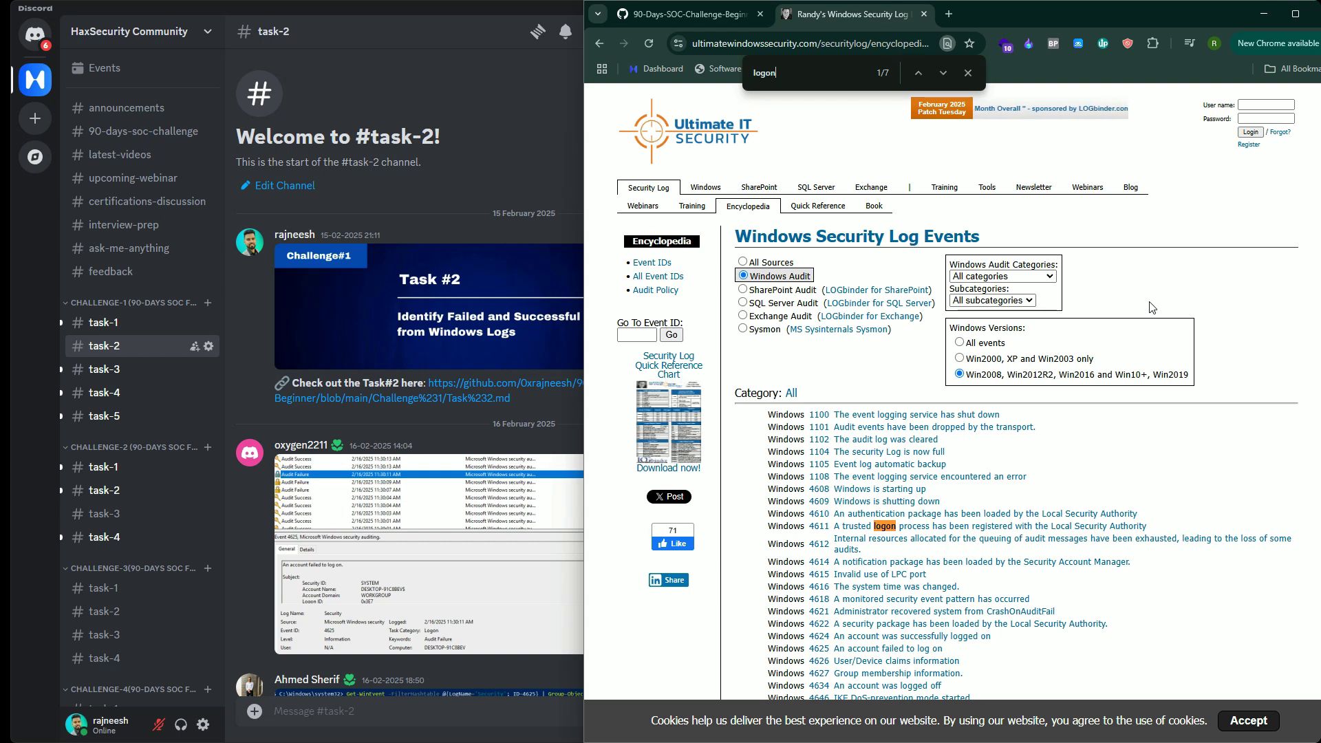
{"action": "key", "text": "Return"}
{"action": "key", "text": "Return"}
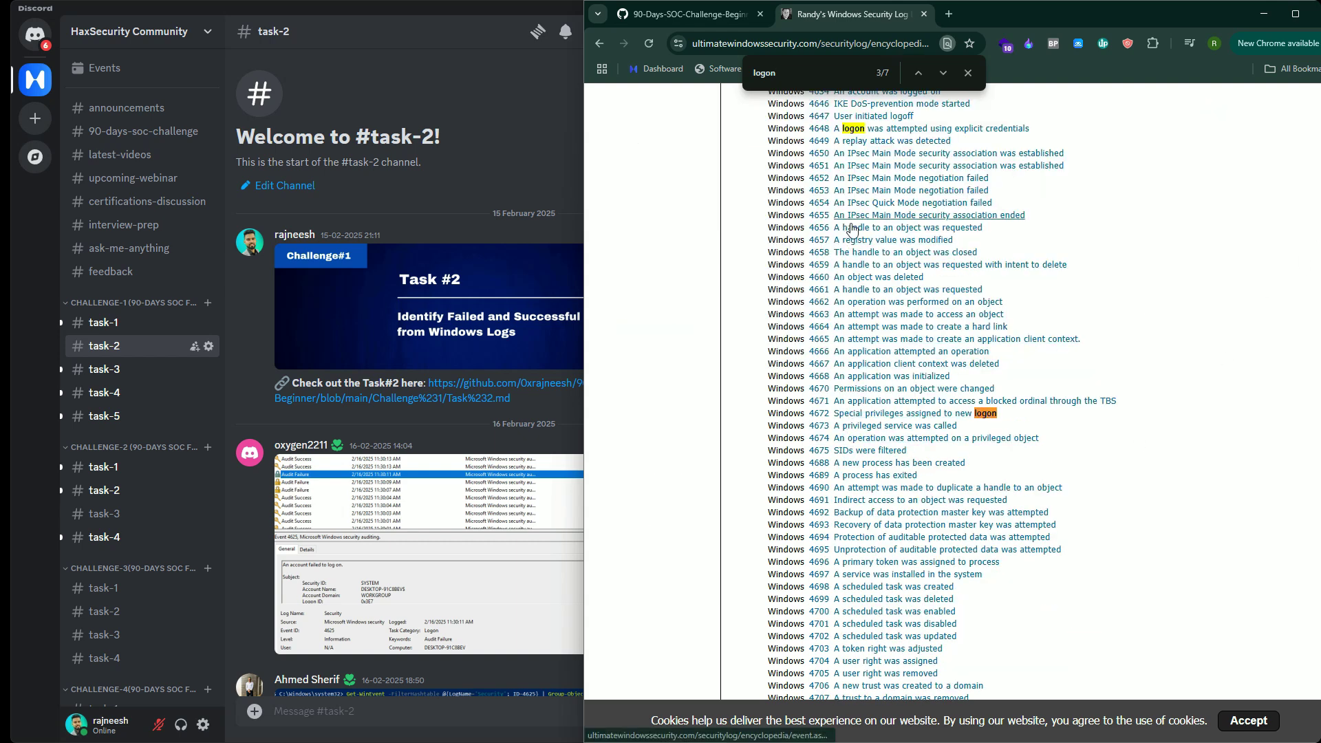
{"action": "scroll", "coordinate": [970, 356], "scroll_direction": "up", "scroll_amount": 6}
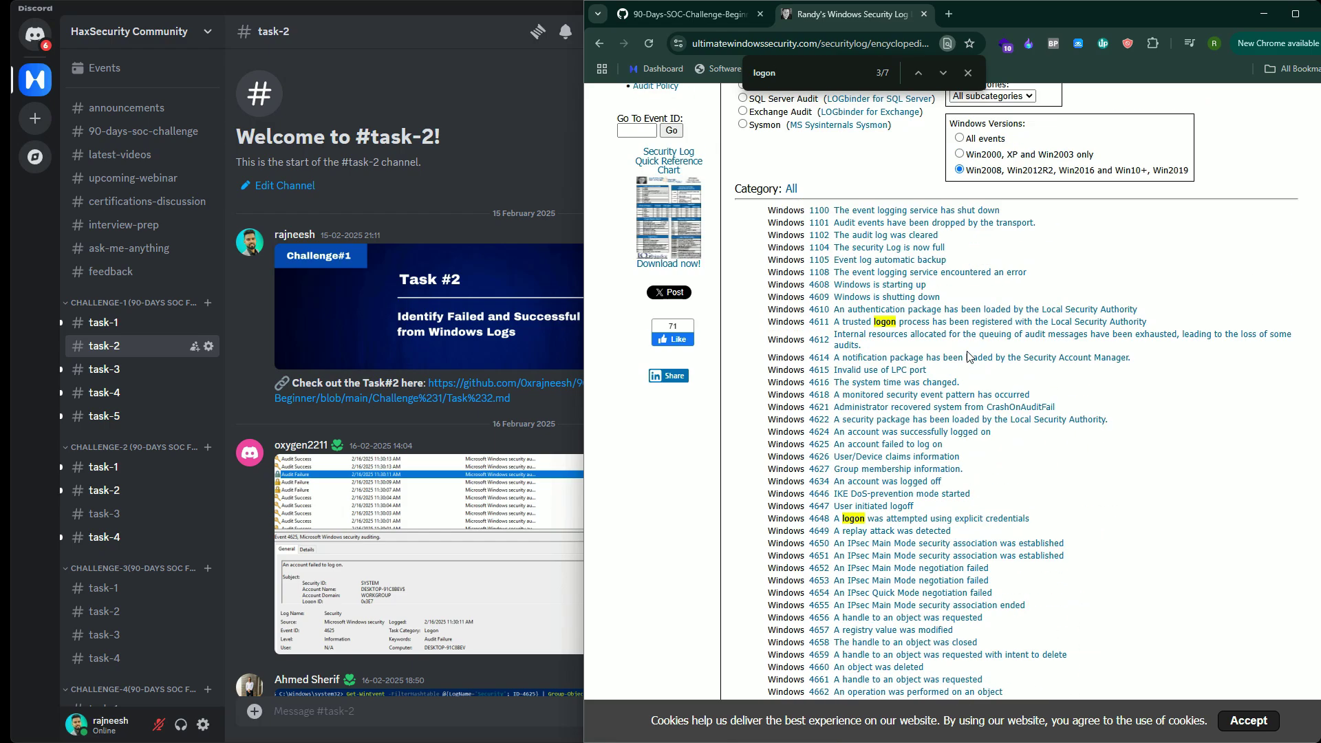
{"action": "scroll", "coordinate": [970, 357], "scroll_direction": "down", "scroll_amount": 6}
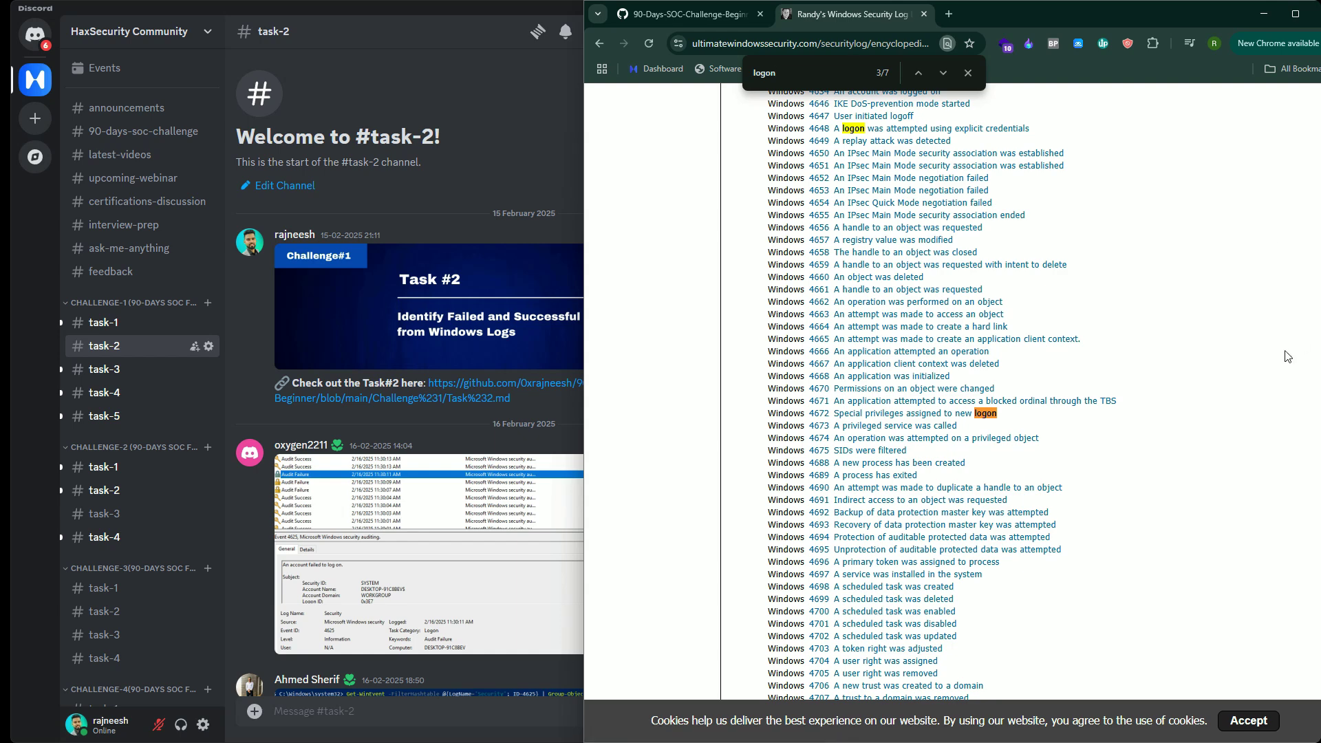
{"action": "scroll", "coordinate": [1289, 357], "scroll_direction": "up", "scroll_amount": 6}
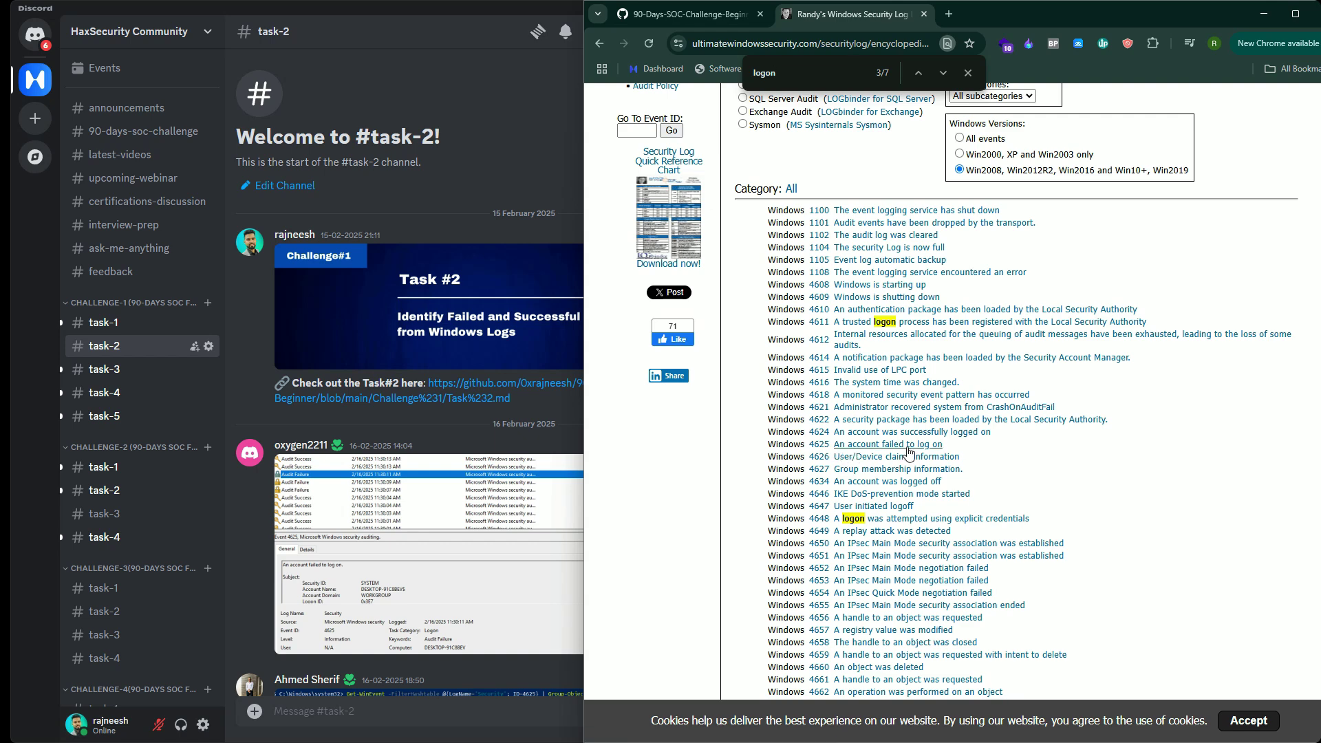
Step: Open and read the Event ID 4625 failed-logon page, then go back to the previous page
{"action": "left_click", "coordinate": [845, 447]}
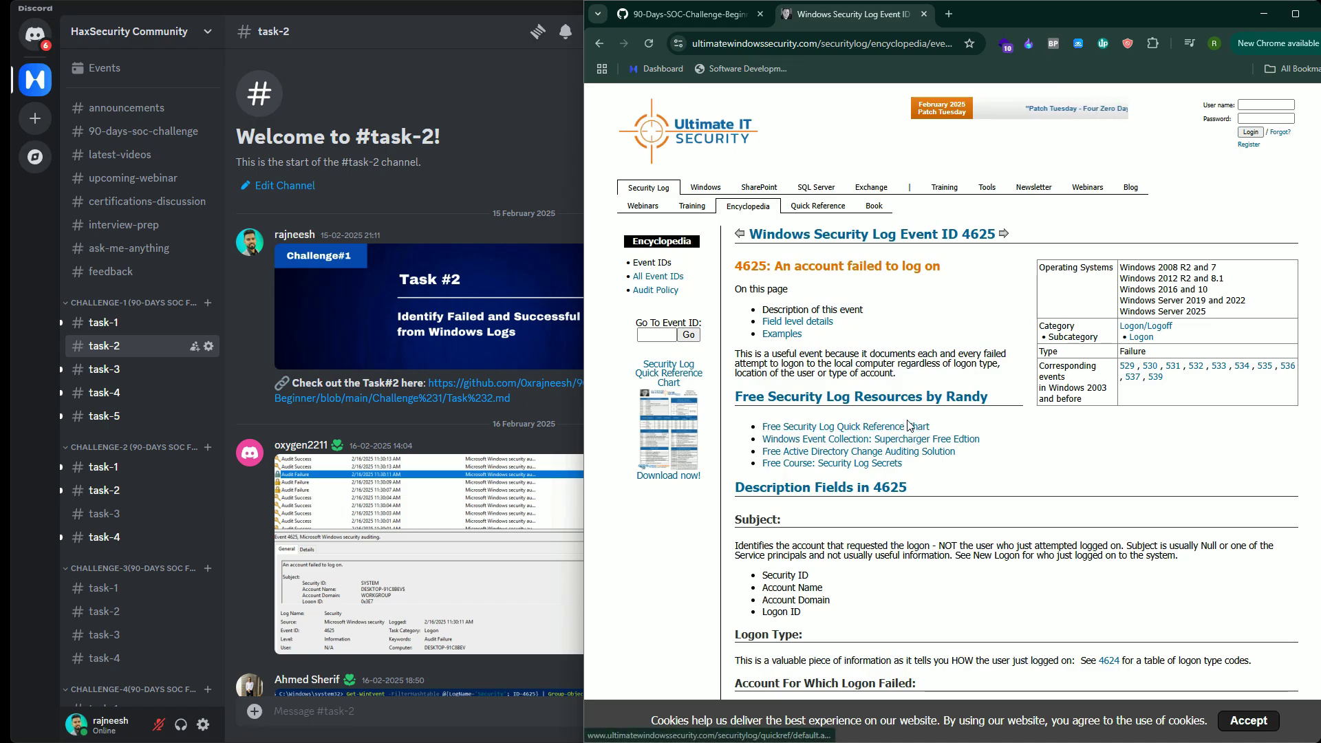
{"action": "scroll", "coordinate": [912, 436], "scroll_direction": "down", "scroll_amount": 20}
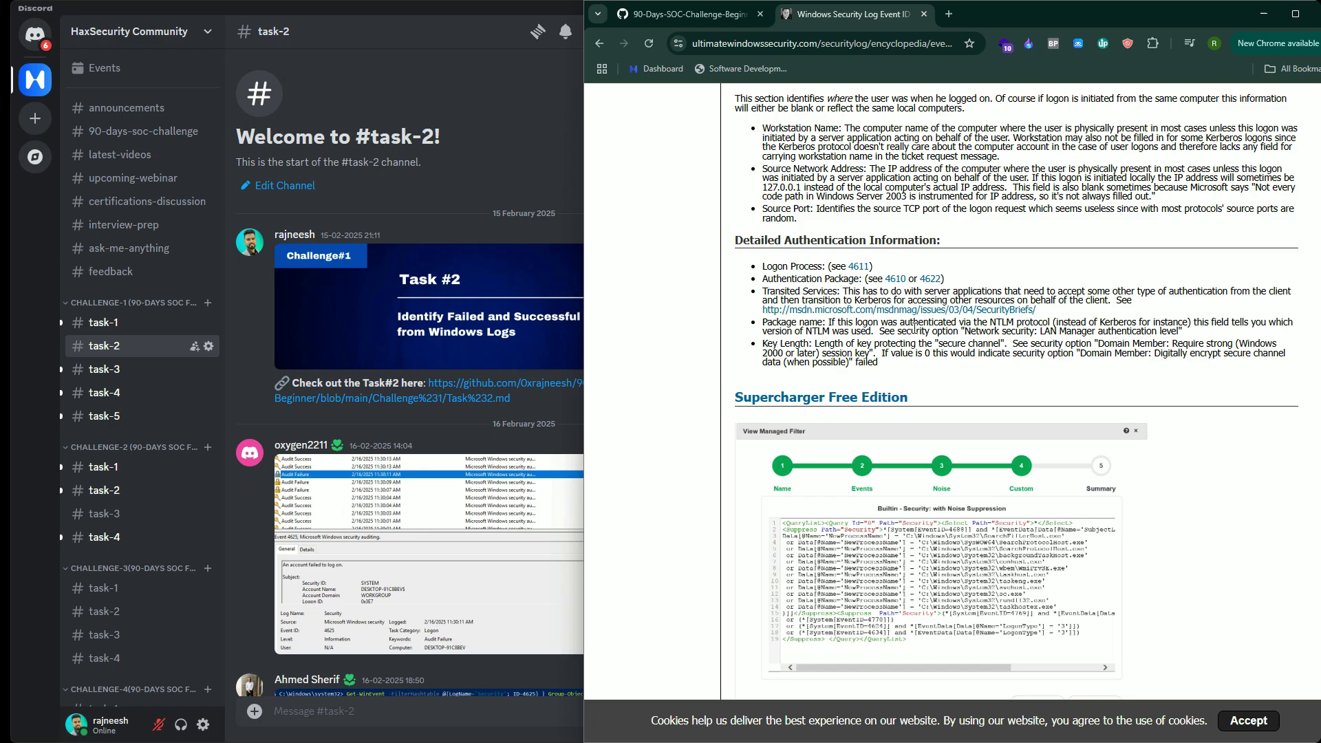
{"action": "scroll", "coordinate": [914, 329], "scroll_direction": "down", "scroll_amount": 10}
{"action": "scroll", "coordinate": [915, 337], "scroll_direction": "up", "scroll_amount": 15}
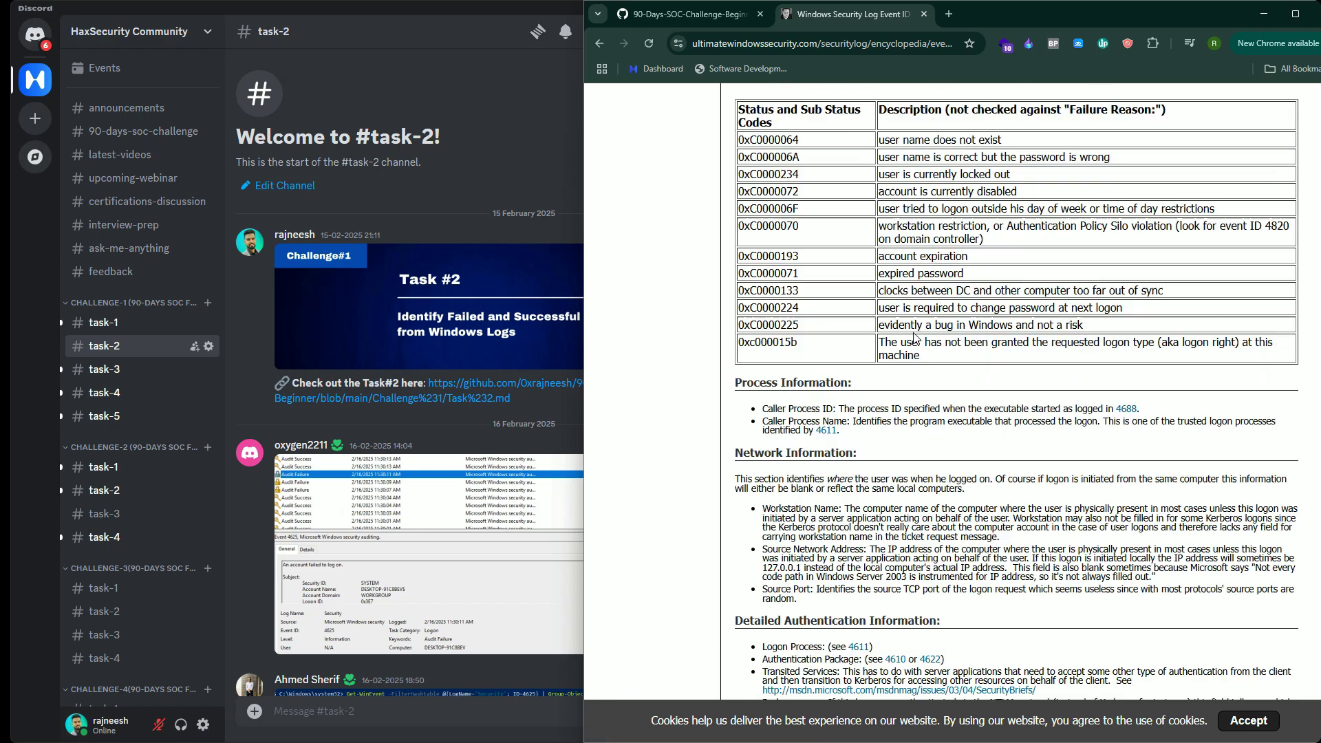
{"action": "scroll", "coordinate": [914, 337], "scroll_direction": "up", "scroll_amount": 10}
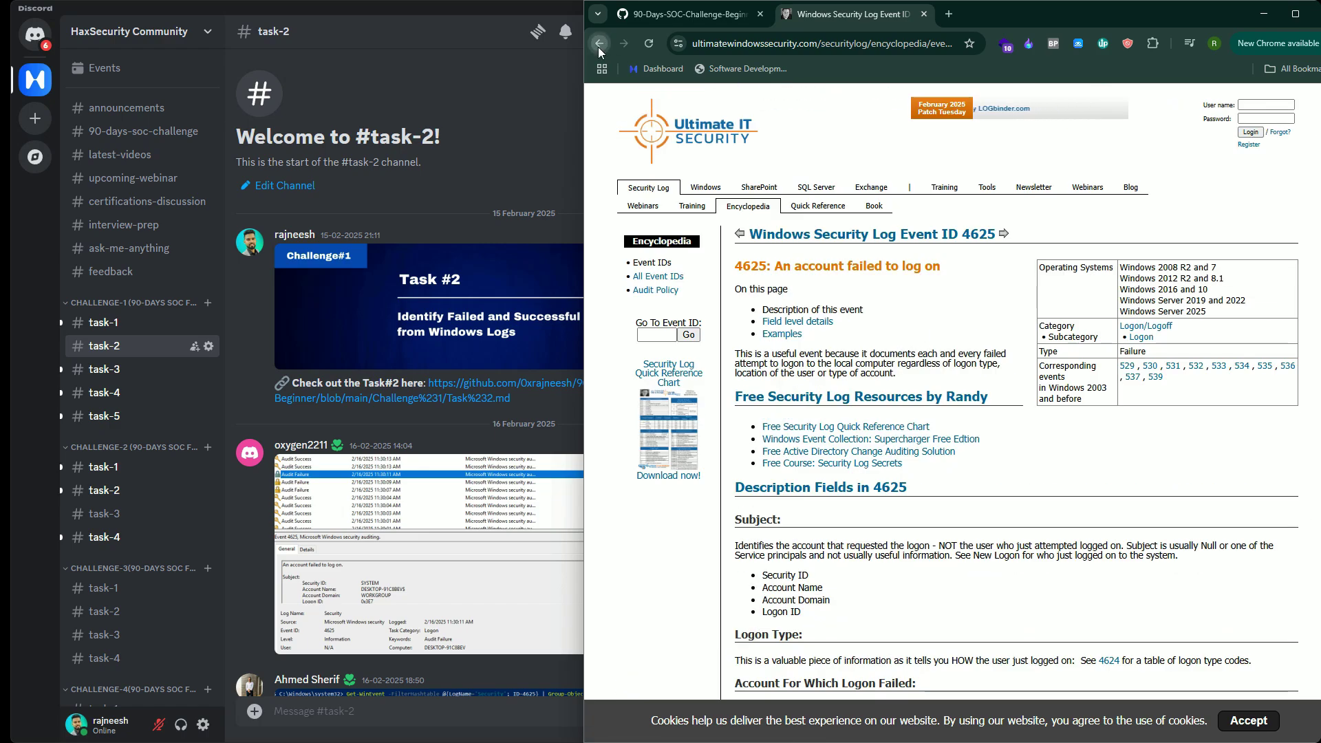
{"action": "left_click", "coordinate": [599, 44]}
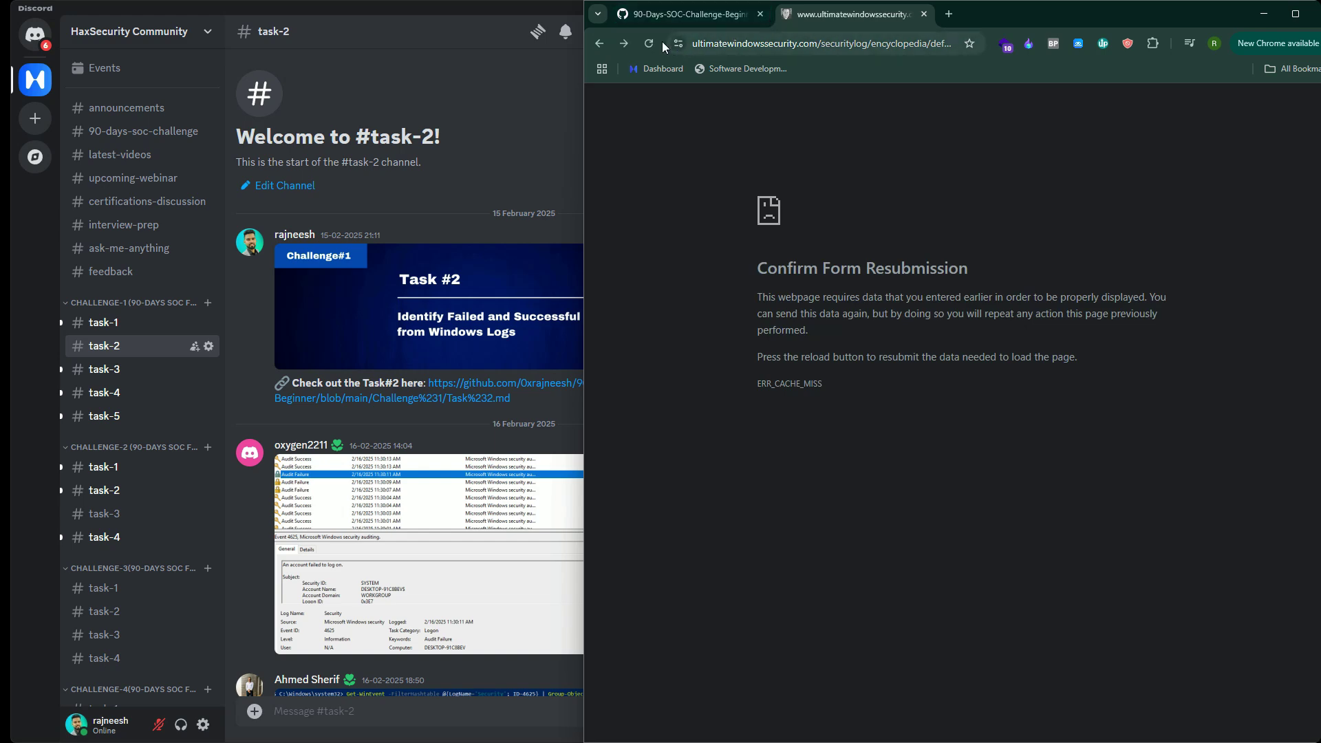
Step: Return to the Task #2 instructions and read the system and tools requirements
{"action": "left_click", "coordinate": [652, 48]}
{"action": "left_click", "coordinate": [671, 19]}
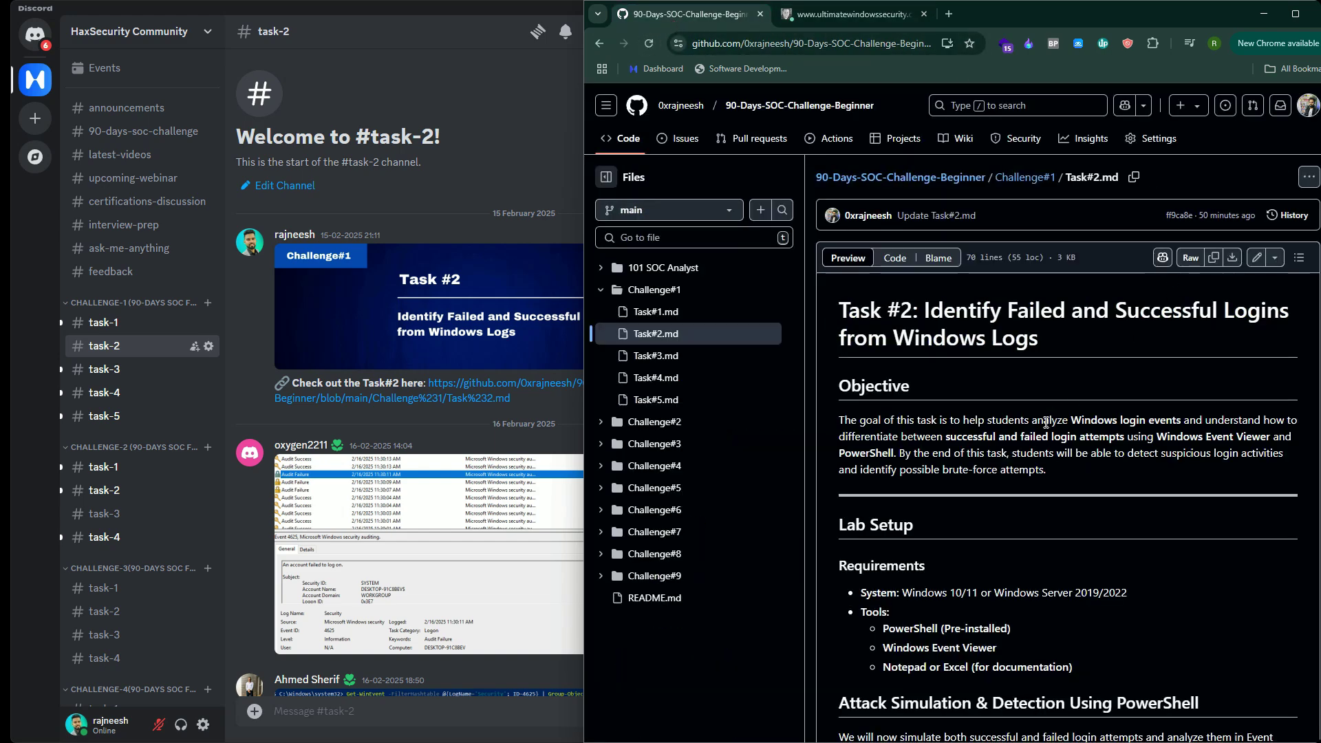
{"action": "scroll", "coordinate": [1060, 434], "scroll_direction": "down", "scroll_amount": 5}
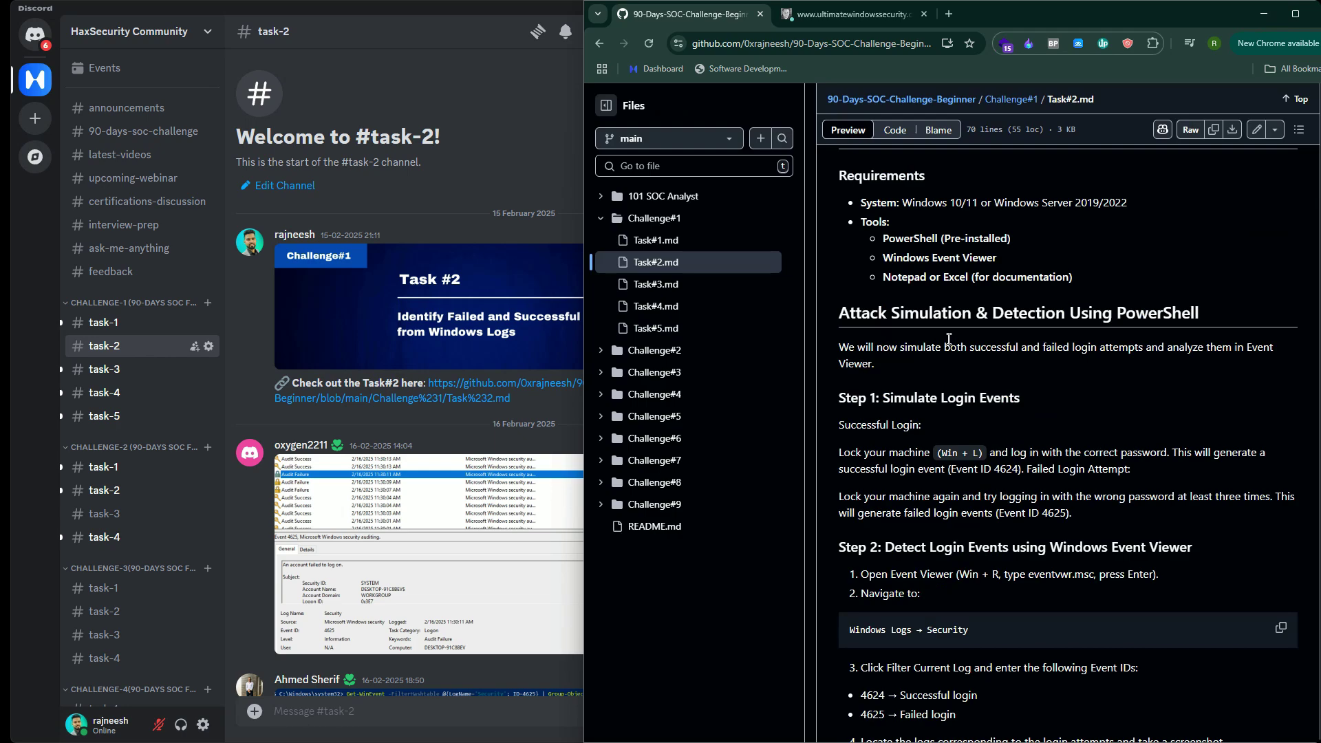
{"action": "scroll", "coordinate": [946, 358], "scroll_direction": "up", "scroll_amount": 5}
{"action": "scroll", "coordinate": [943, 377], "scroll_direction": "down", "scroll_amount": 5}
{"action": "left_click_drag", "start_coordinate": [871, 203], "coordinate": [1019, 270]}
{"action": "left_click", "coordinate": [1020, 270]}
Step: Read the Attack Simulation intro and Step 1's successful login instructions, noting Event ID 4624
{"action": "left_click_drag", "start_coordinate": [870, 315], "coordinate": [1088, 347]}
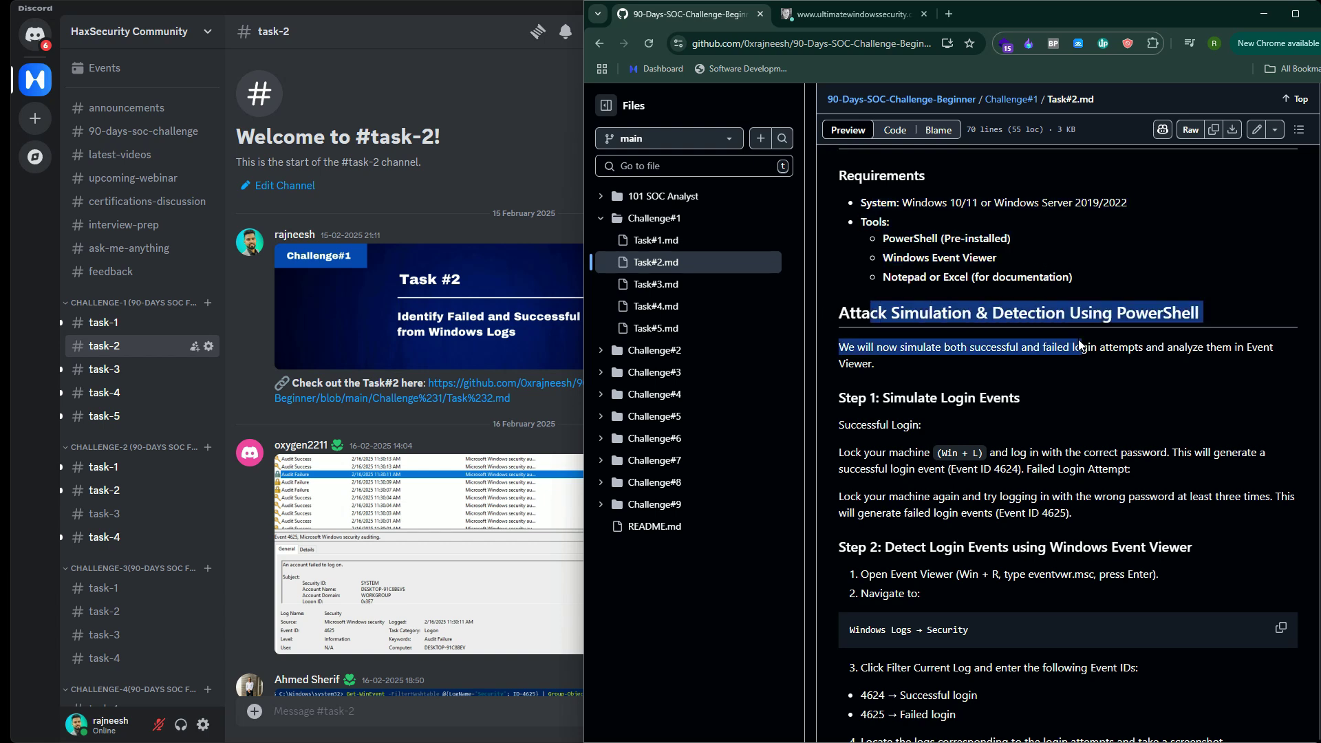
{"action": "left_click", "coordinate": [1036, 344]}
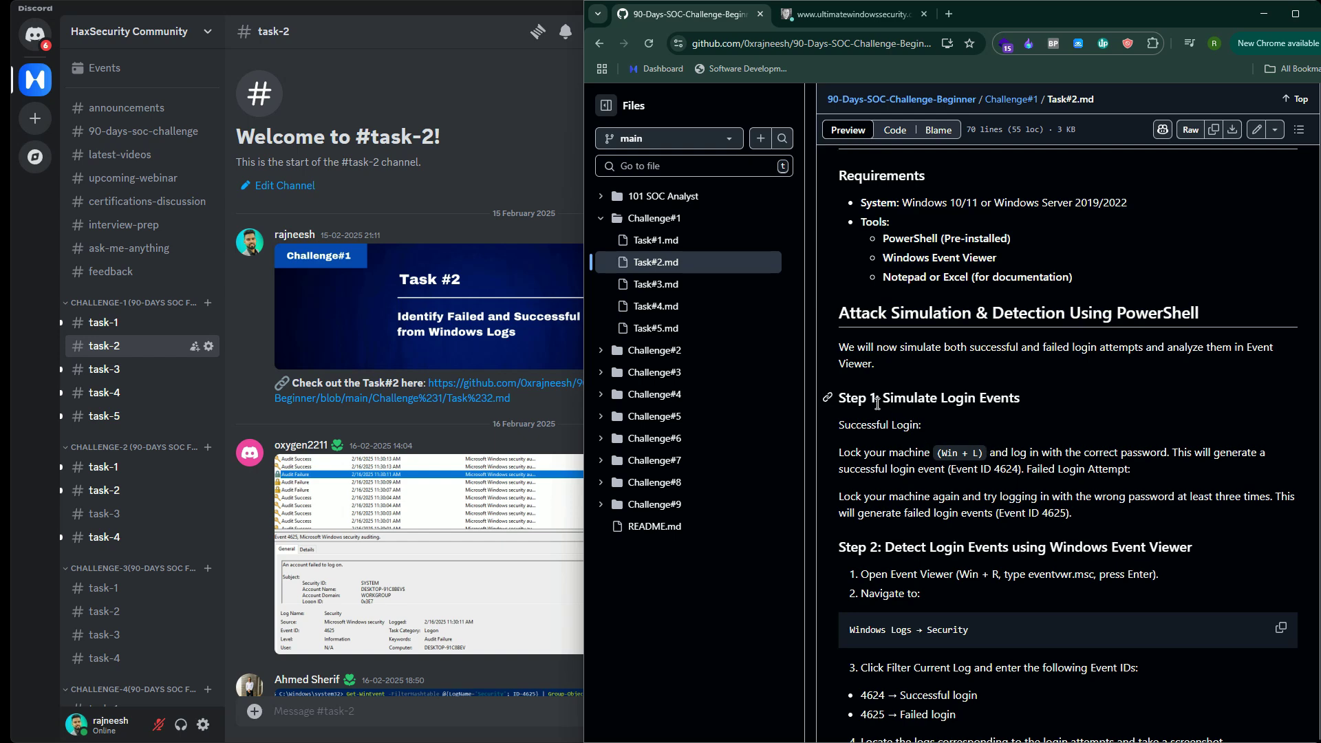
{"action": "left_click_drag", "start_coordinate": [877, 404], "coordinate": [1012, 454]}
{"action": "left_click", "coordinate": [1012, 485]}
{"action": "left_click_drag", "start_coordinate": [868, 455], "coordinate": [1152, 481]}
{"action": "left_click_drag", "start_coordinate": [1024, 454], "coordinate": [1154, 489]}
{"action": "left_click", "coordinate": [1079, 478]}
{"action": "left_click_drag", "start_coordinate": [994, 471], "coordinate": [1019, 470]}
Step: Read the failed login instructions using a wrong password, noting Event ID 4625
{"action": "left_click_drag", "start_coordinate": [863, 496], "coordinate": [1089, 522]}
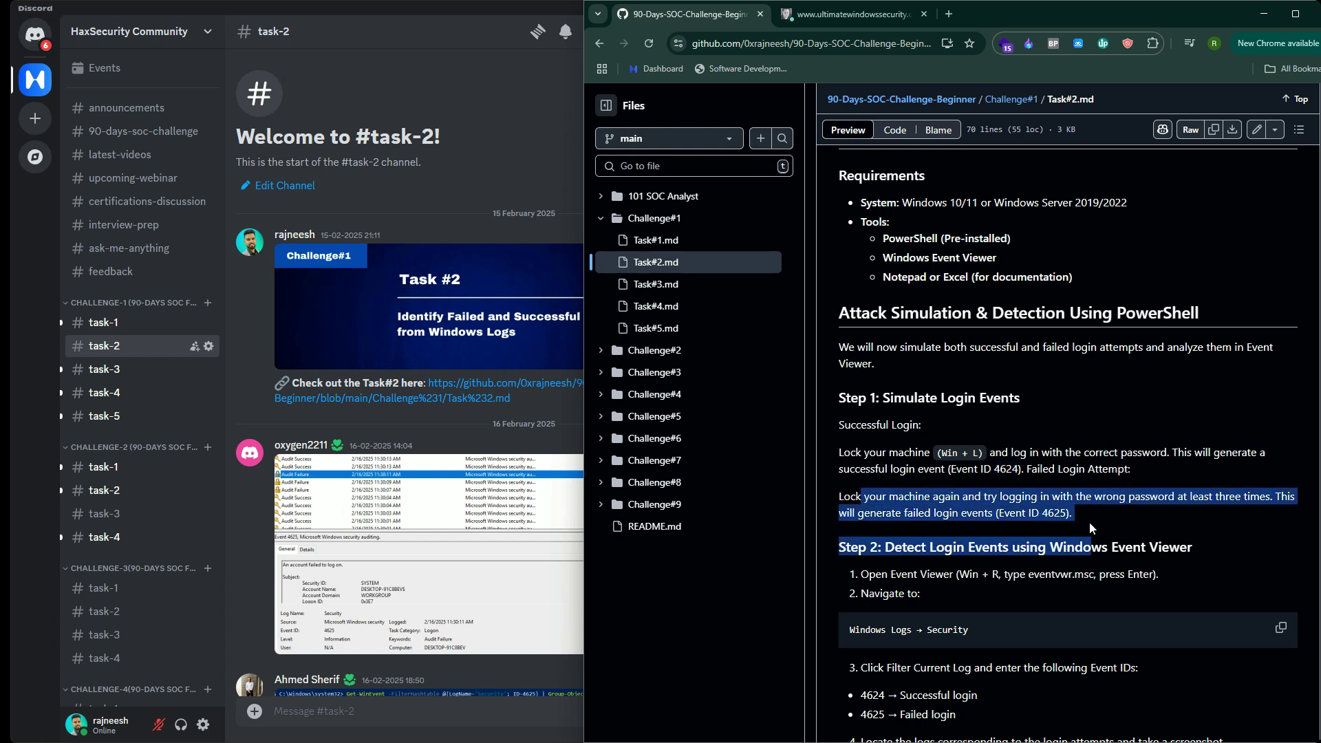
{"action": "left_click", "coordinate": [1148, 523]}
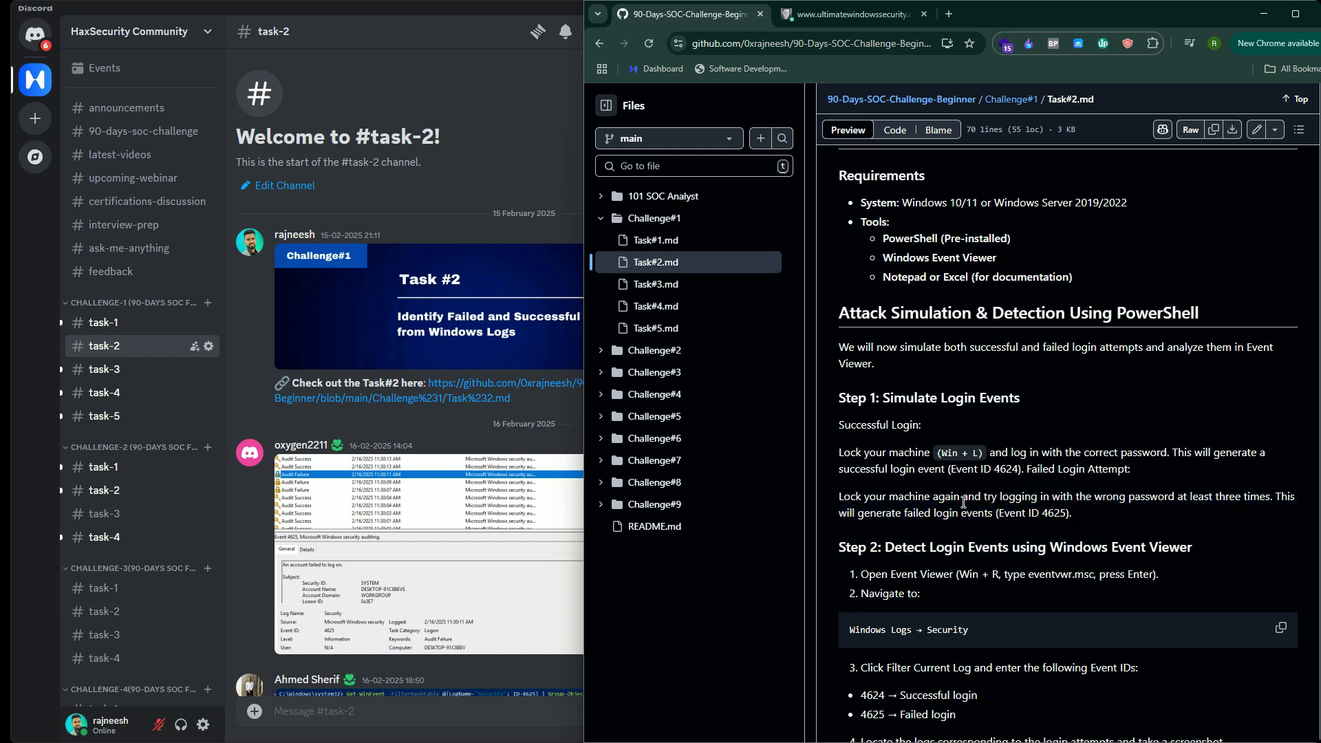
{"action": "left_click_drag", "start_coordinate": [1002, 500], "coordinate": [1220, 507]}
{"action": "left_click", "coordinate": [1208, 509]}
{"action": "left_click_drag", "start_coordinate": [858, 513], "coordinate": [1082, 512]}
{"action": "left_click", "coordinate": [916, 513]}
{"action": "left_click_drag", "start_coordinate": [914, 513], "coordinate": [1005, 513]}
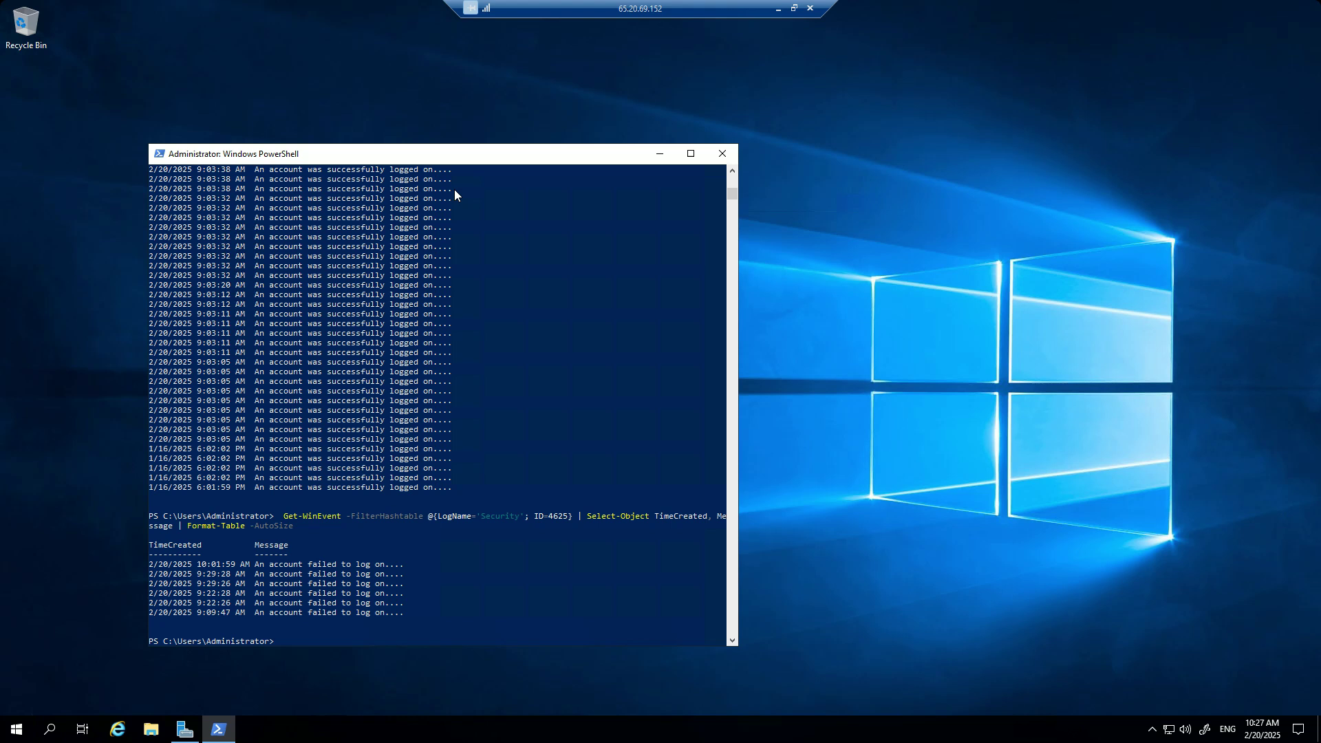
Step: Close the Administrator: Windows PowerShell console on the remote desktop
{"action": "left_click", "coordinate": [716, 156]}
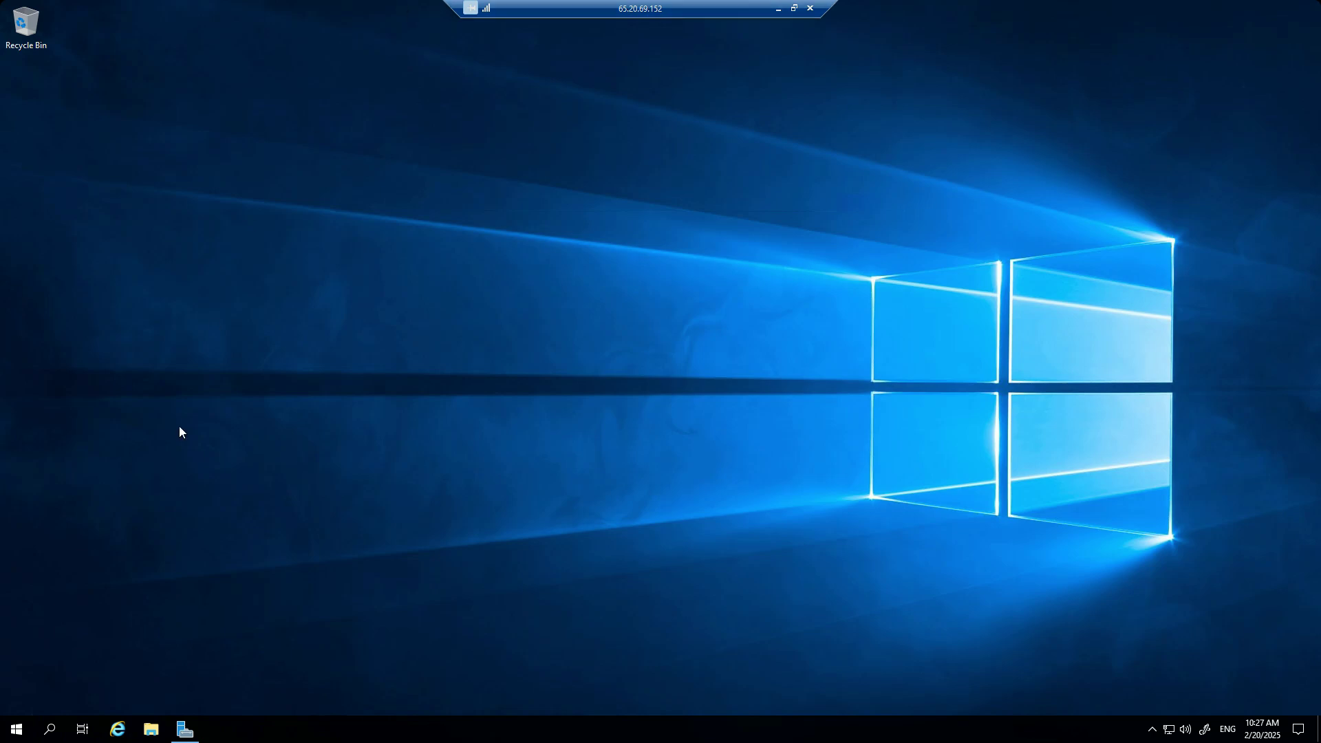
Step: Launch Event Viewer via 'event' search, open Windows Logs > Security, and select the 9:37:38 AM 4624 logon
{"action": "left_click", "coordinate": [49, 728]}
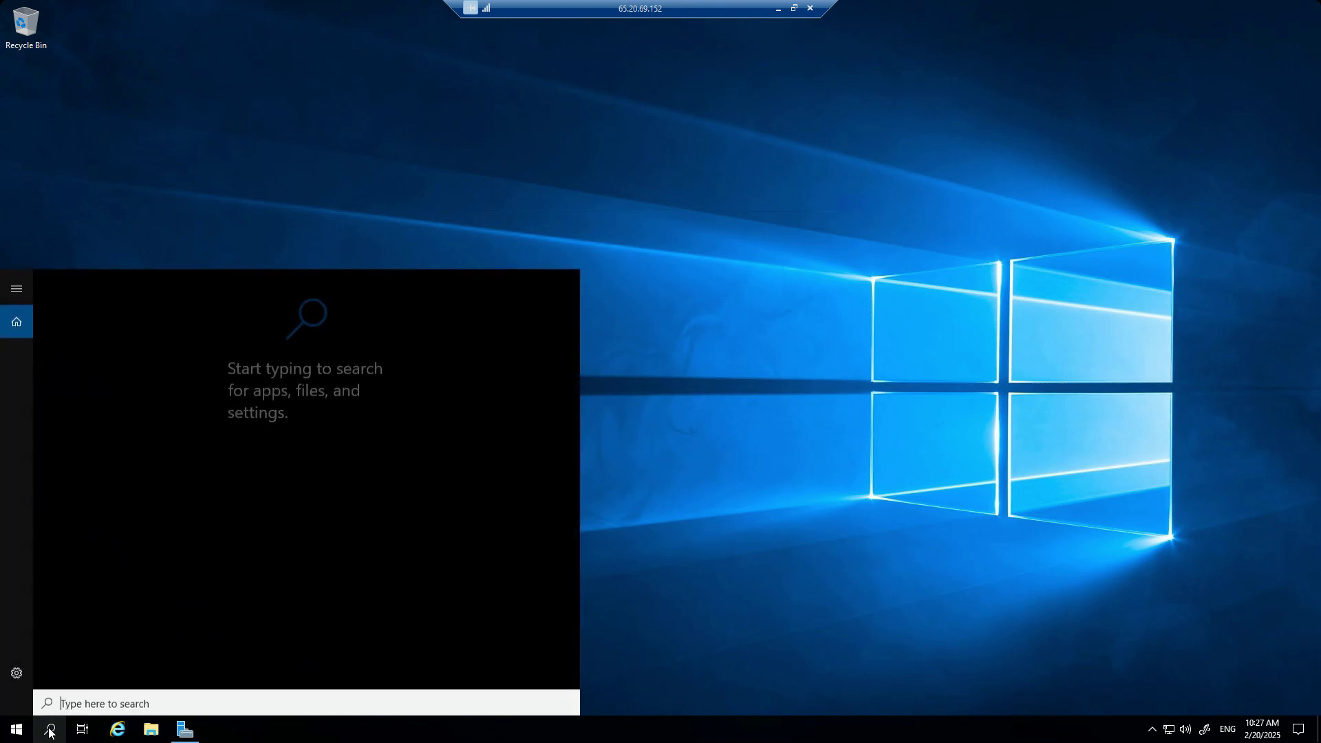
{"action": "type", "text": "event"}
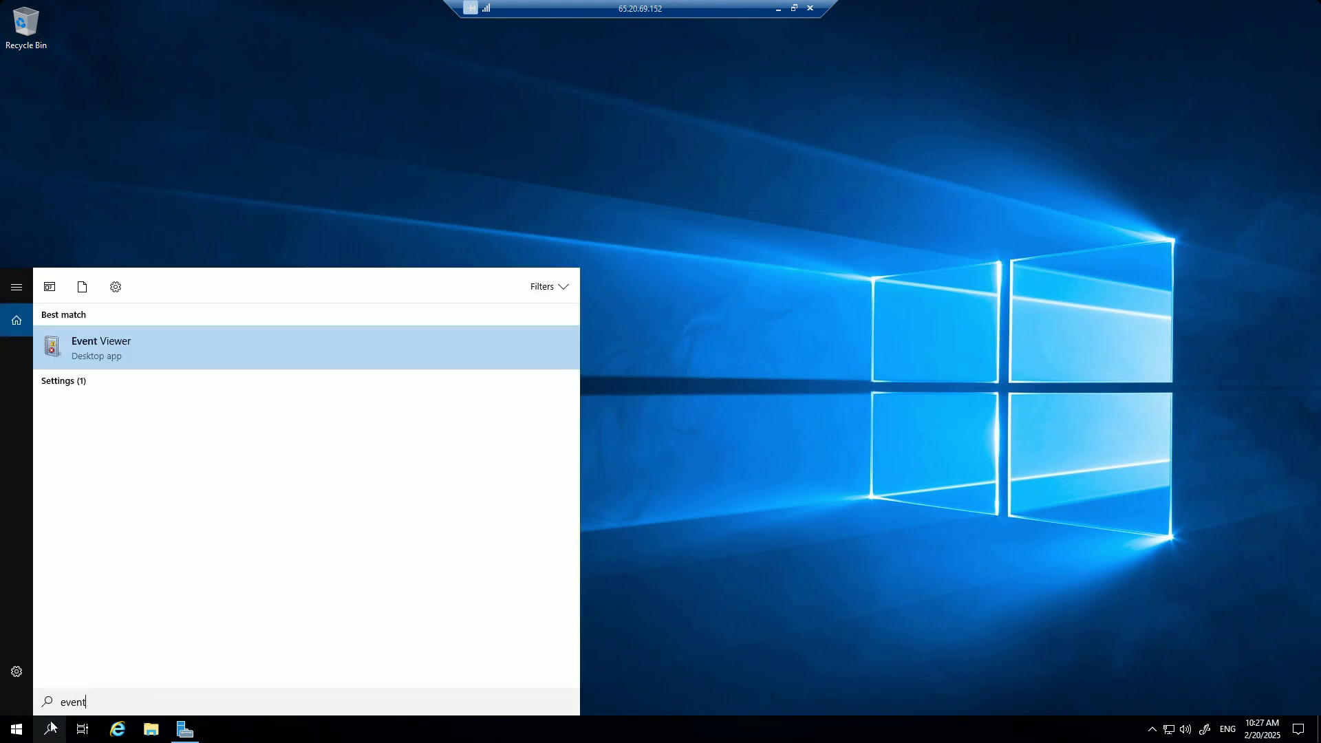
{"action": "key", "text": "Return"}
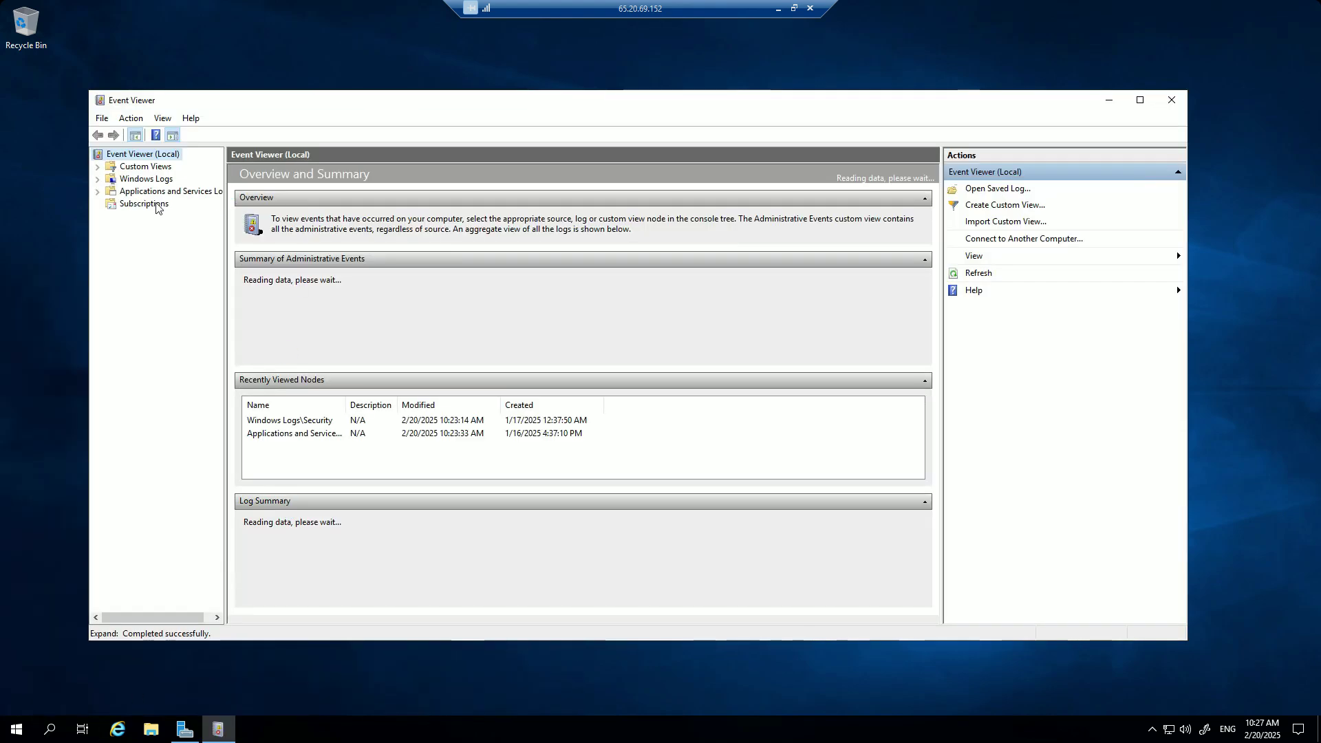
{"action": "left_click", "coordinate": [98, 179]}
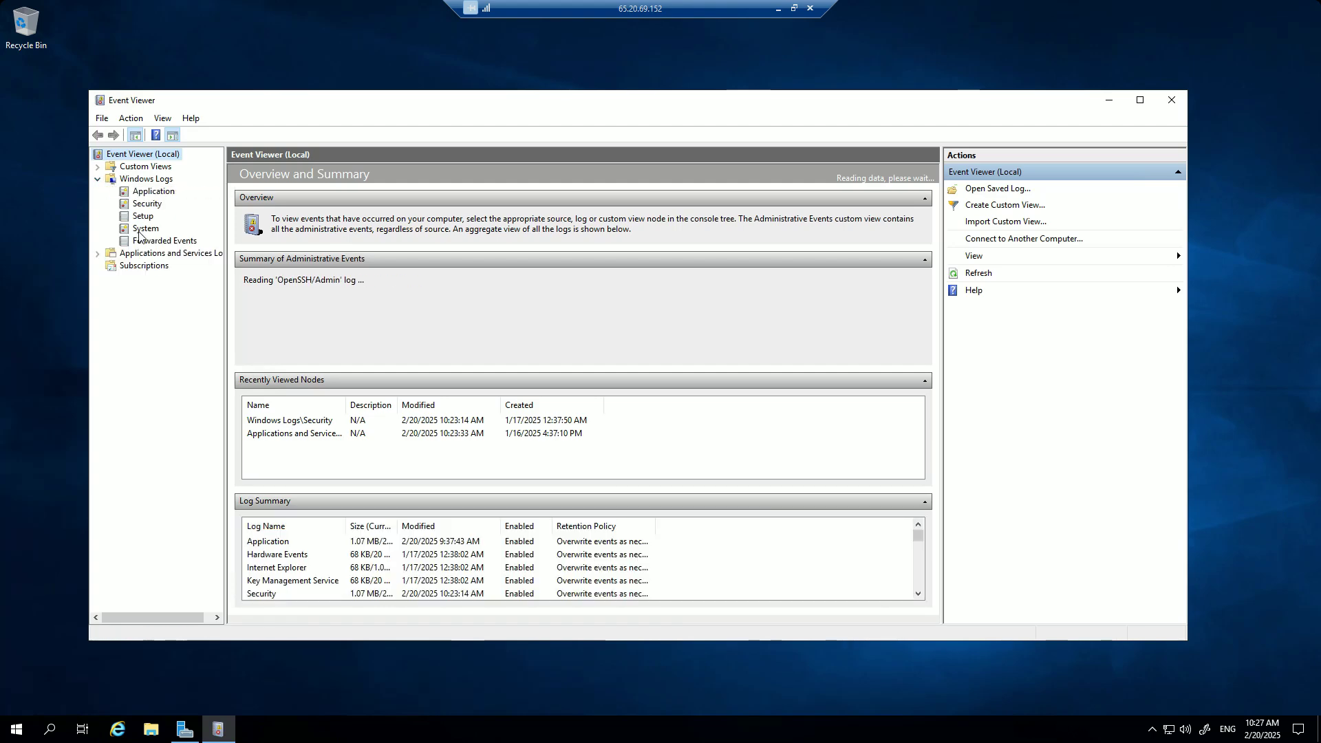
{"action": "left_click", "coordinate": [144, 205]}
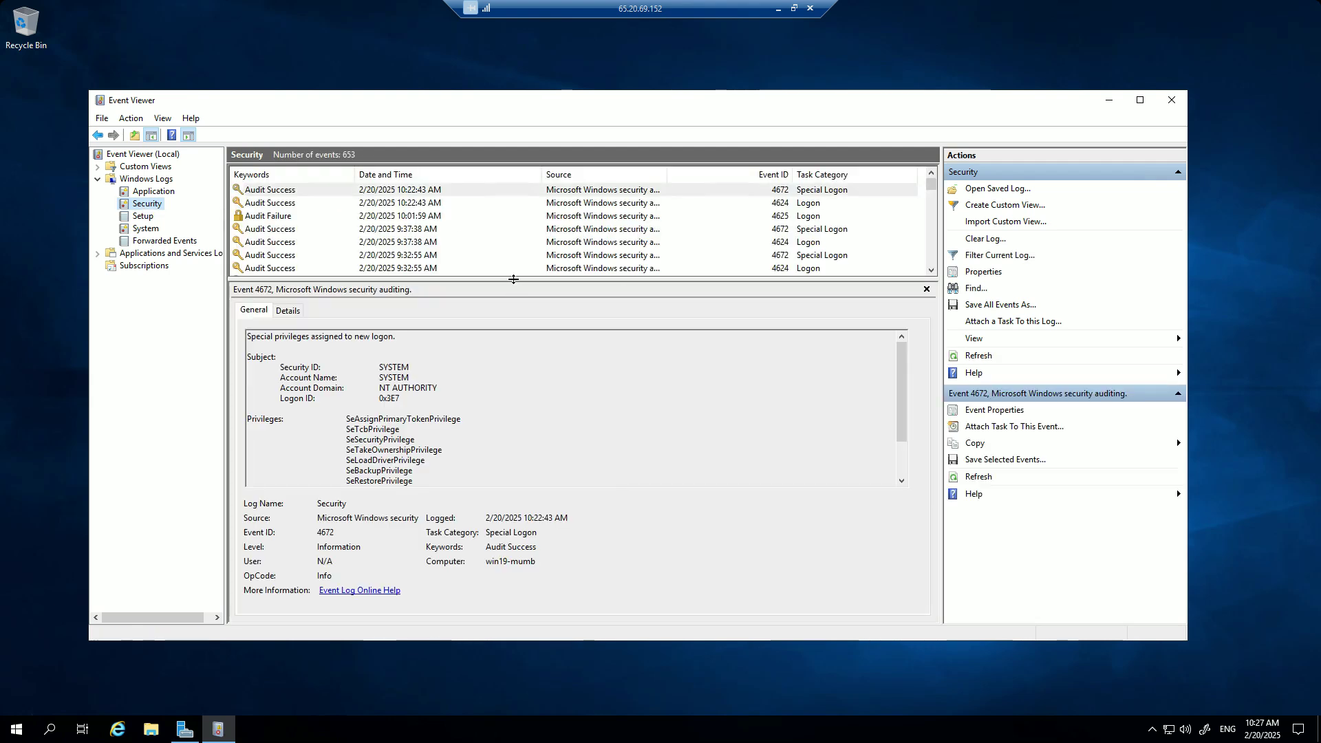
{"action": "left_click_drag", "start_coordinate": [513, 282], "coordinate": [519, 370]}
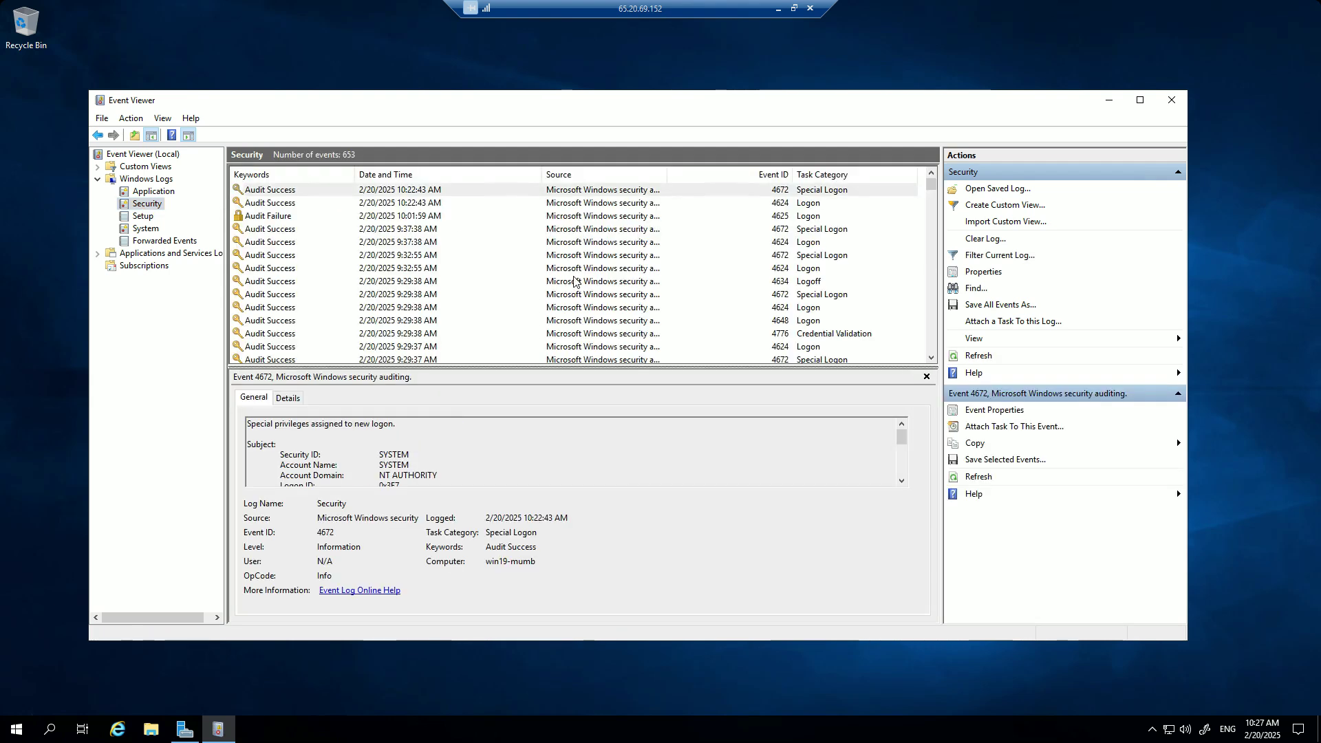
{"action": "left_click", "coordinate": [696, 244]}
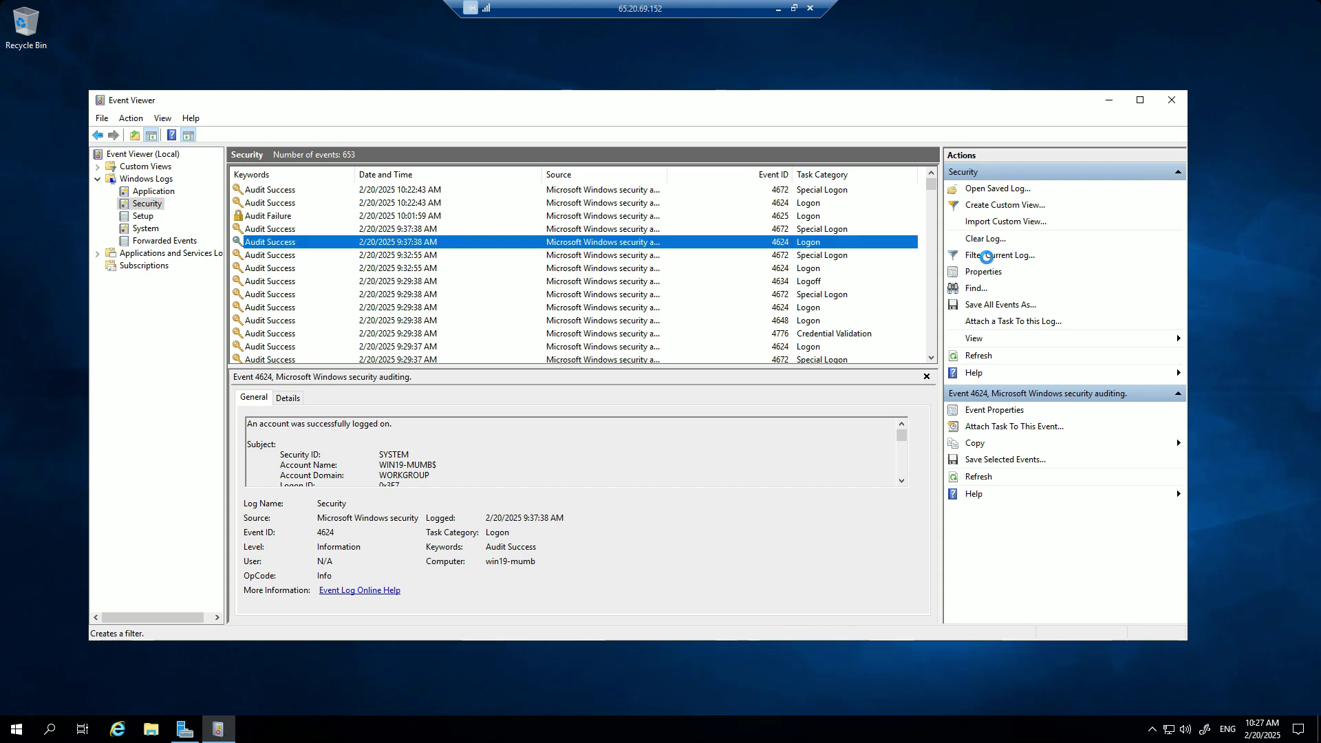
Step: Filter the Security log to Event ID 4624 and browse the filtered logon events
{"action": "left_click", "coordinate": [993, 256]}
{"action": "left_click", "coordinate": [544, 380]}
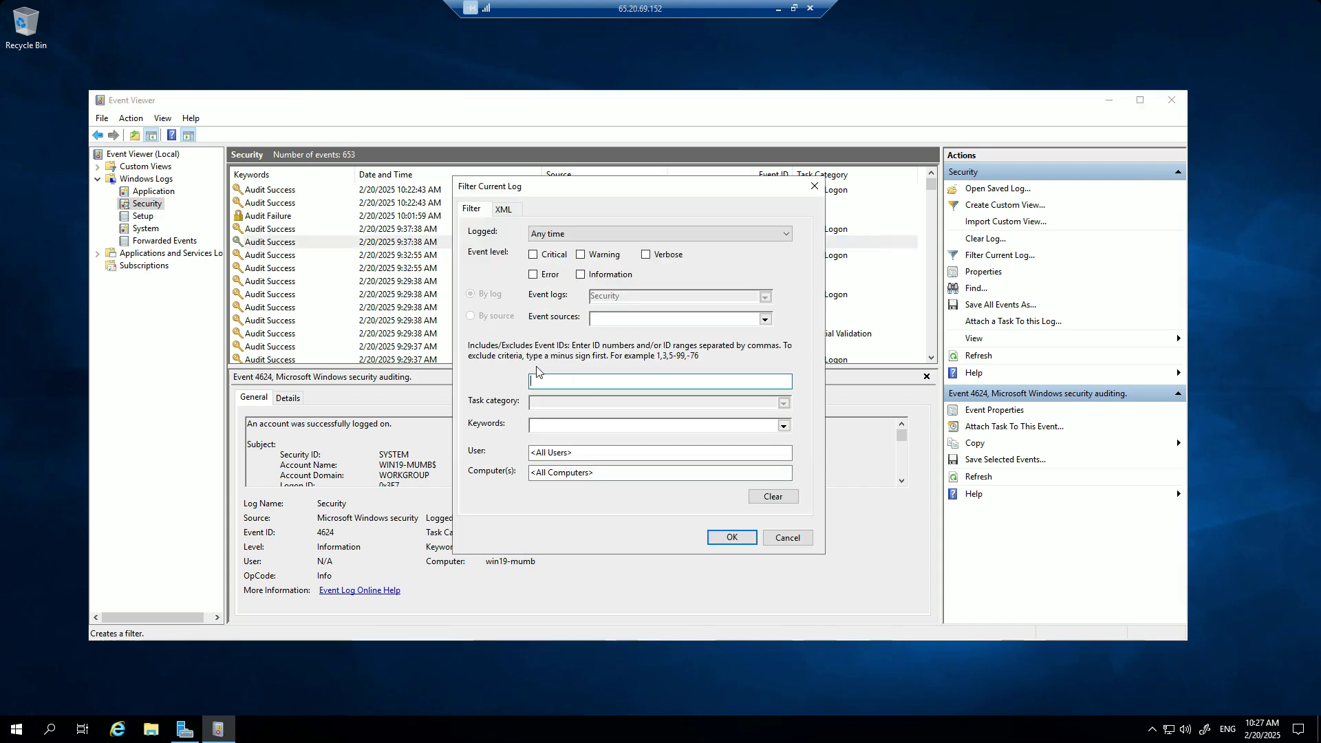
{"action": "type", "text": "4624"}
{"action": "key", "text": "Return"}
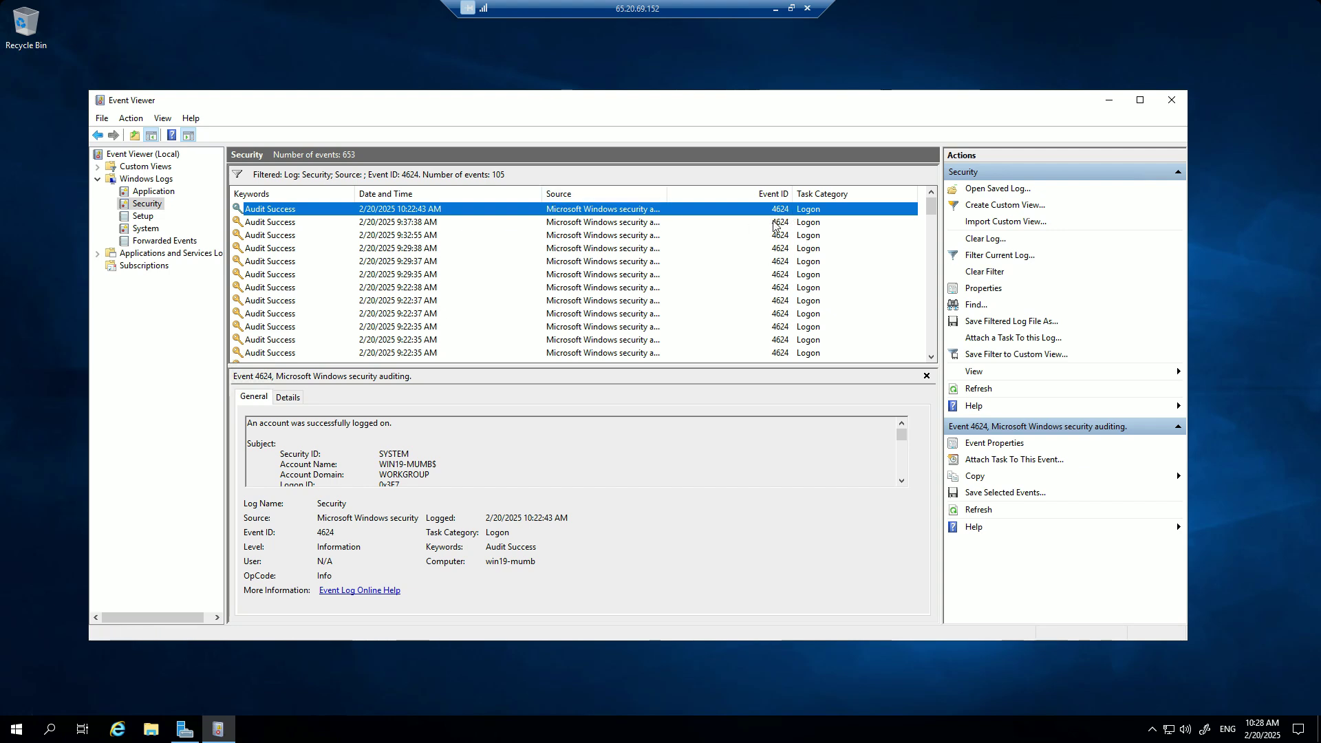
{"action": "key", "text": "Down"}
{"action": "key", "text": "Down"}
{"action": "key", "text": "Down"}
{"action": "key", "text": "Down"}
{"action": "key", "text": "Down"}
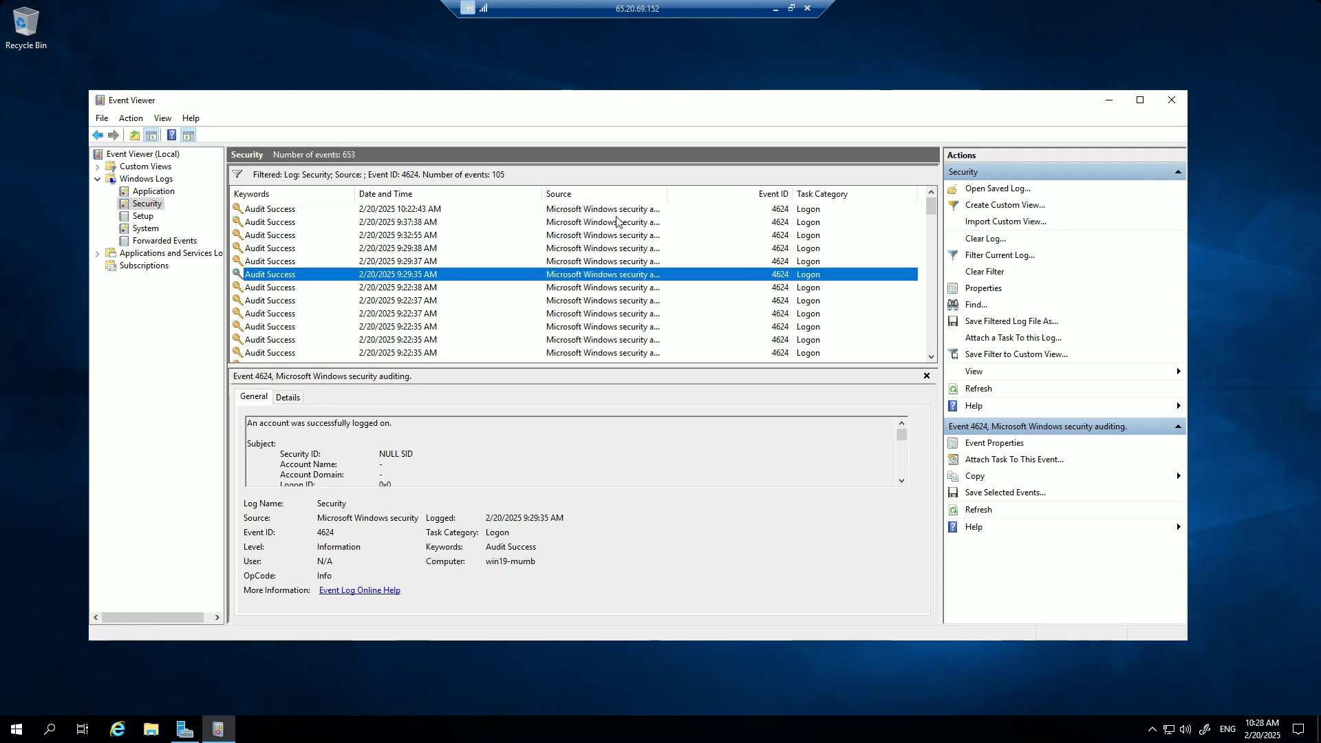
{"action": "key", "text": "Home"}
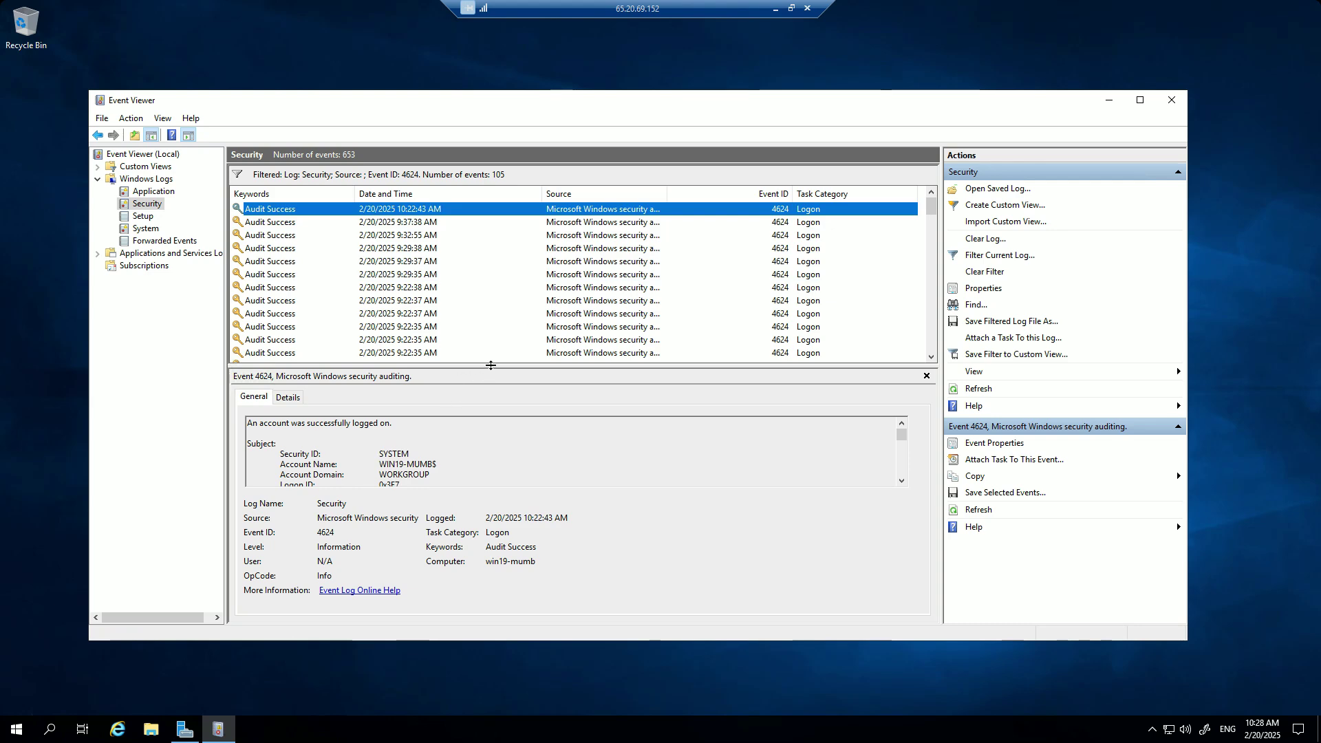
Step: Enlarge the details pane and read through the newest 4624 event's description
{"action": "left_click_drag", "start_coordinate": [490, 365], "coordinate": [502, 285]}
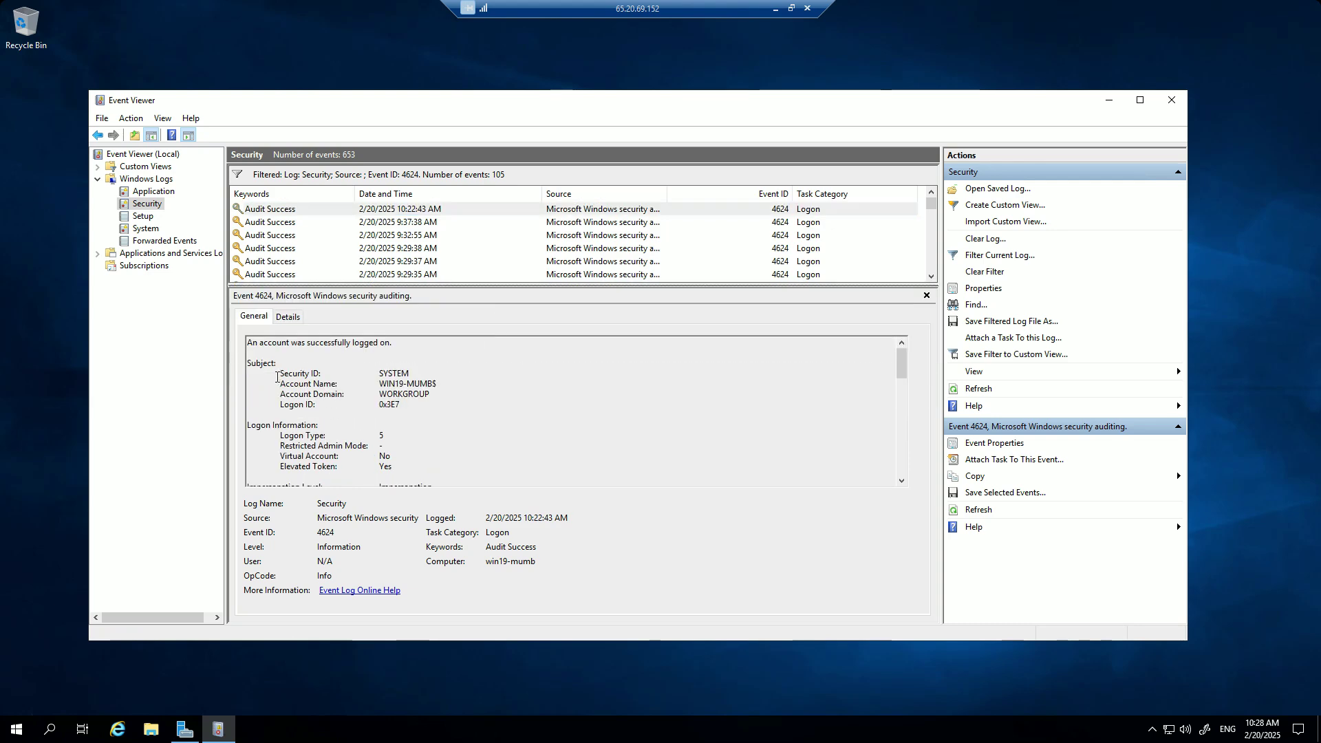
{"action": "left_click_drag", "start_coordinate": [277, 377], "coordinate": [413, 415]}
{"action": "scroll", "coordinate": [323, 384], "scroll_direction": "down", "scroll_amount": 2}
{"action": "scroll", "coordinate": [323, 385], "scroll_direction": "up", "scroll_amount": 2}
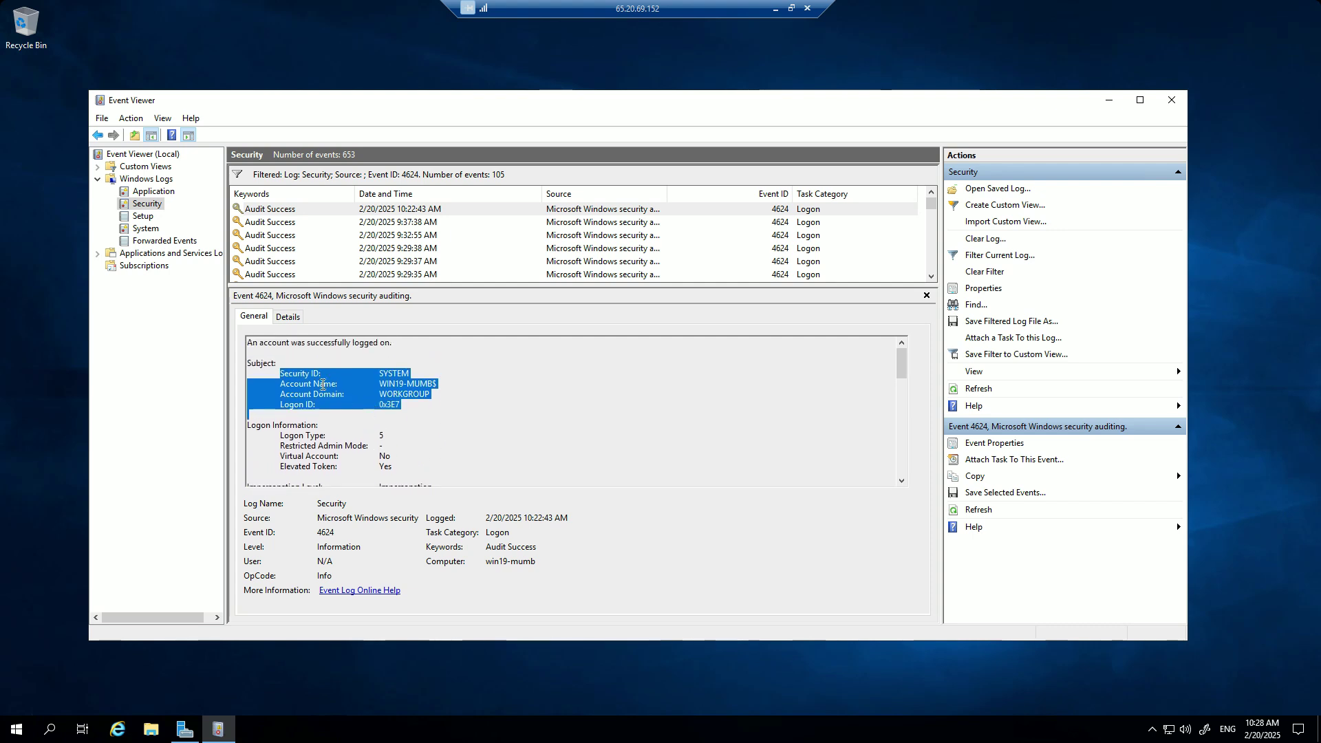
{"action": "left_click_drag", "start_coordinate": [321, 348], "coordinate": [406, 350]}
{"action": "left_click", "coordinate": [421, 390]}
{"action": "scroll", "coordinate": [418, 435], "scroll_direction": "down", "scroll_amount": 2}
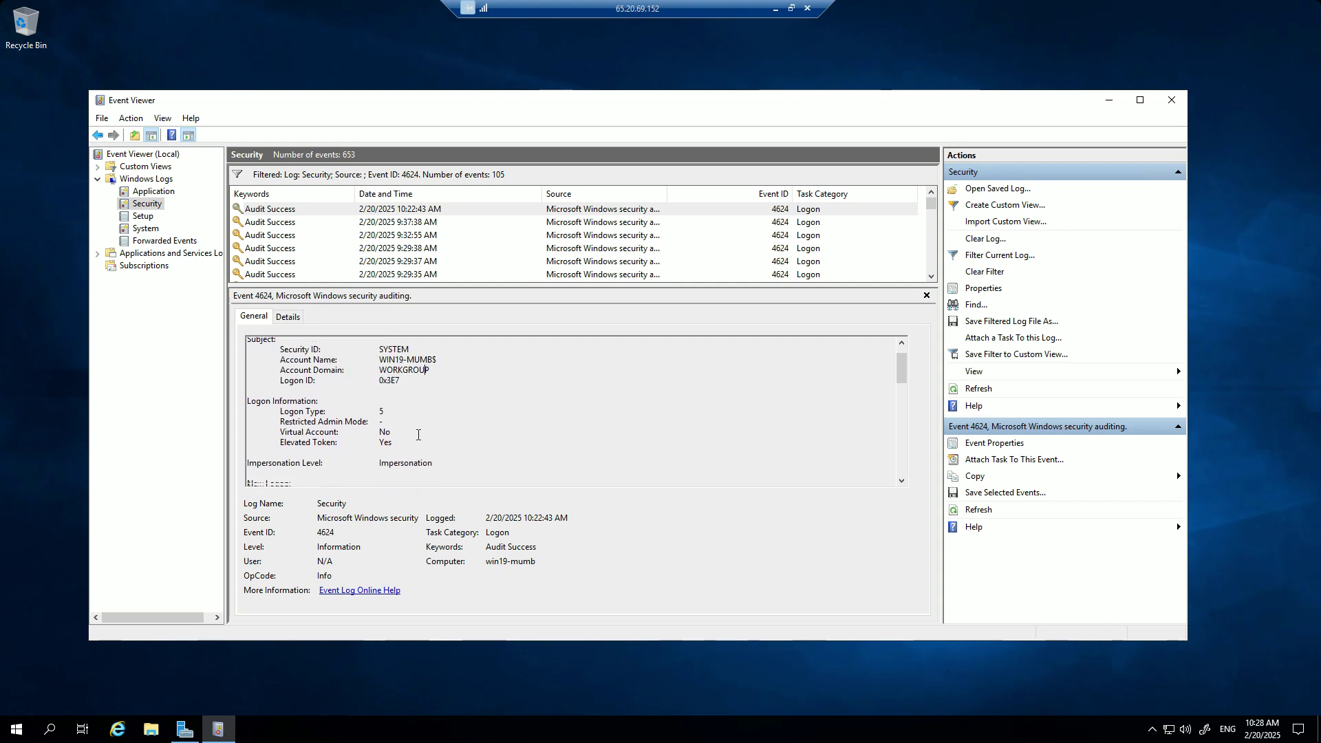
{"action": "scroll", "coordinate": [418, 435], "scroll_direction": "down", "scroll_amount": 5}
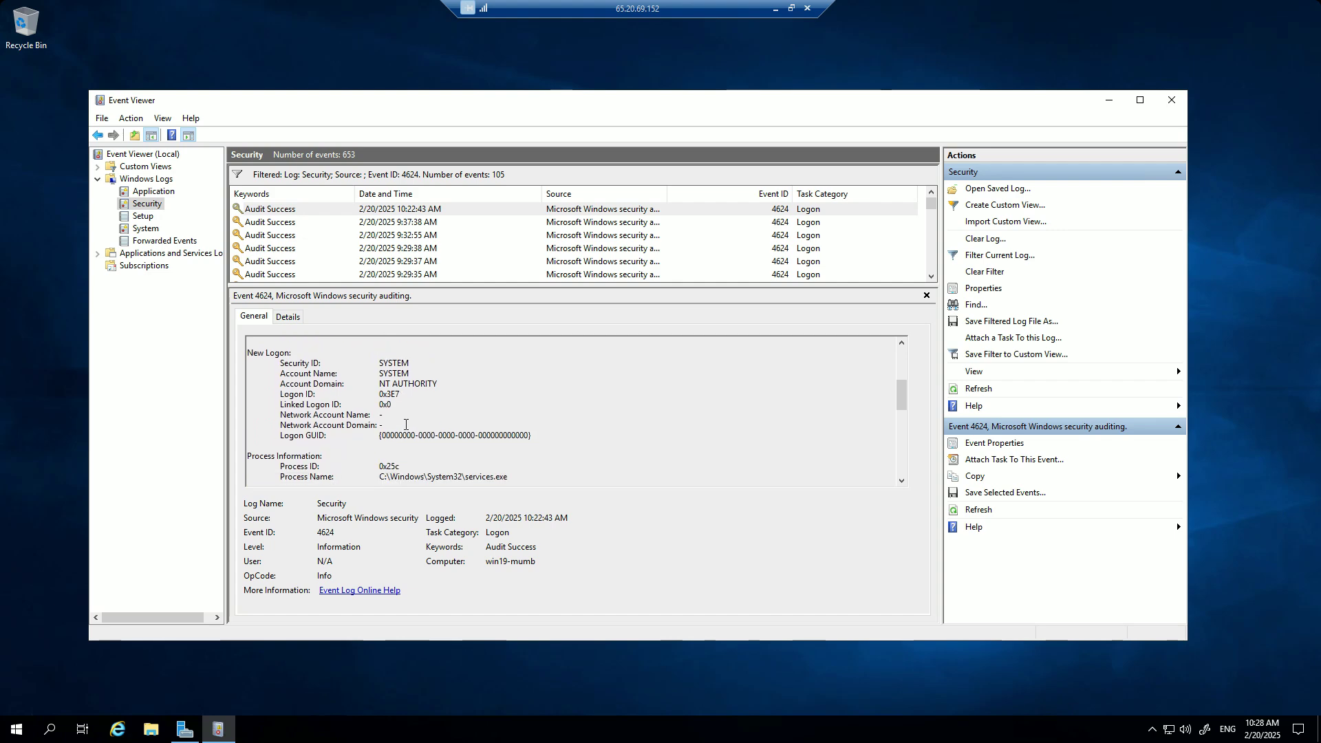
{"action": "scroll", "coordinate": [407, 422], "scroll_direction": "down", "scroll_amount": 5}
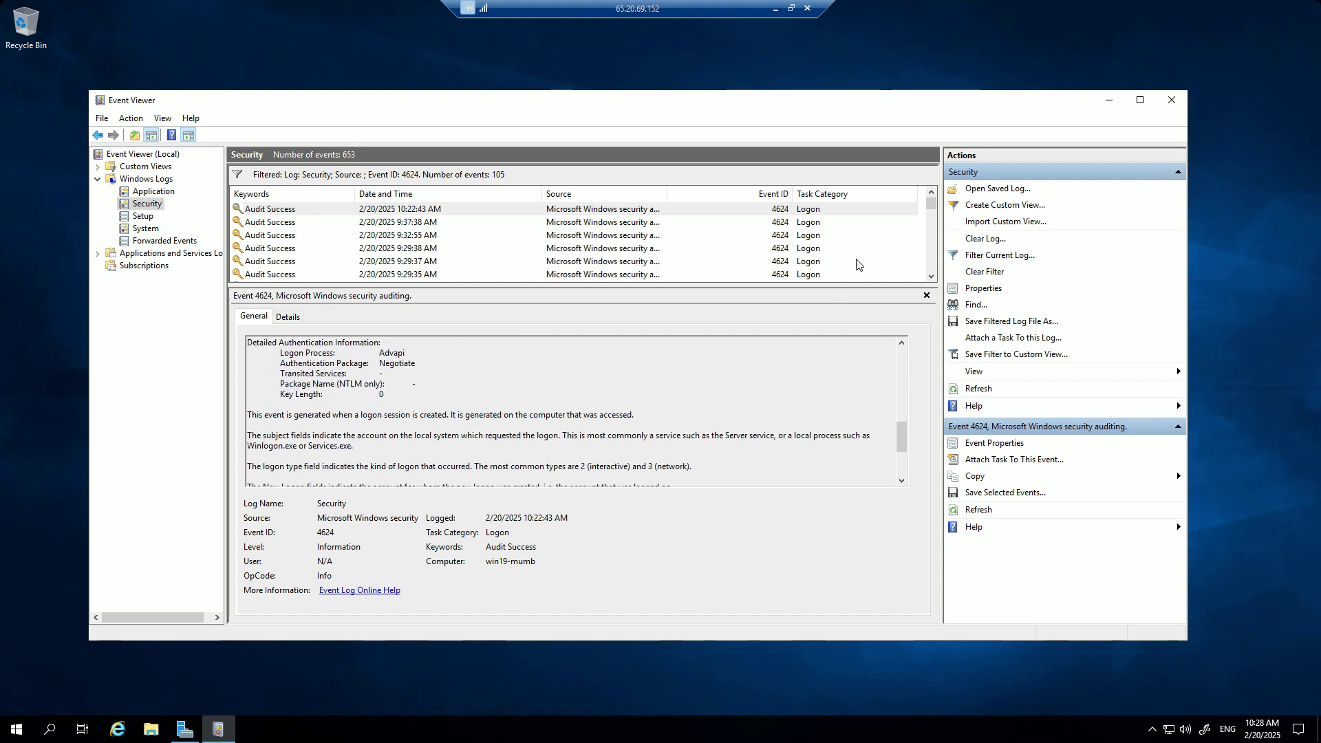
Step: Change the filter's Event ID to 4625 and inspect the 9:29:26 AM and 10:01:59 AM failed logons
{"action": "left_click", "coordinate": [991, 255]}
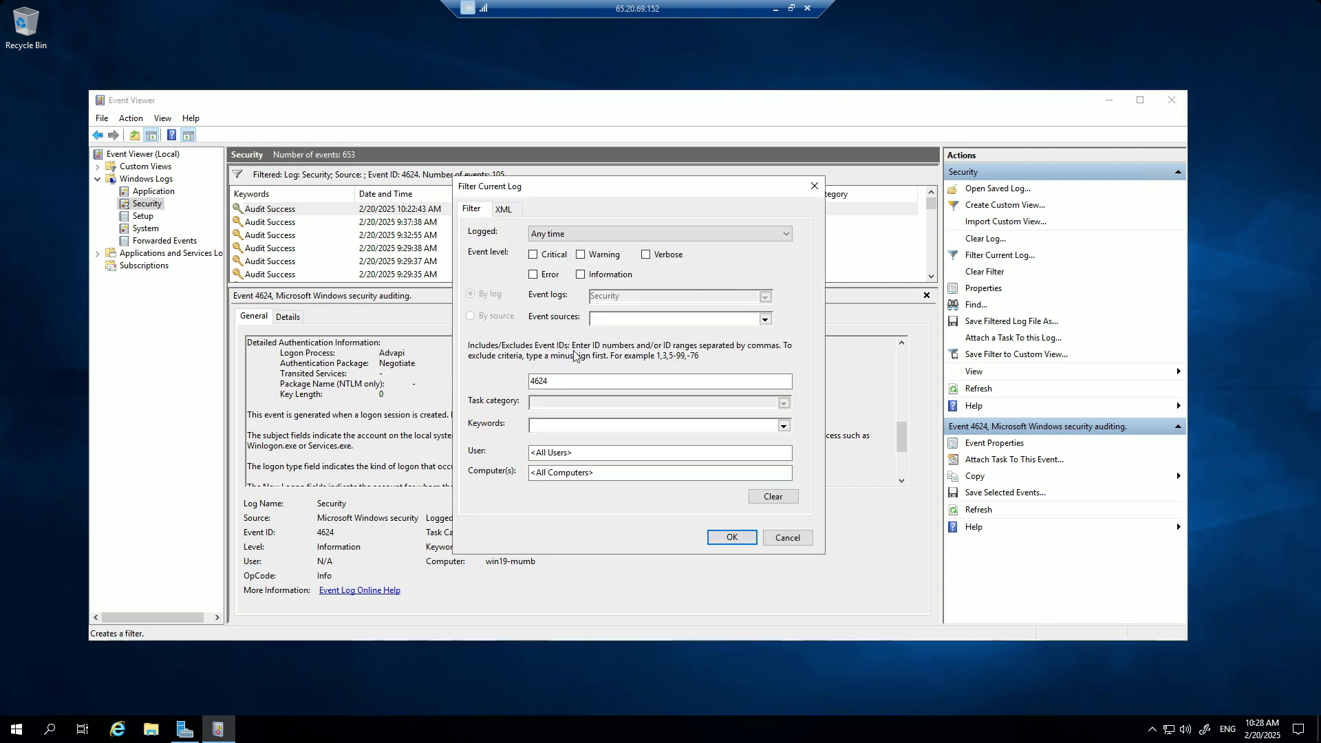
{"action": "left_click", "coordinate": [546, 383]}
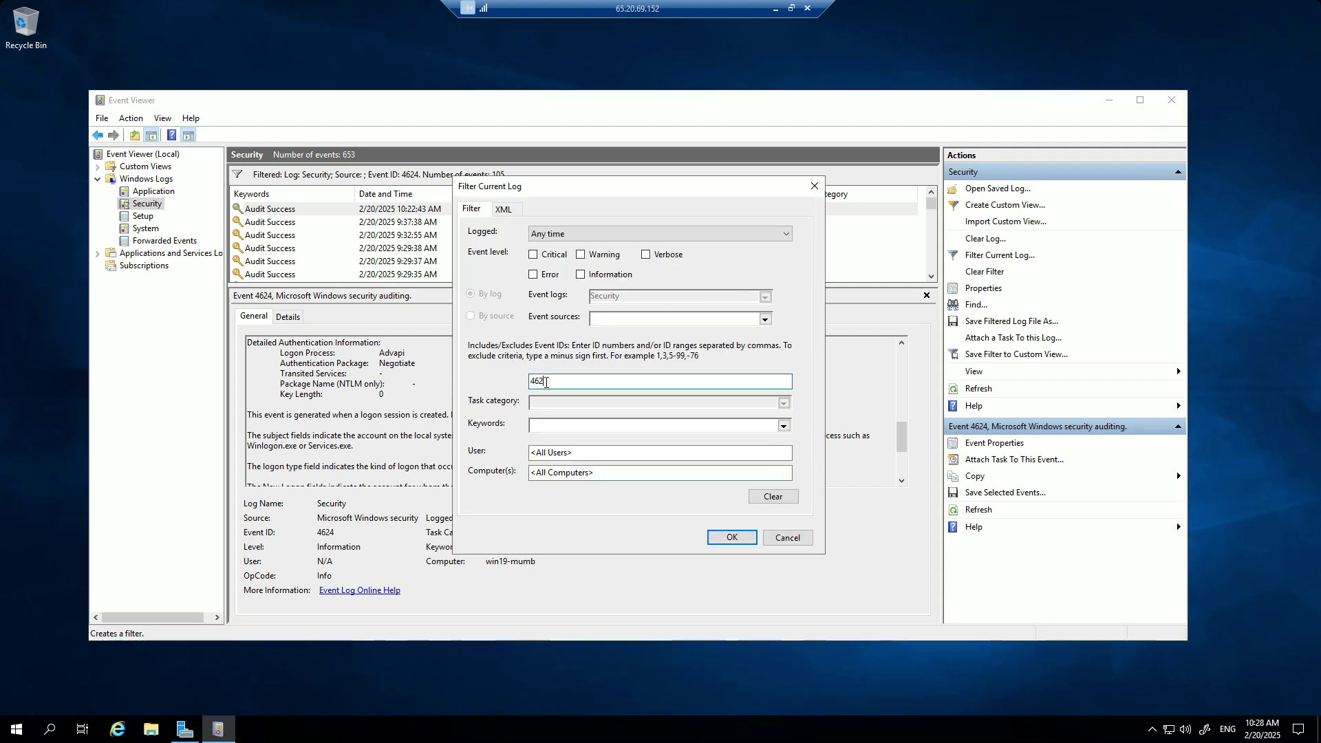
{"action": "type", "text": "5"}
{"action": "left_click", "coordinate": [719, 539]}
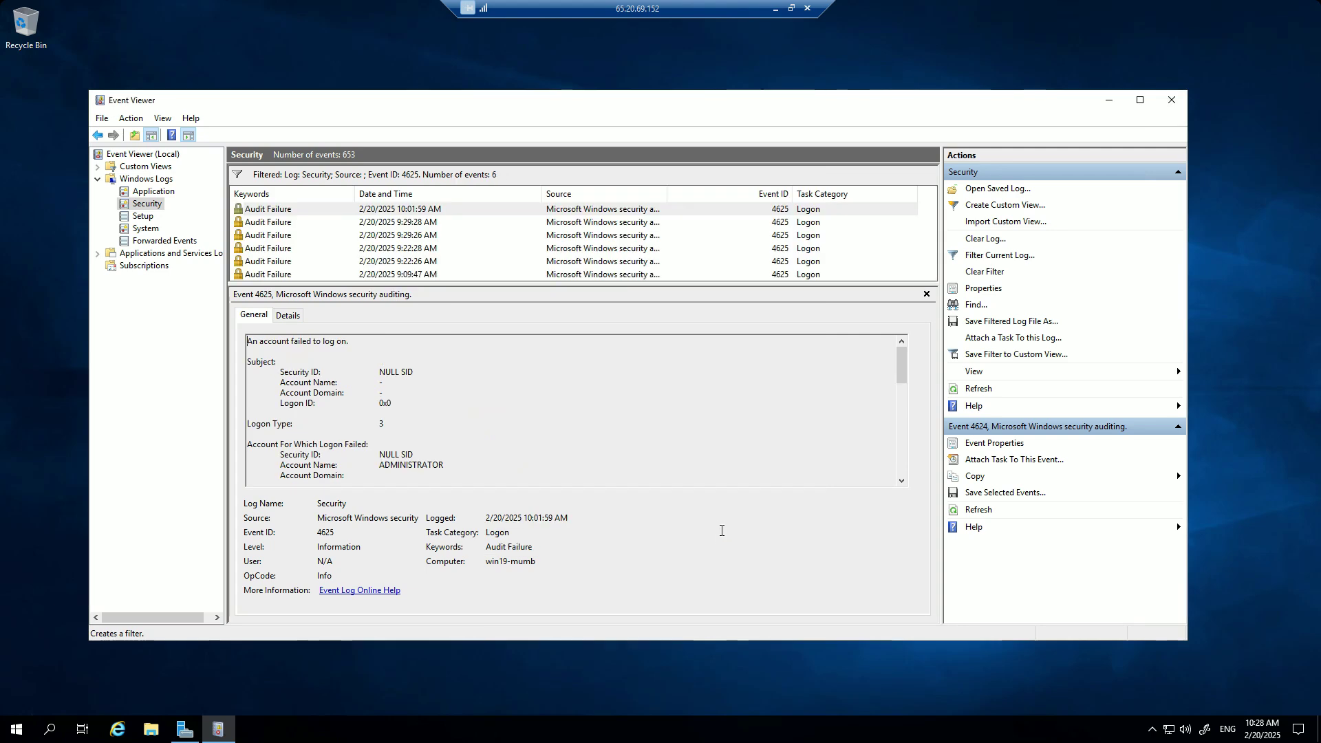
{"action": "left_click_drag", "start_coordinate": [563, 285], "coordinate": [563, 367]}
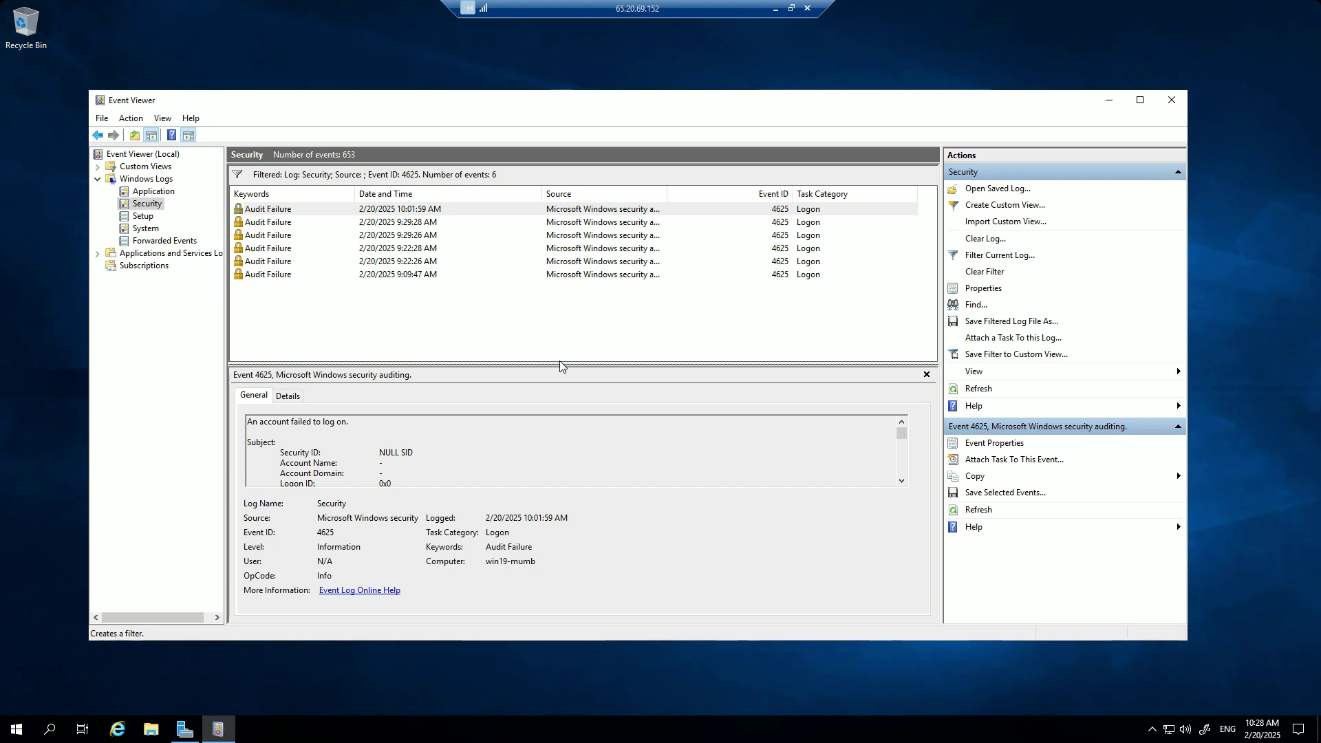
{"action": "left_click", "coordinate": [659, 235]}
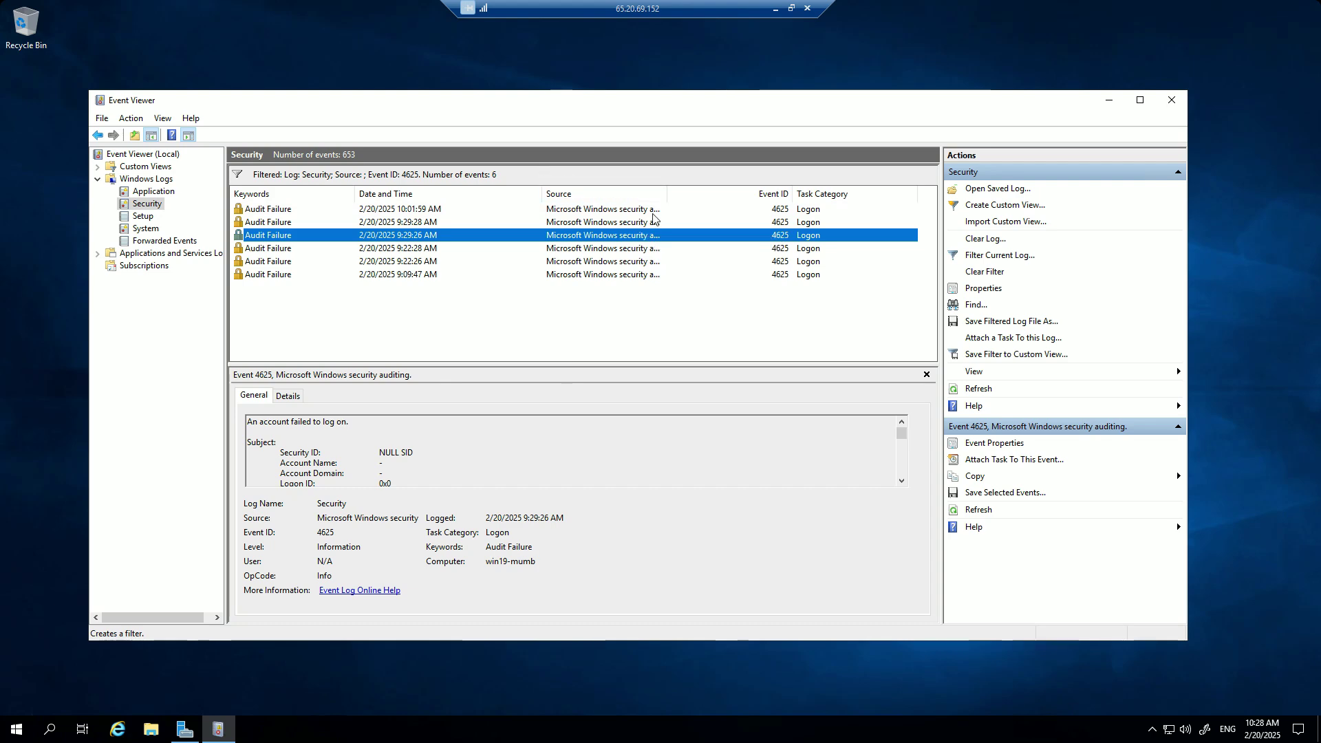
{"action": "left_click", "coordinate": [655, 212]}
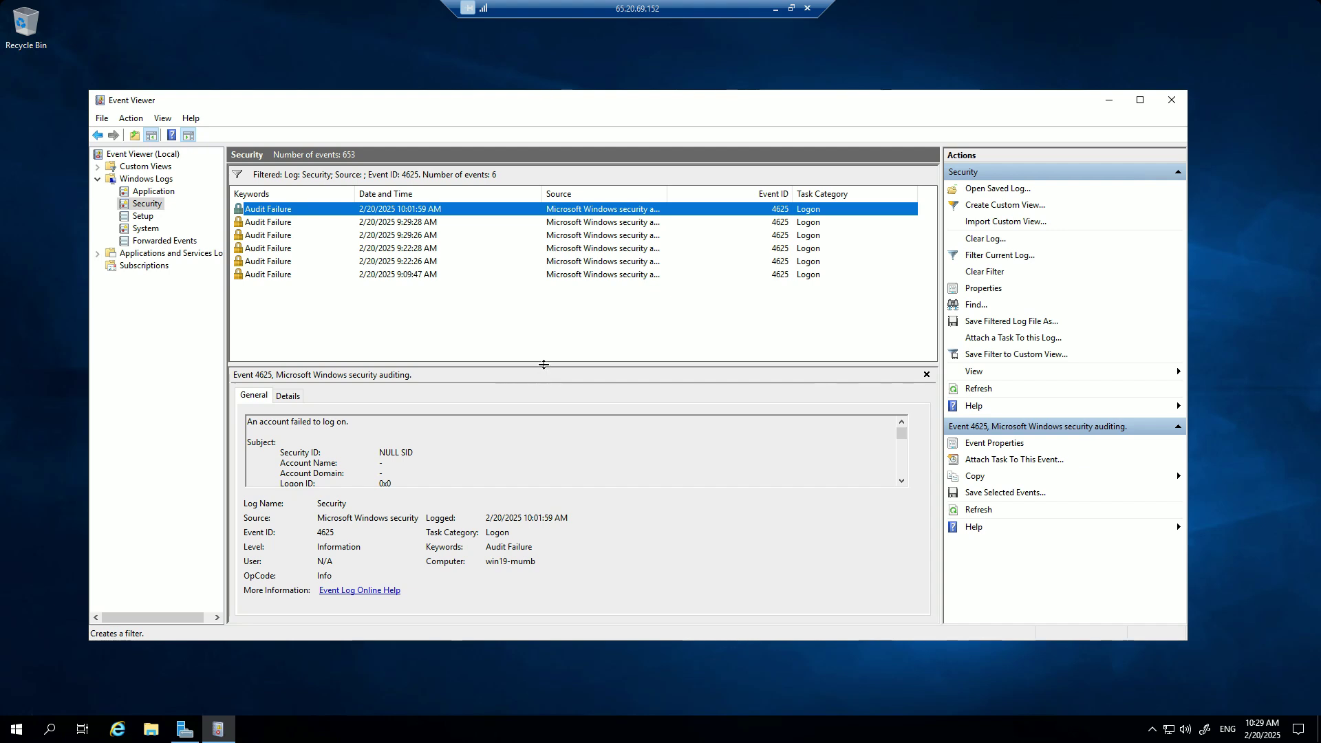
Step: Read the 10:01:59 AM event's account name and failure reason 'Unknown user name or bad password'
{"action": "left_click_drag", "start_coordinate": [544, 369], "coordinate": [541, 318]}
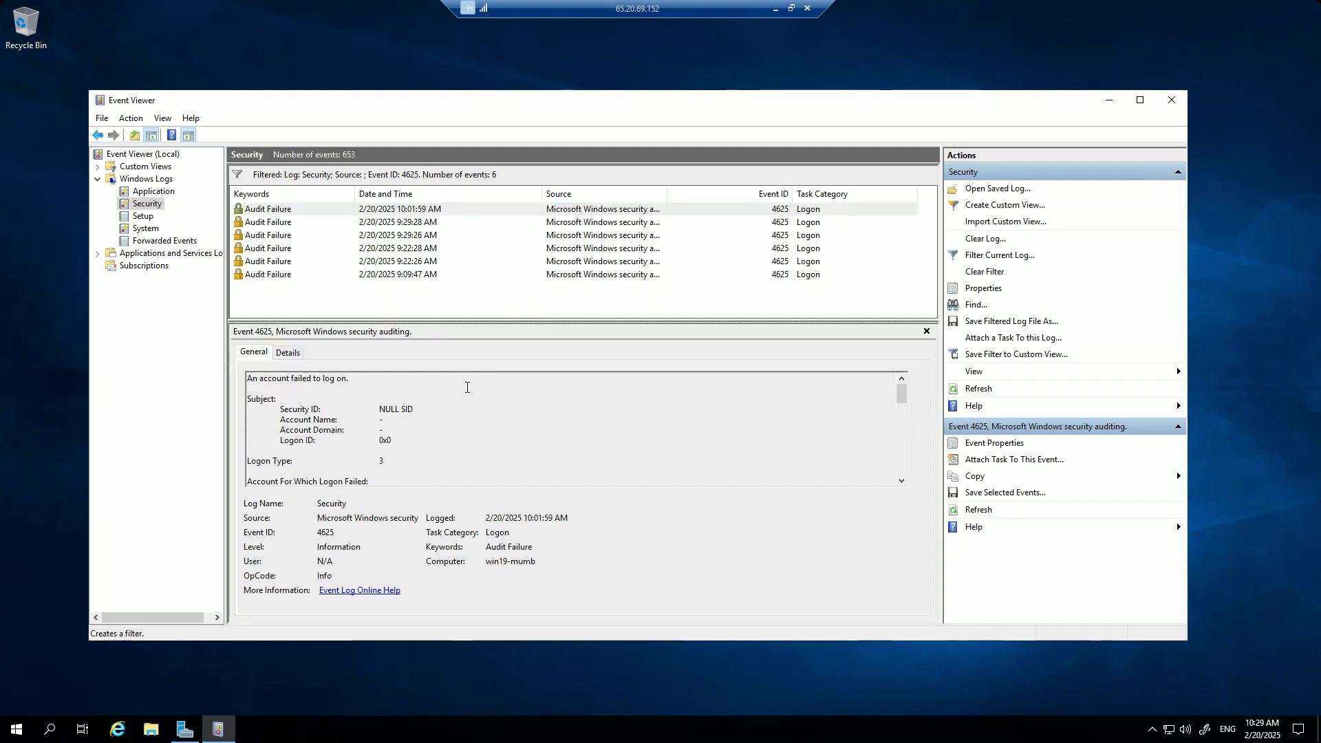
{"action": "left_click_drag", "start_coordinate": [248, 379], "coordinate": [350, 379]}
{"action": "left_click_drag", "start_coordinate": [903, 395], "coordinate": [906, 396]}
{"action": "scroll", "coordinate": [365, 408], "scroll_direction": "down", "scroll_amount": 4}
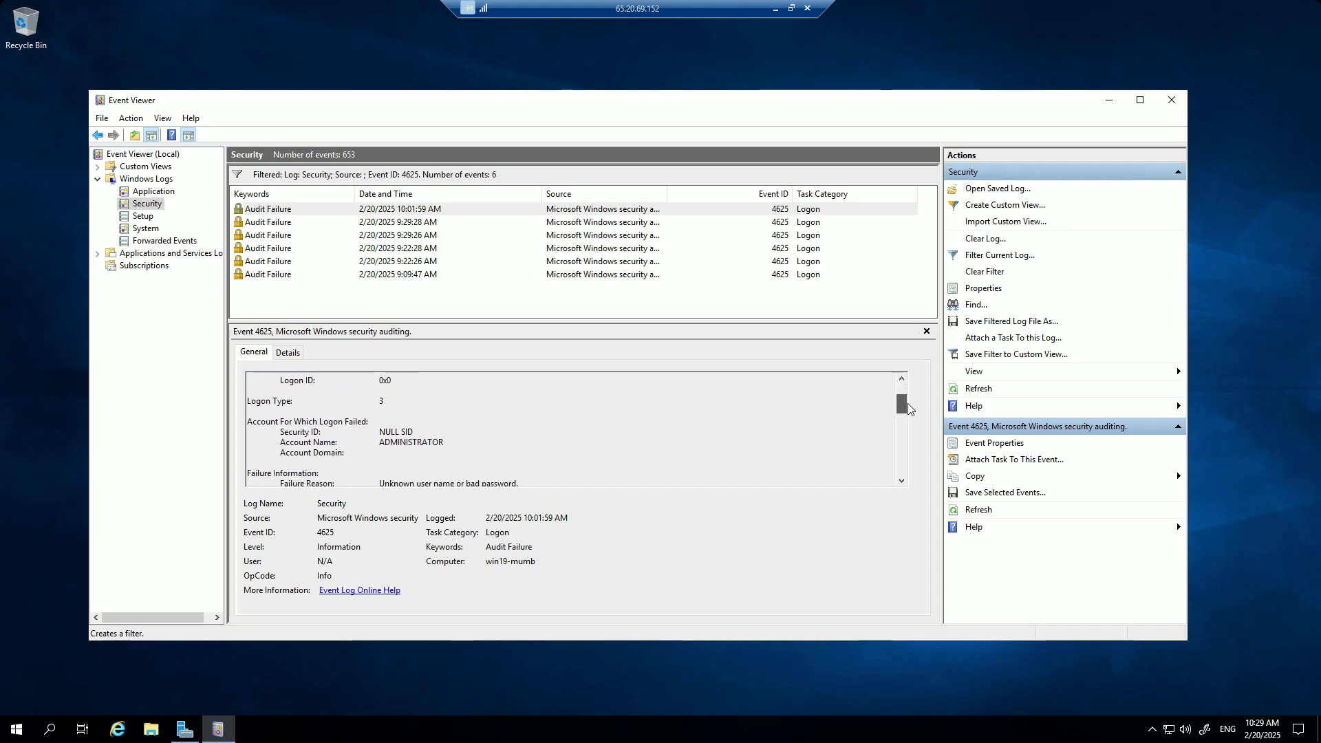
{"action": "double_click", "coordinate": [410, 390]}
{"action": "left_click", "coordinate": [479, 416]}
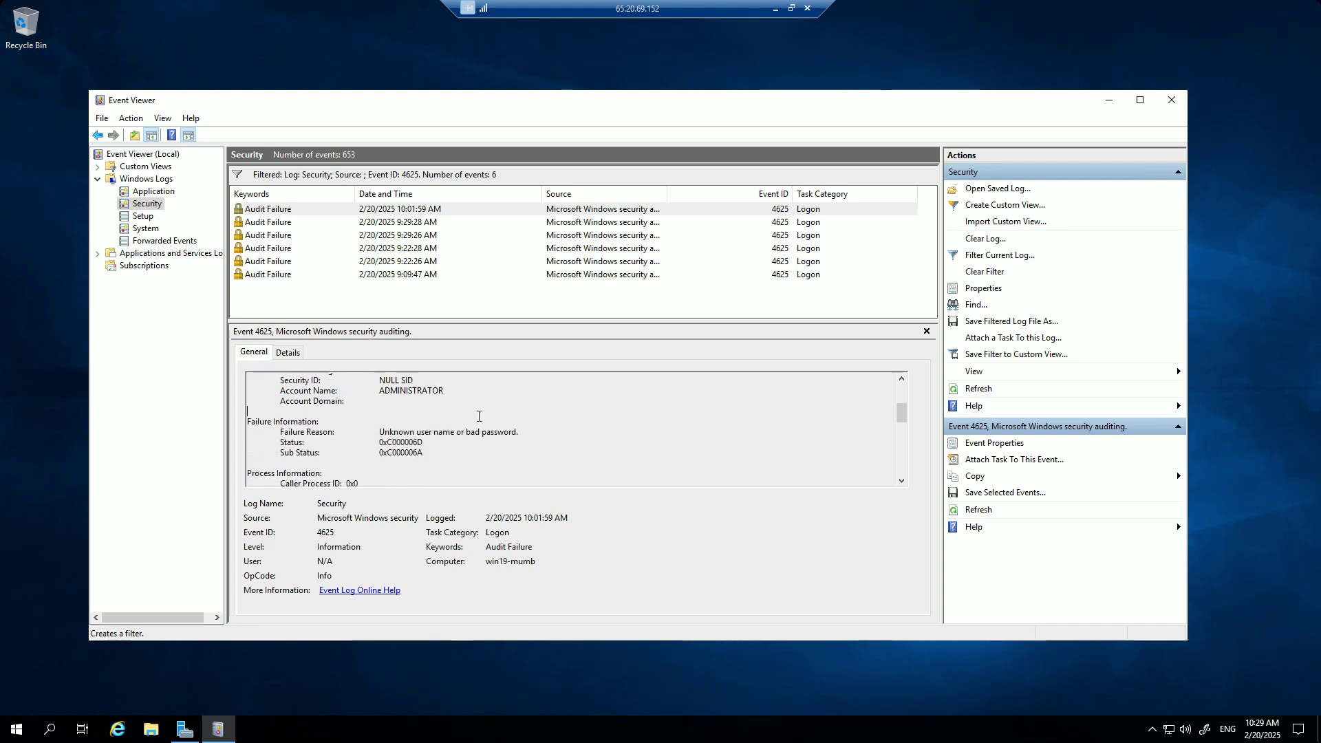
{"action": "left_click_drag", "start_coordinate": [279, 433], "coordinate": [538, 436]}
{"action": "left_click", "coordinate": [371, 435]}
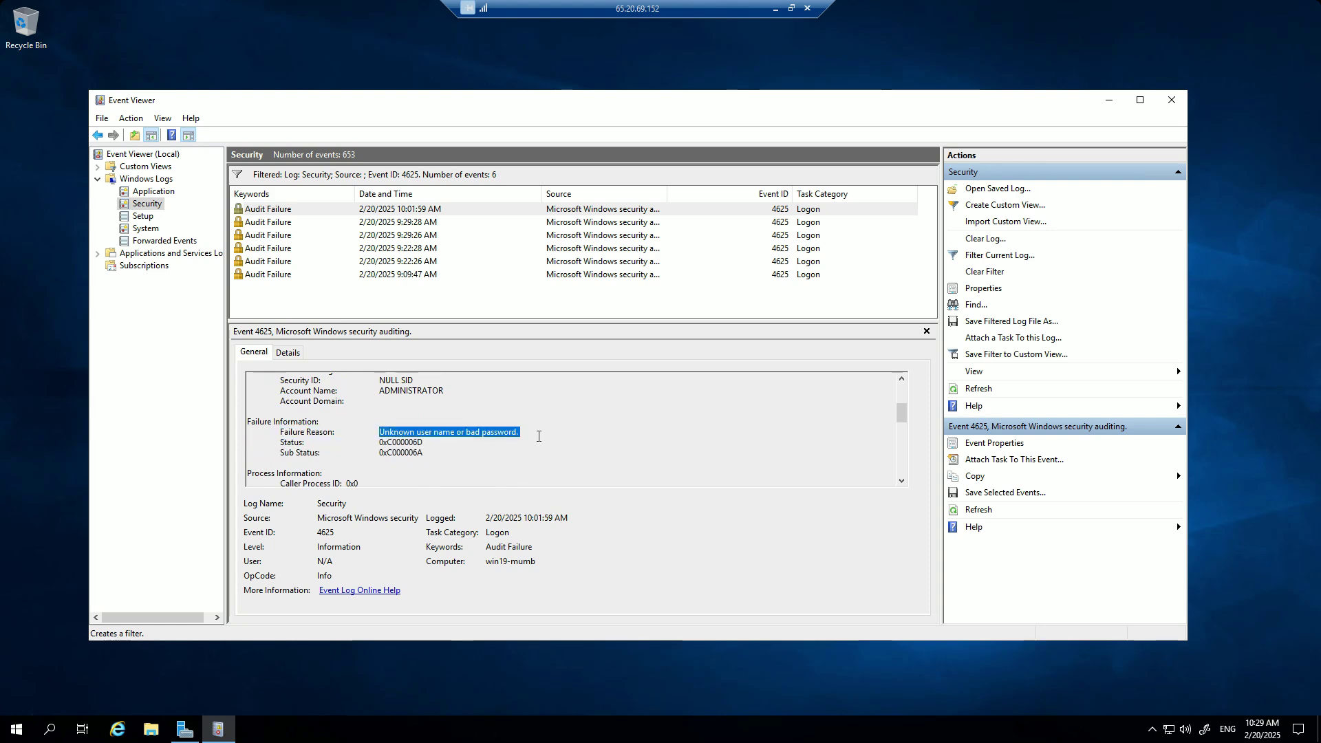
{"action": "left_click", "coordinate": [544, 438]}
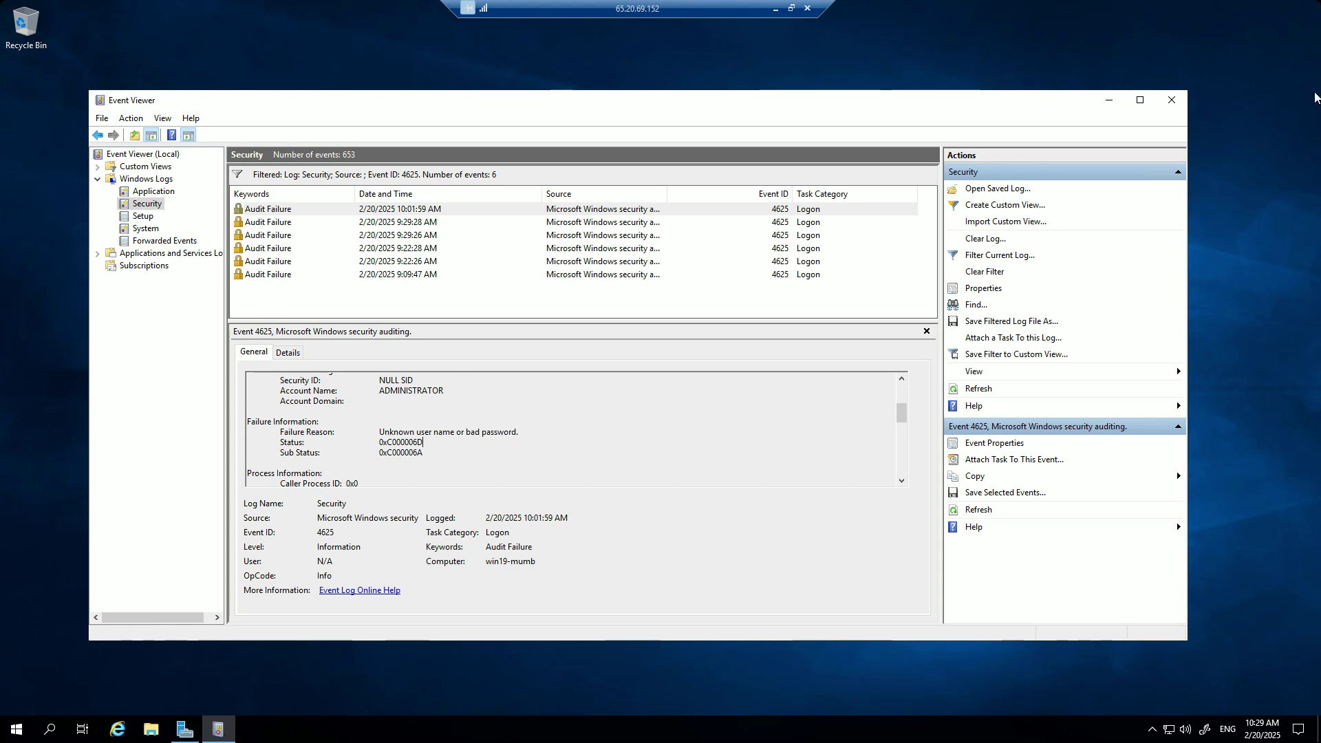
Step: Make Event Viewer narrower, move it up and left, and open Windows search
{"action": "left_click_drag", "start_coordinate": [1191, 137], "coordinate": [757, 137]}
{"action": "left_click_drag", "start_coordinate": [550, 100], "coordinate": [497, 73]}
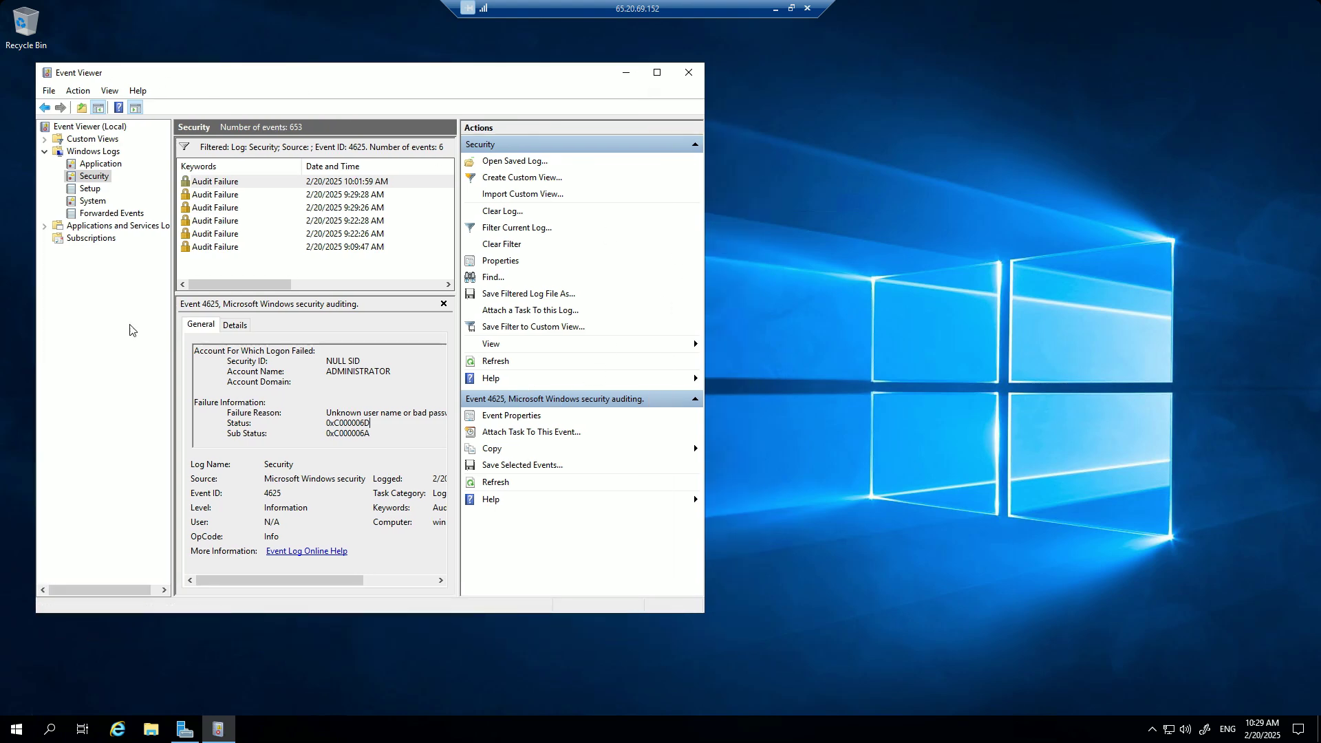
{"action": "left_click", "coordinate": [61, 731]}
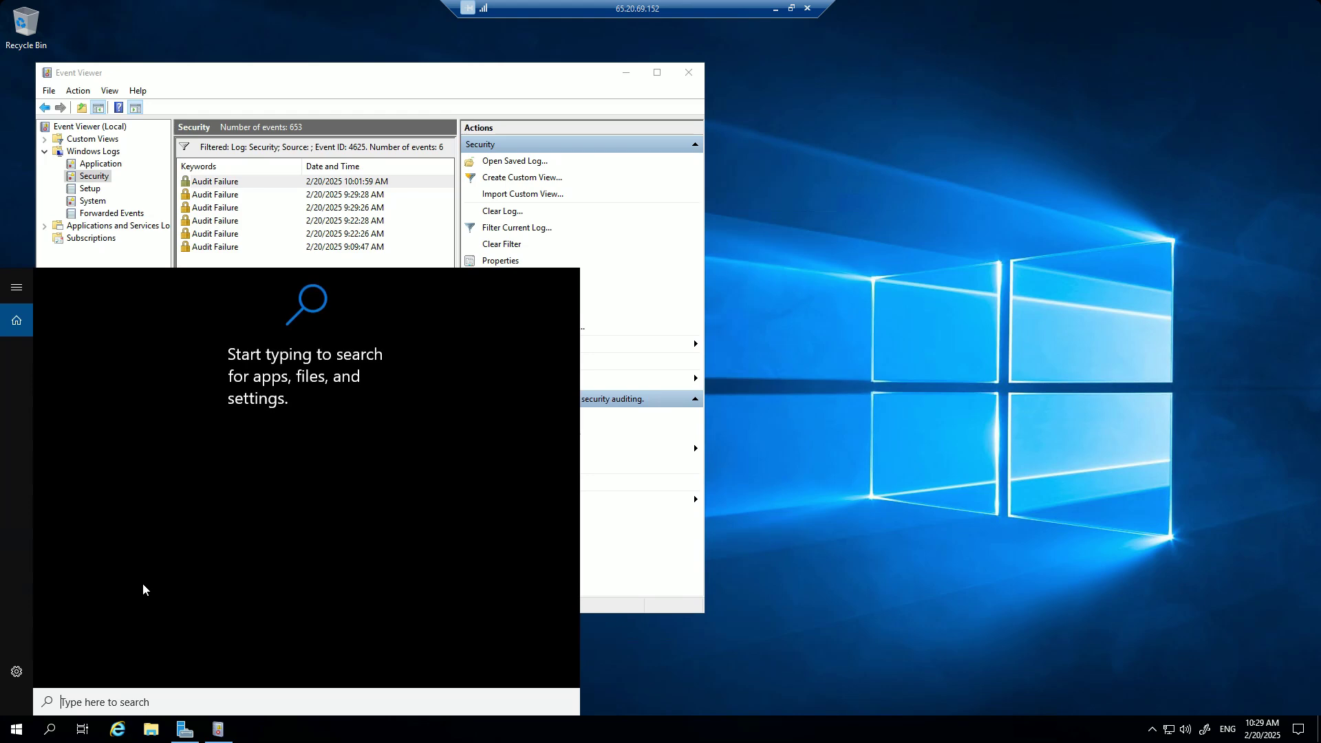
Step: Launch an administrator PowerShell via 'powe', widen it, and window the remote session beside the browser
{"action": "type", "text": "powe"}
{"action": "key", "text": "Return"}
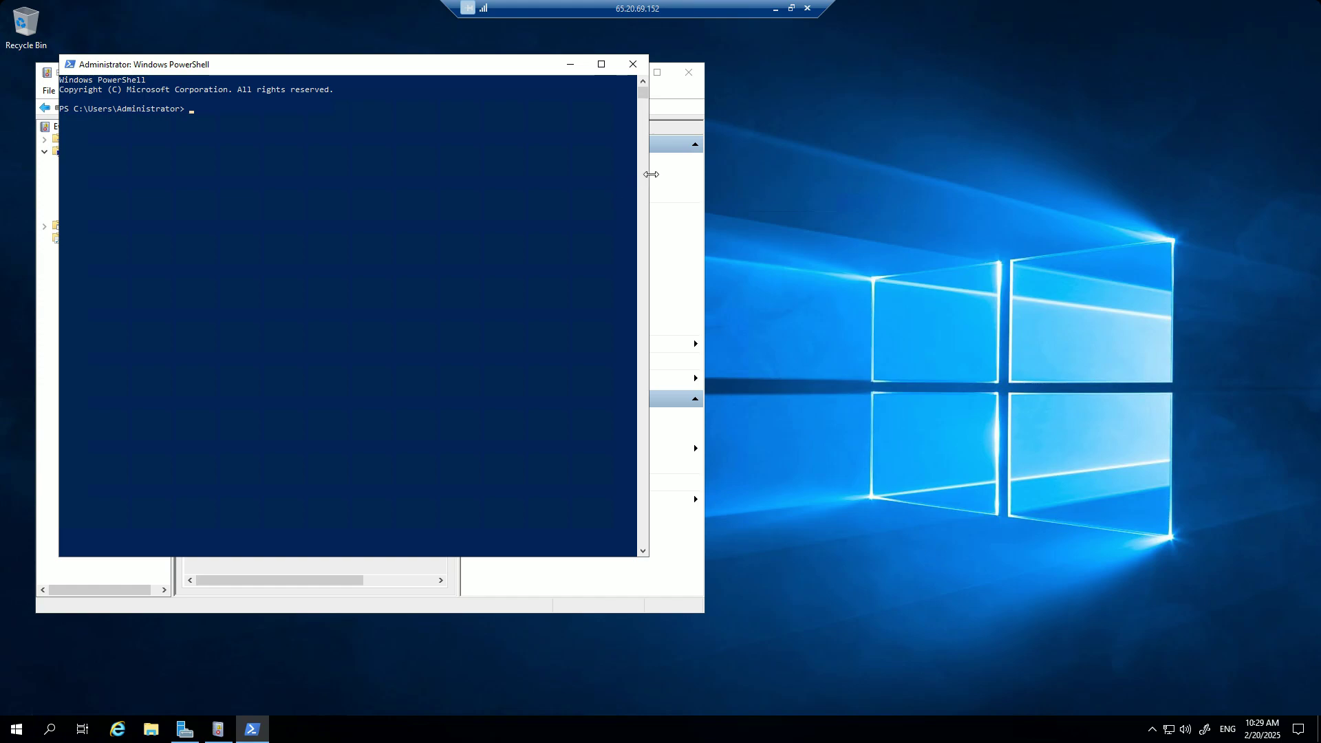
{"action": "left_click_drag", "start_coordinate": [649, 180], "coordinate": [865, 184]}
{"action": "left_click", "coordinate": [792, 8]}
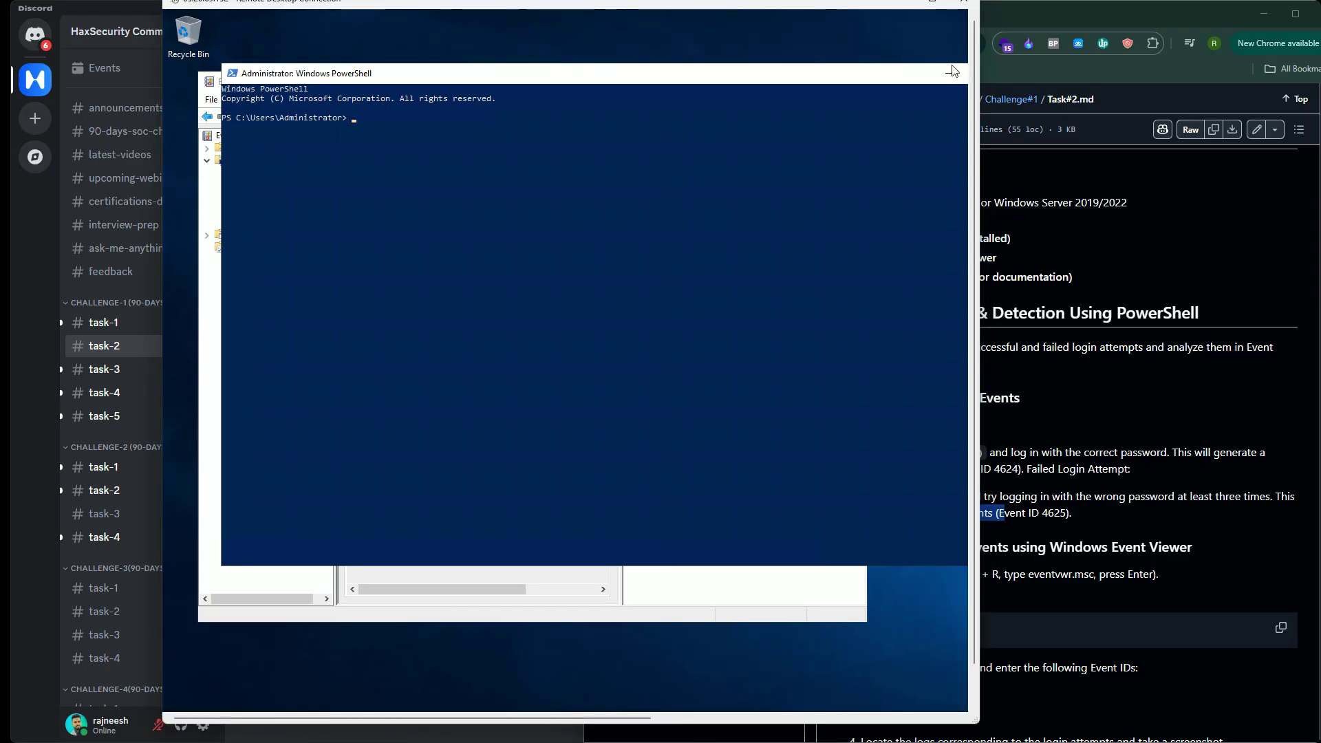
{"action": "left_click_drag", "start_coordinate": [684, 5], "coordinate": [568, 32]}
Step: Read Step 3's Check for Successful Logins section and its Get-WinEvent ID=4624 command
{"action": "left_click", "coordinate": [984, 509]}
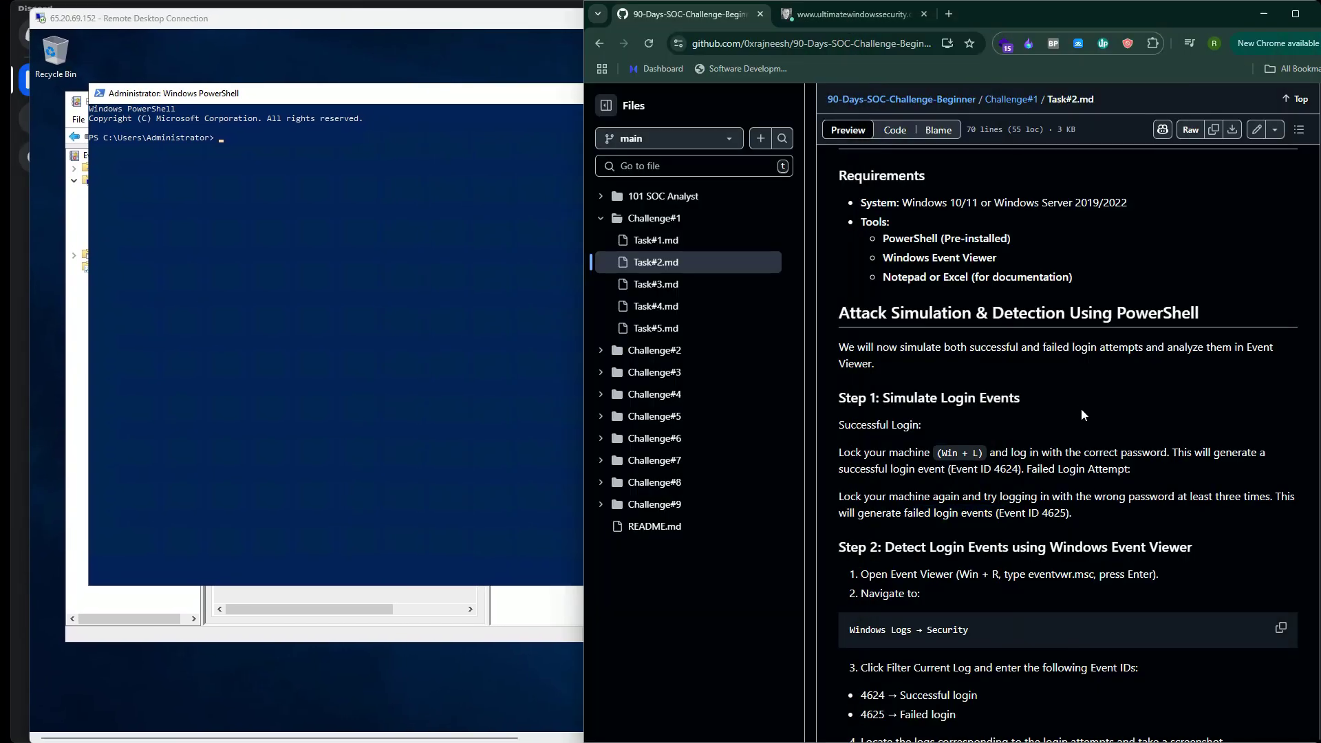
{"action": "scroll", "coordinate": [984, 509], "scroll_direction": "down", "scroll_amount": 5}
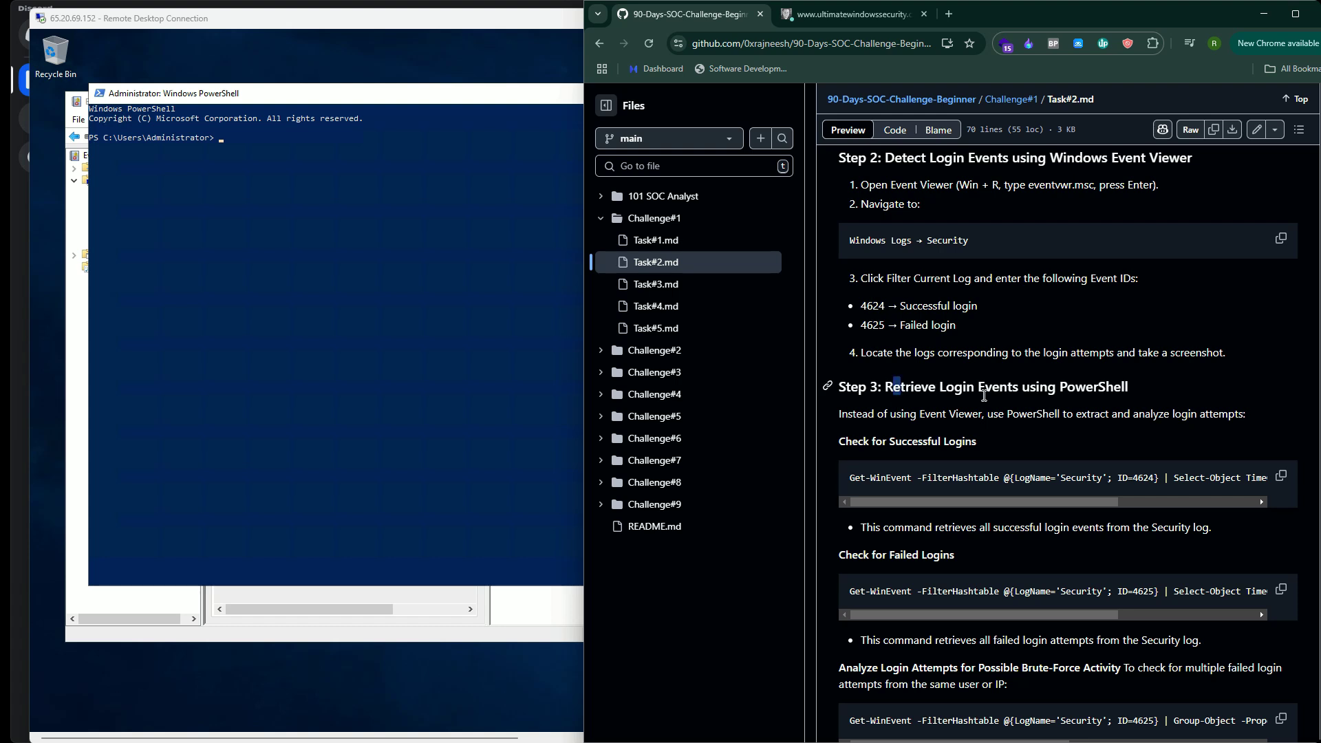
{"action": "left_click_drag", "start_coordinate": [894, 387], "coordinate": [984, 444]}
{"action": "left_click", "coordinate": [984, 444]}
{"action": "left_click_drag", "start_coordinate": [870, 446], "coordinate": [984, 444]}
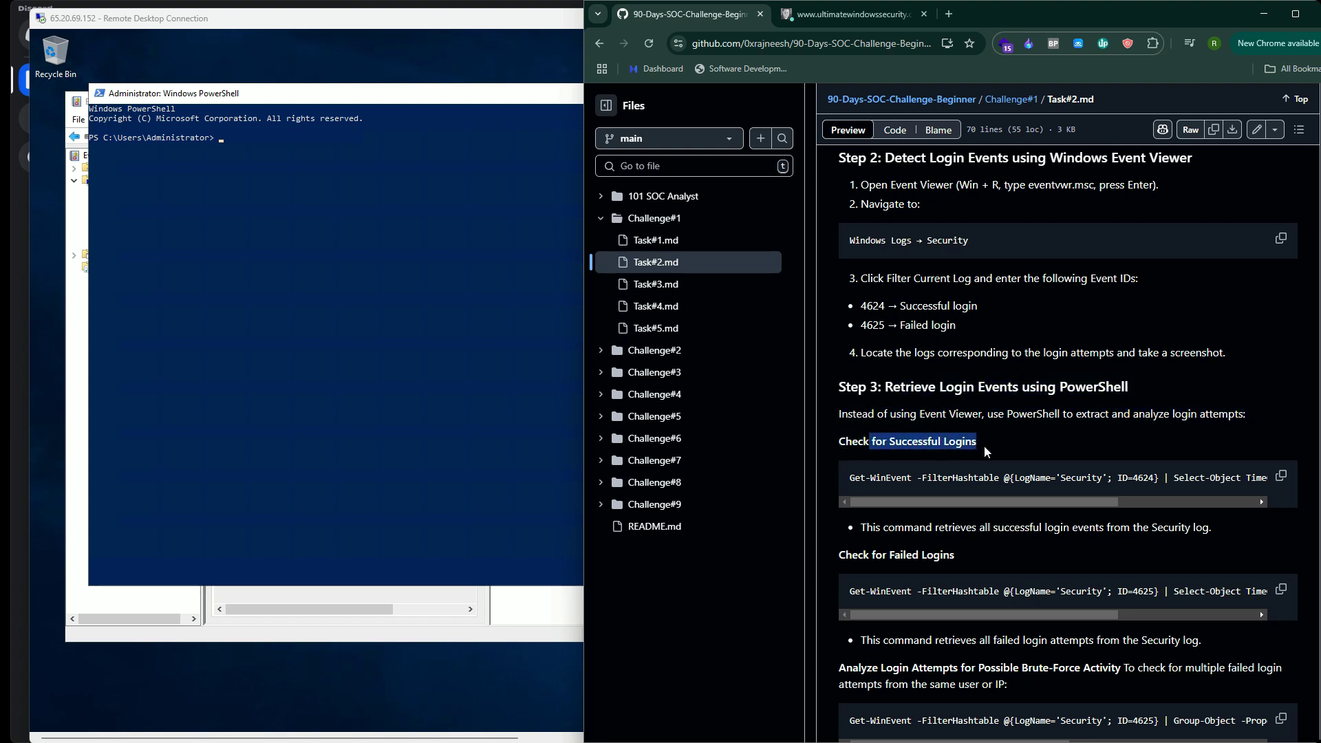
{"action": "left_click_drag", "start_coordinate": [1072, 503], "coordinate": [952, 500]}
{"action": "left_click_drag", "start_coordinate": [857, 482], "coordinate": [1091, 478]}
{"action": "scroll", "coordinate": [972, 503], "scroll_direction": "right", "scroll_amount": 2}
{"action": "left_click", "coordinate": [1024, 482]}
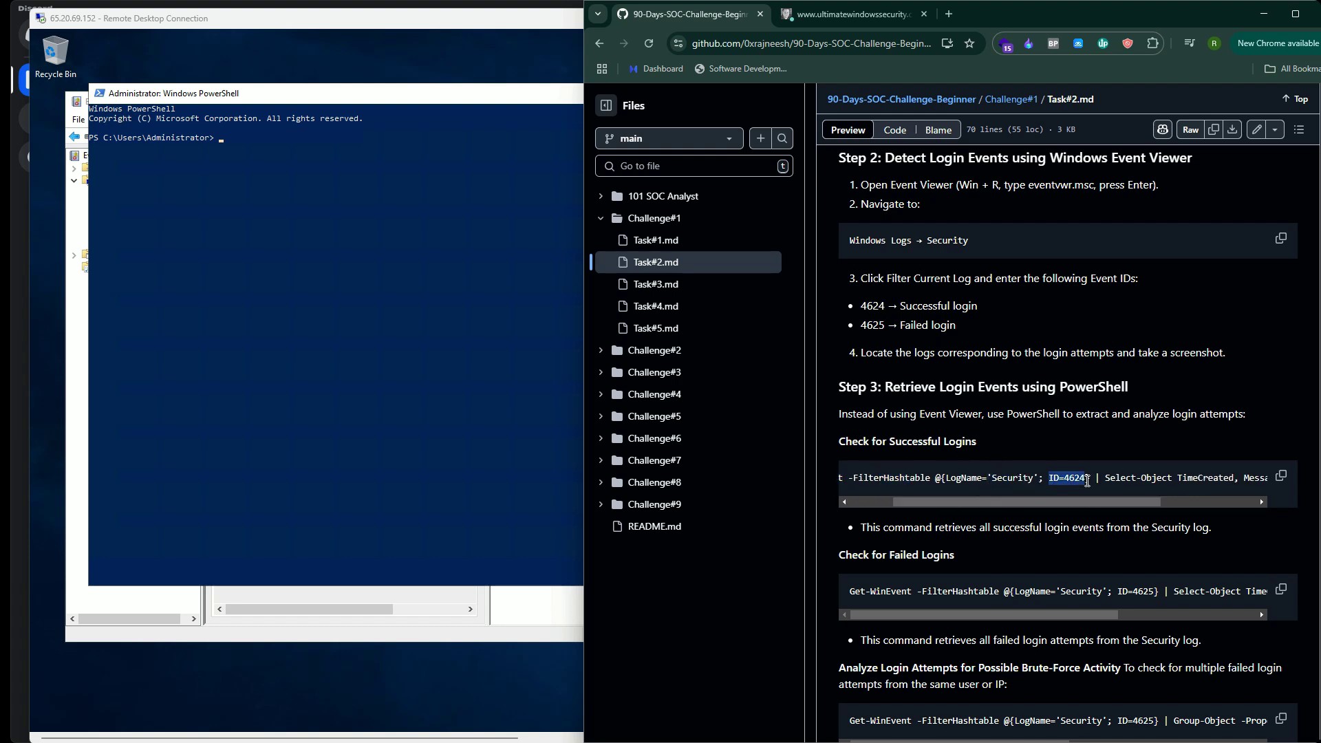
Step: Review the command's Select-Object TimeCreated part and copy the successful-logins command
{"action": "scroll", "coordinate": [1031, 490], "scroll_direction": "right", "scroll_amount": 3}
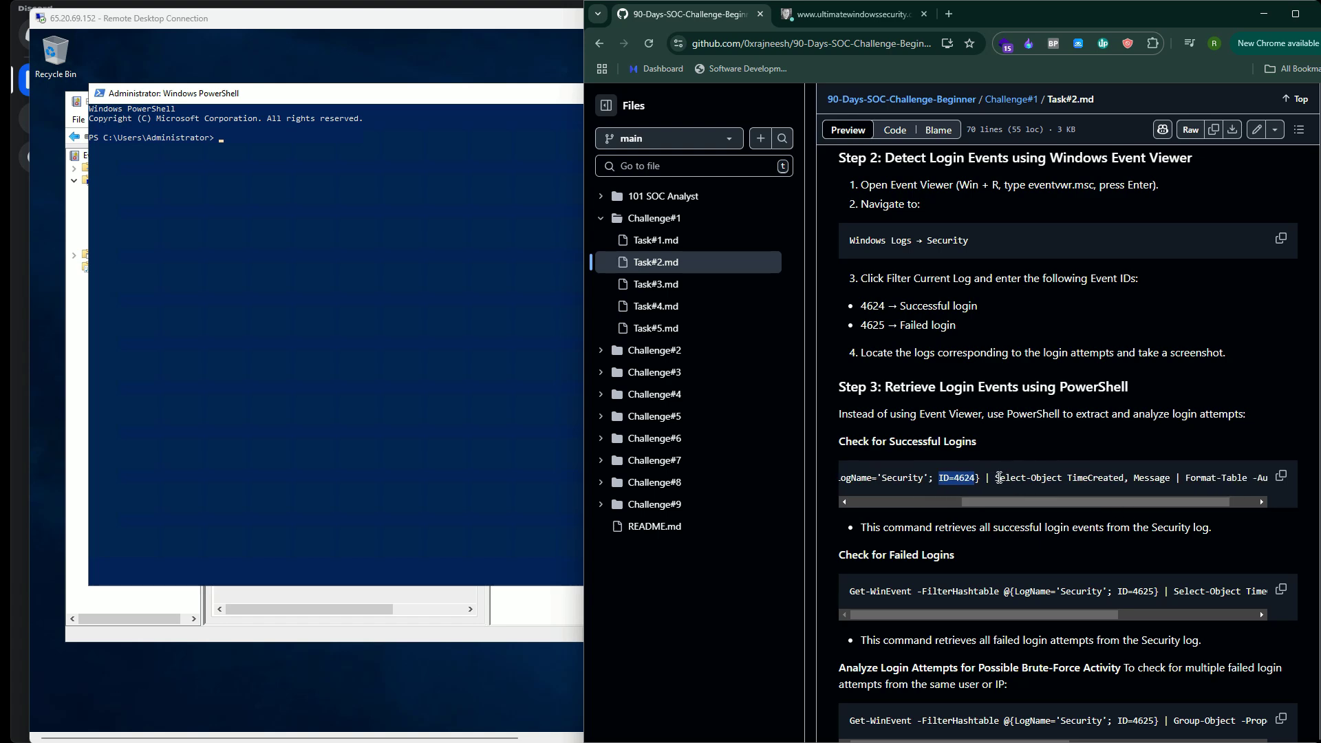
{"action": "left_click_drag", "start_coordinate": [1000, 481], "coordinate": [1123, 482]}
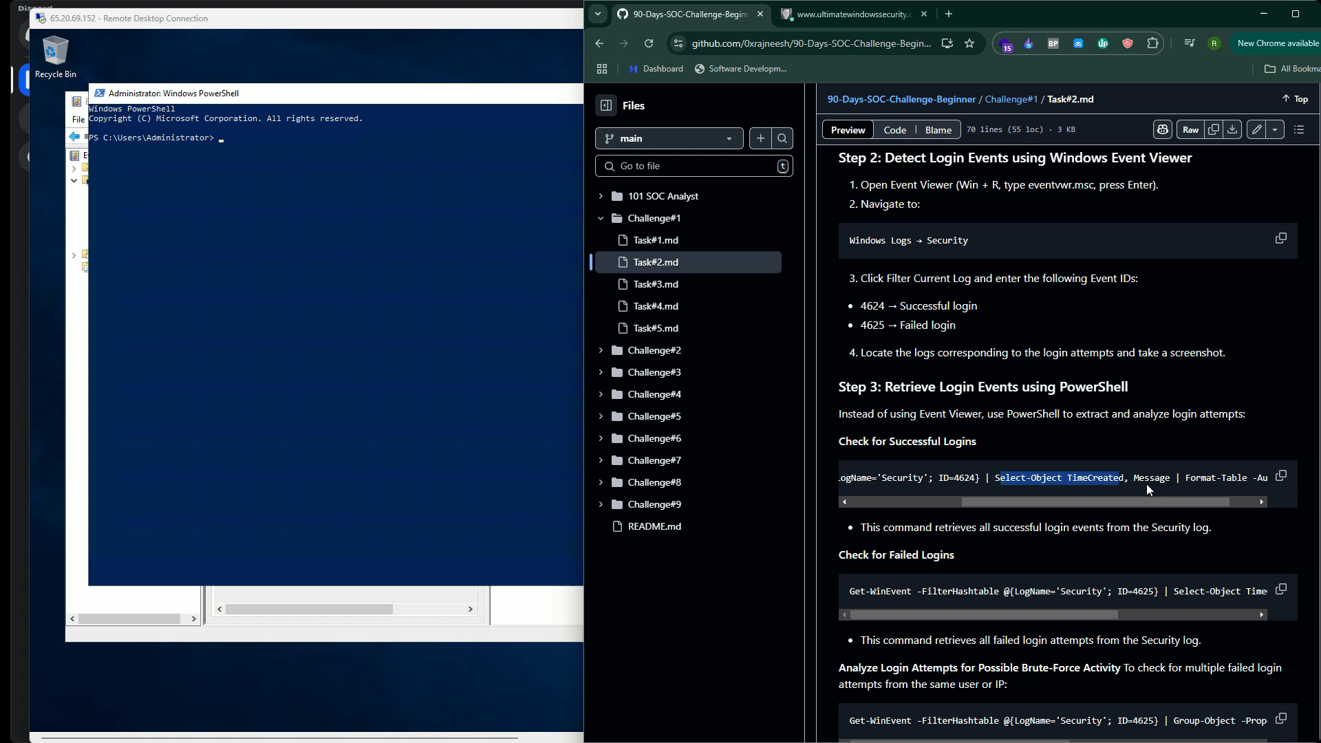
{"action": "left_click_drag", "start_coordinate": [1142, 505], "coordinate": [1255, 478]}
{"action": "left_click", "coordinate": [1051, 489]}
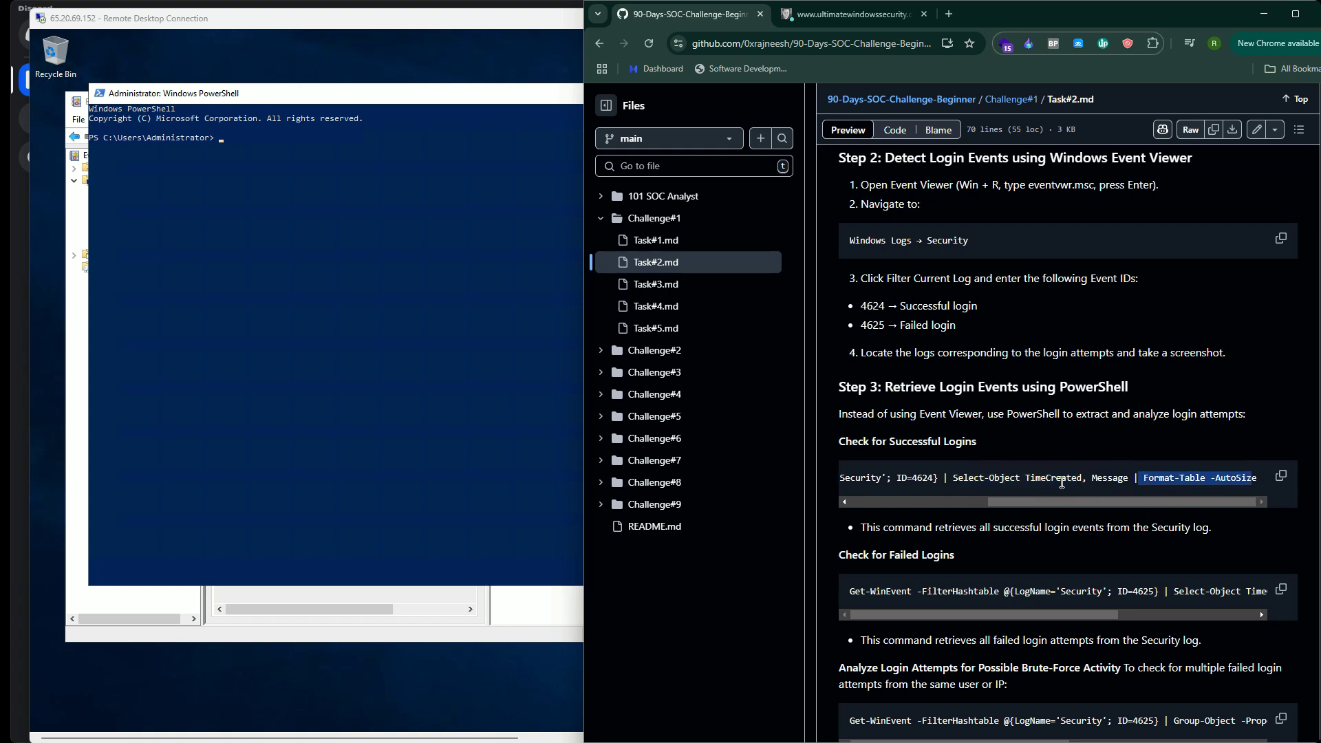
{"action": "left_click", "coordinate": [1052, 490]}
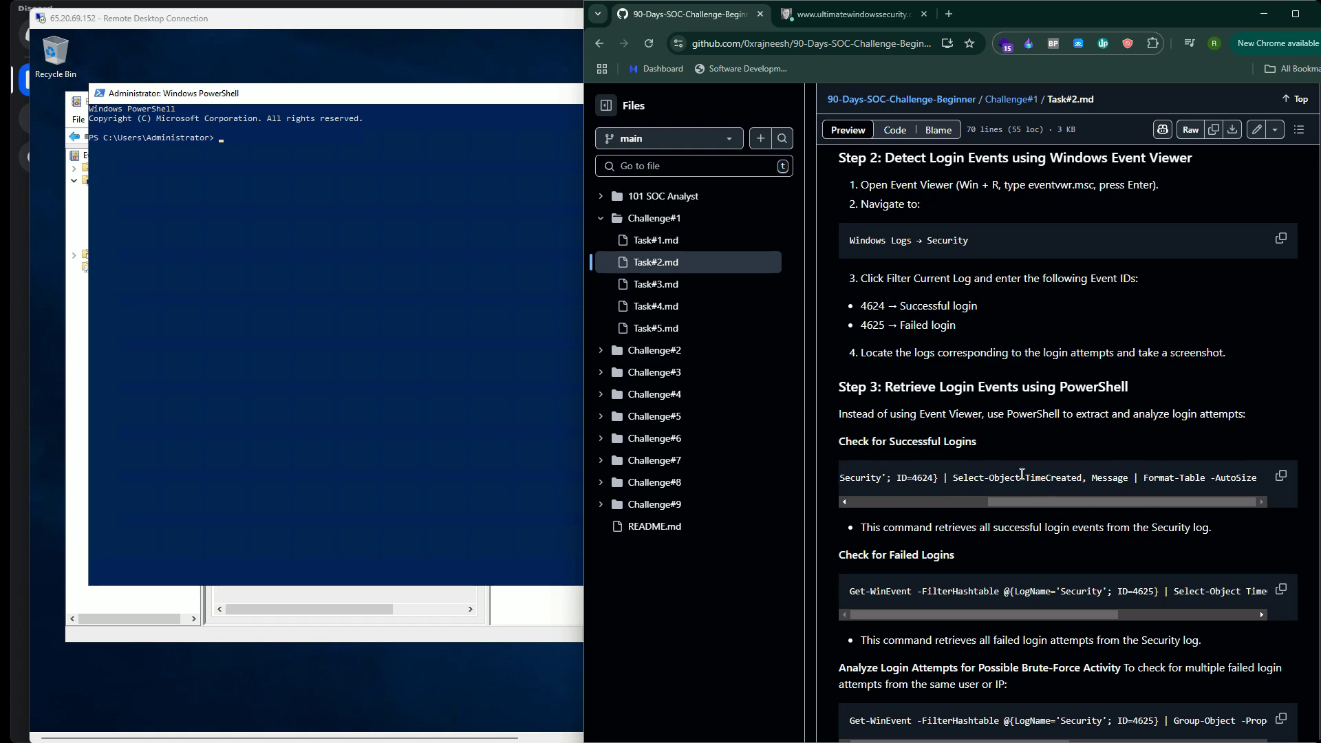
{"action": "left_click_drag", "start_coordinate": [1026, 477], "coordinate": [1084, 480]}
{"action": "left_click", "coordinate": [1106, 481]}
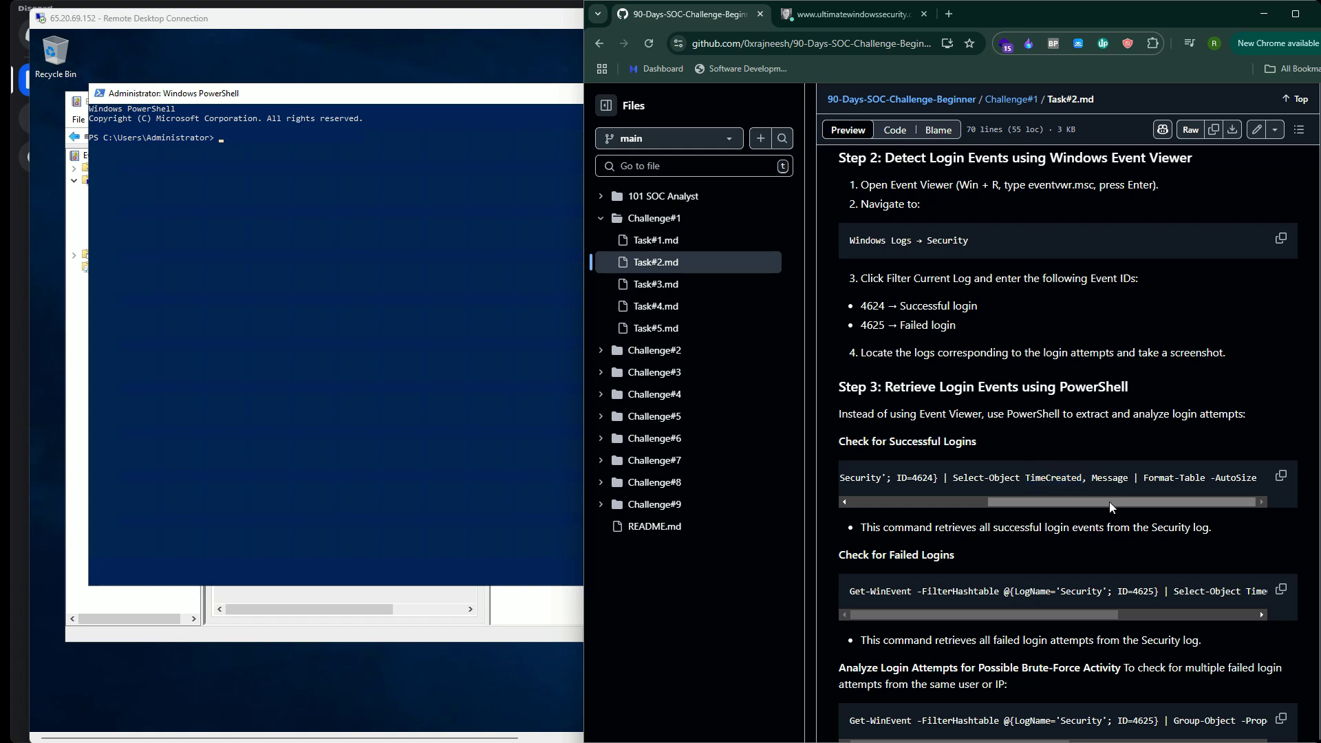
{"action": "left_click", "coordinate": [1279, 485]}
Step: Paste the Get-WinEvent ID=4624 command into PowerShell and review the successful logons with timestamps
{"action": "left_click", "coordinate": [270, 215]}
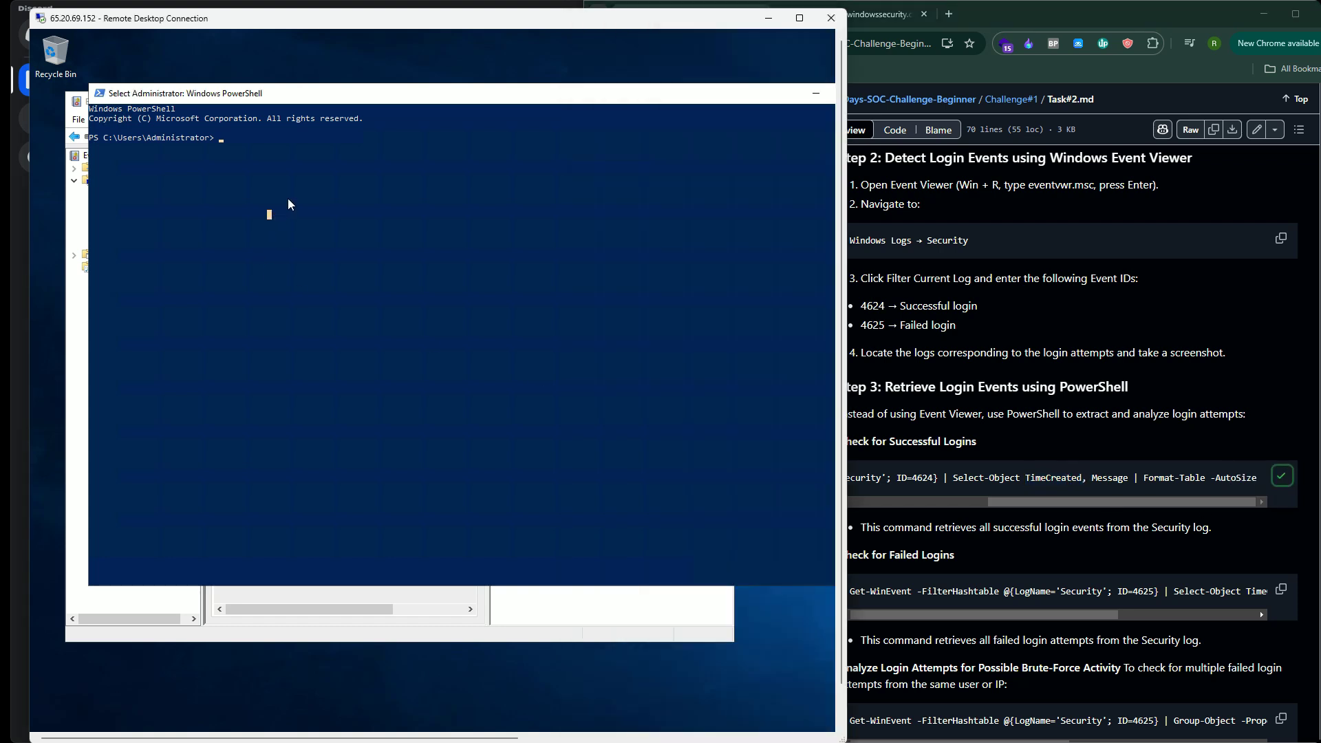
{"action": "right_click", "coordinate": [304, 201]}
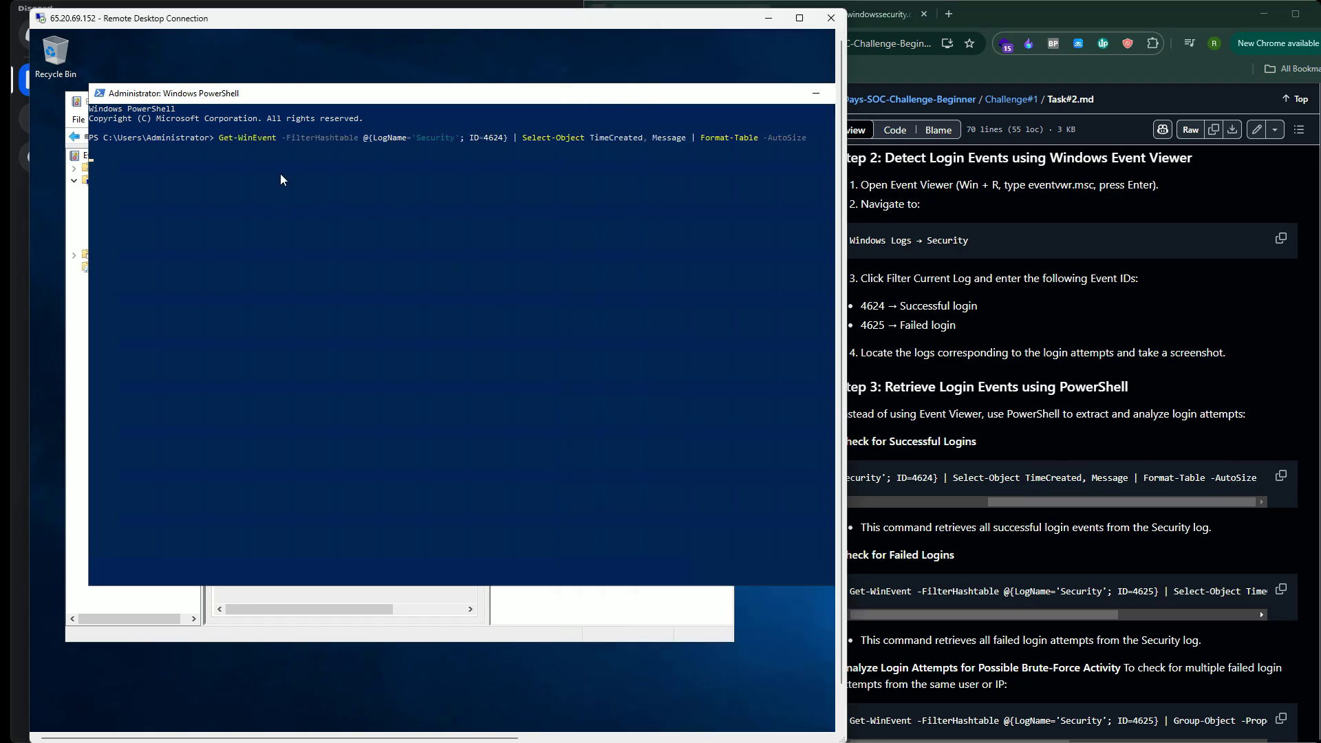
{"action": "scroll", "coordinate": [335, 268], "scroll_direction": "up", "scroll_amount": 15}
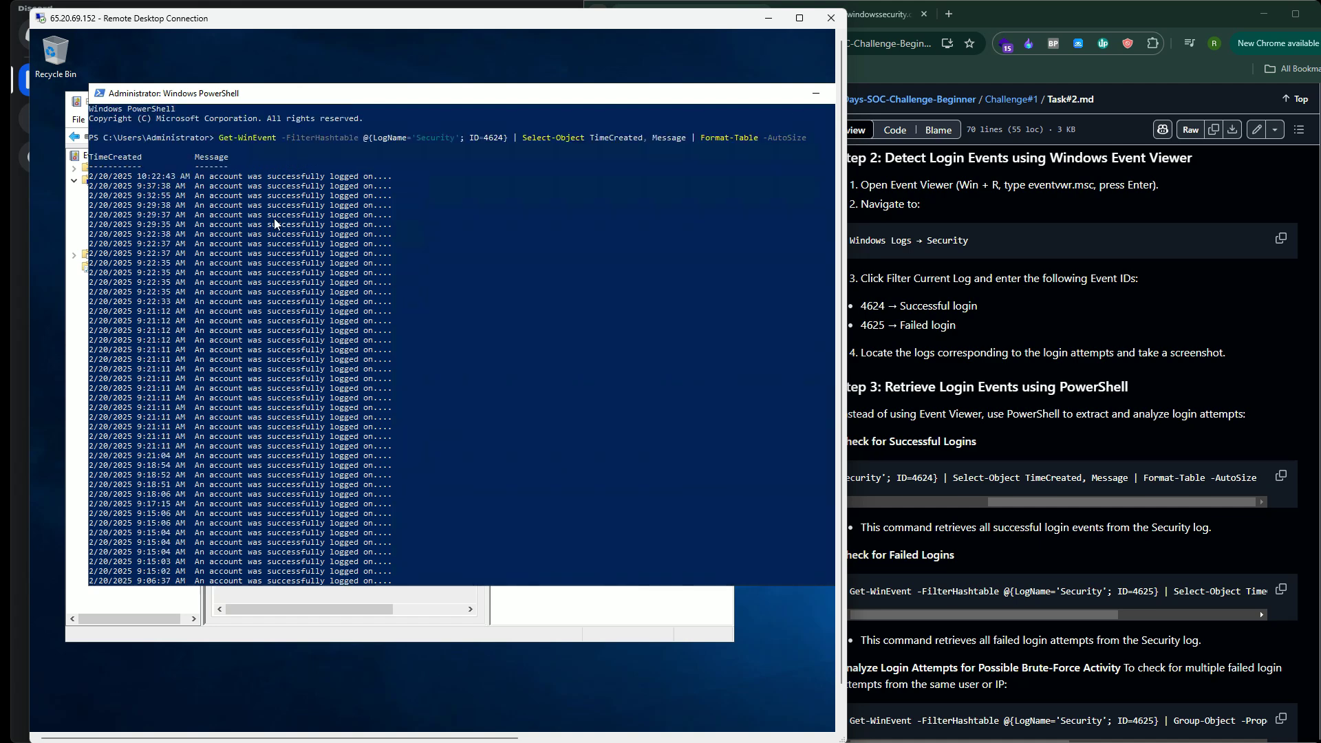
{"action": "left_click_drag", "start_coordinate": [231, 176], "coordinate": [439, 363]}
{"action": "left_click", "coordinate": [457, 398]}
{"action": "left_click", "coordinate": [1069, 550]}
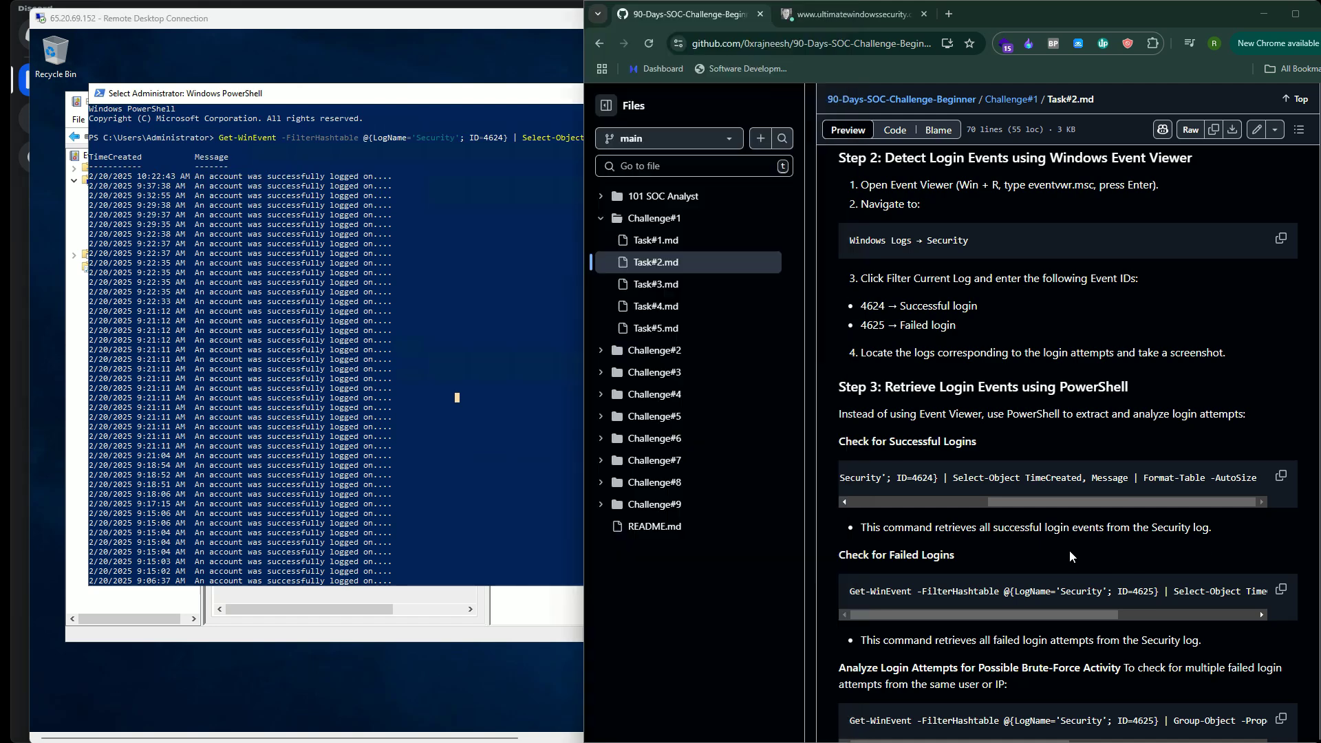
{"action": "left_click", "coordinate": [322, 254]}
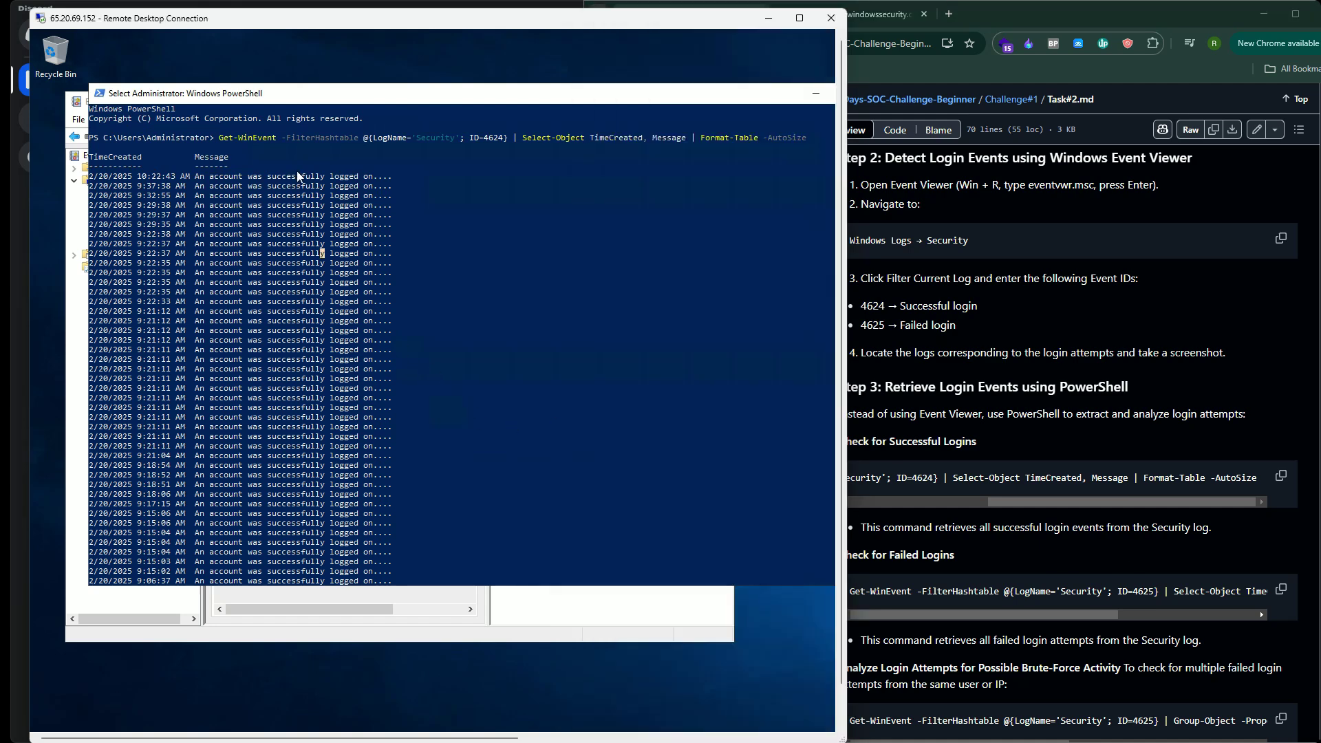
Step: Copy the 4624 ID from the command, then select the 4625 failed-logins command in the GitHub instructions
{"action": "left_click_drag", "start_coordinate": [484, 139], "coordinate": [491, 140]}
{"action": "key", "text": "ctrl+c"}
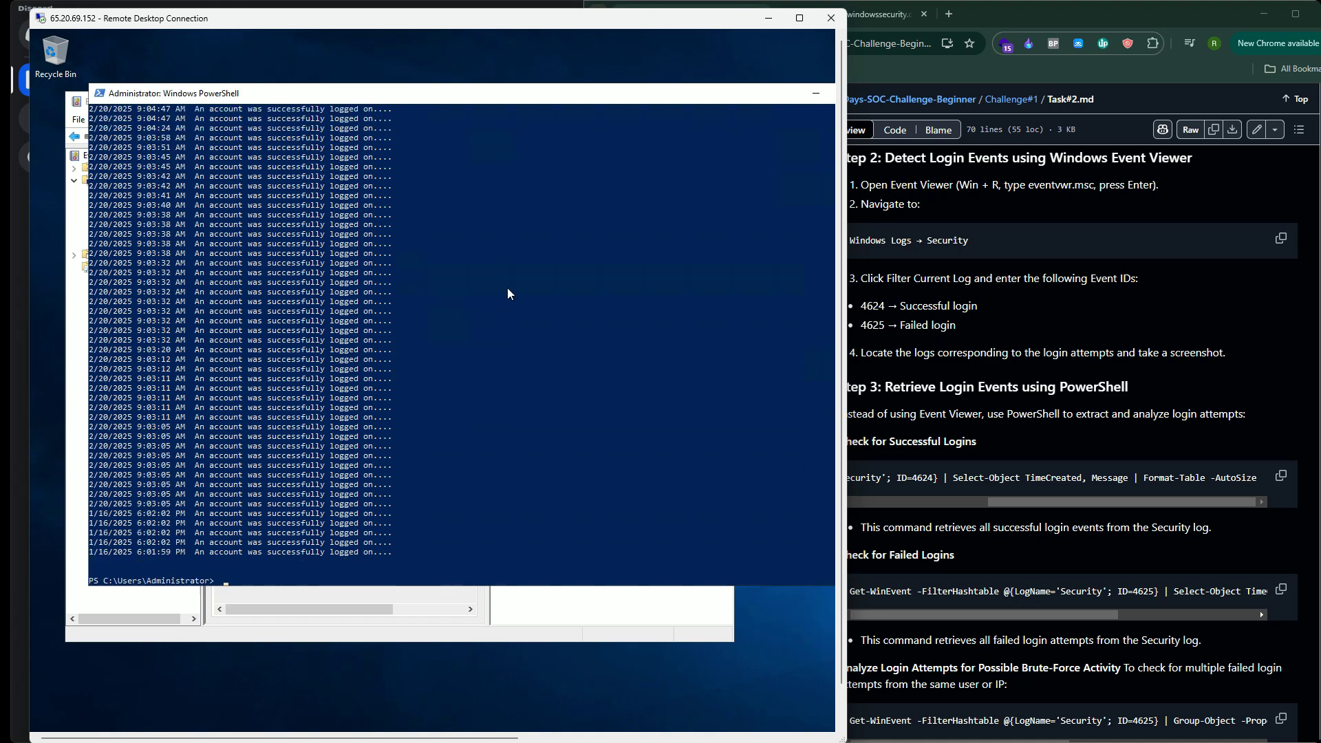
{"action": "left_click", "coordinate": [1010, 576]}
{"action": "left_click_drag", "start_coordinate": [1042, 618], "coordinate": [1257, 621]}
Step: Paste and run the Get-WinEvent ID=4625 command, showing six failed logons from 2/20/2025
{"action": "left_click", "coordinate": [1282, 589]}
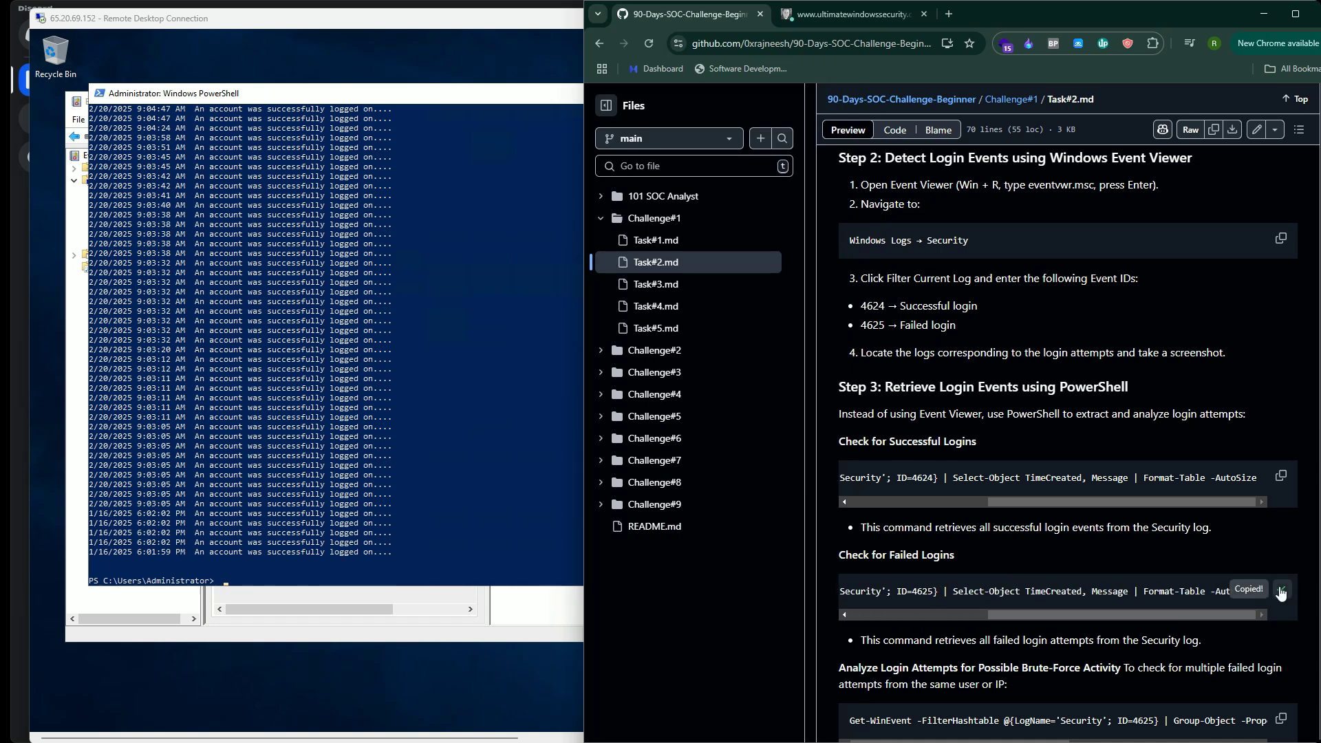
{"action": "left_click", "coordinate": [372, 302]}
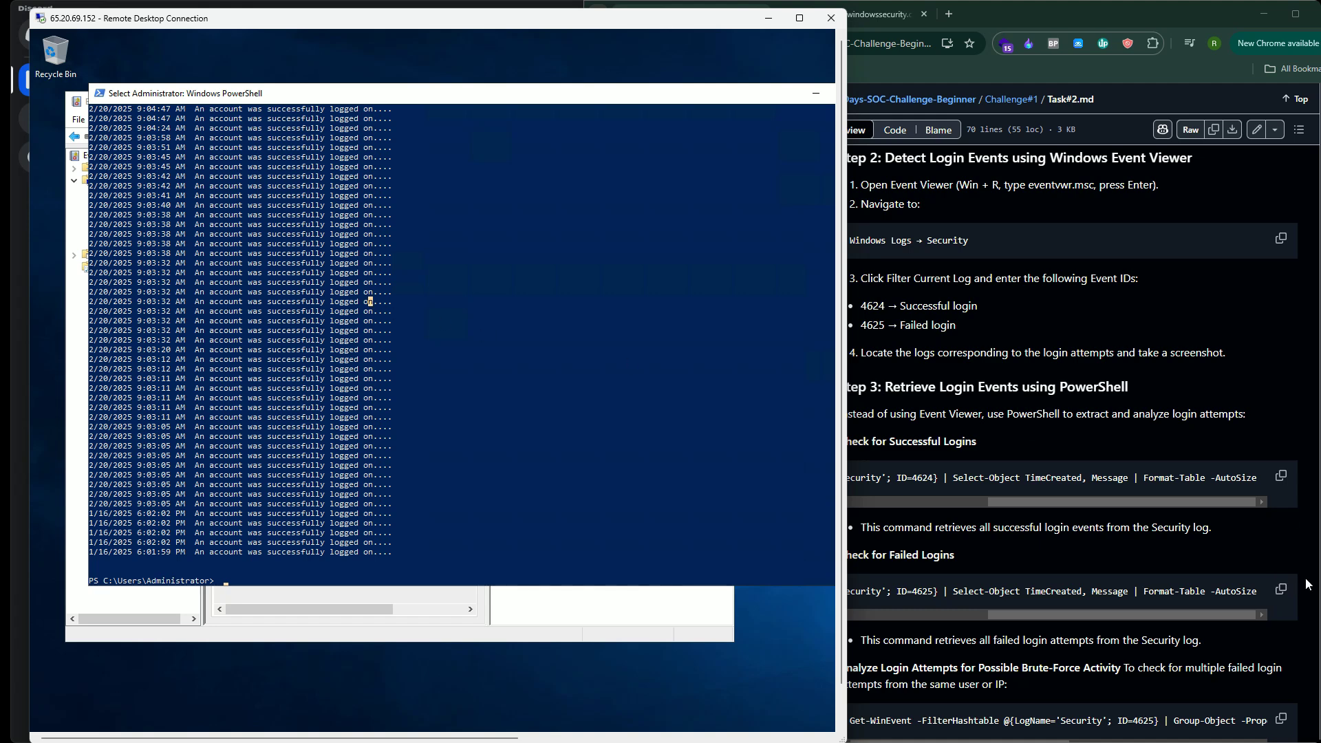
{"action": "left_click", "coordinate": [453, 426]}
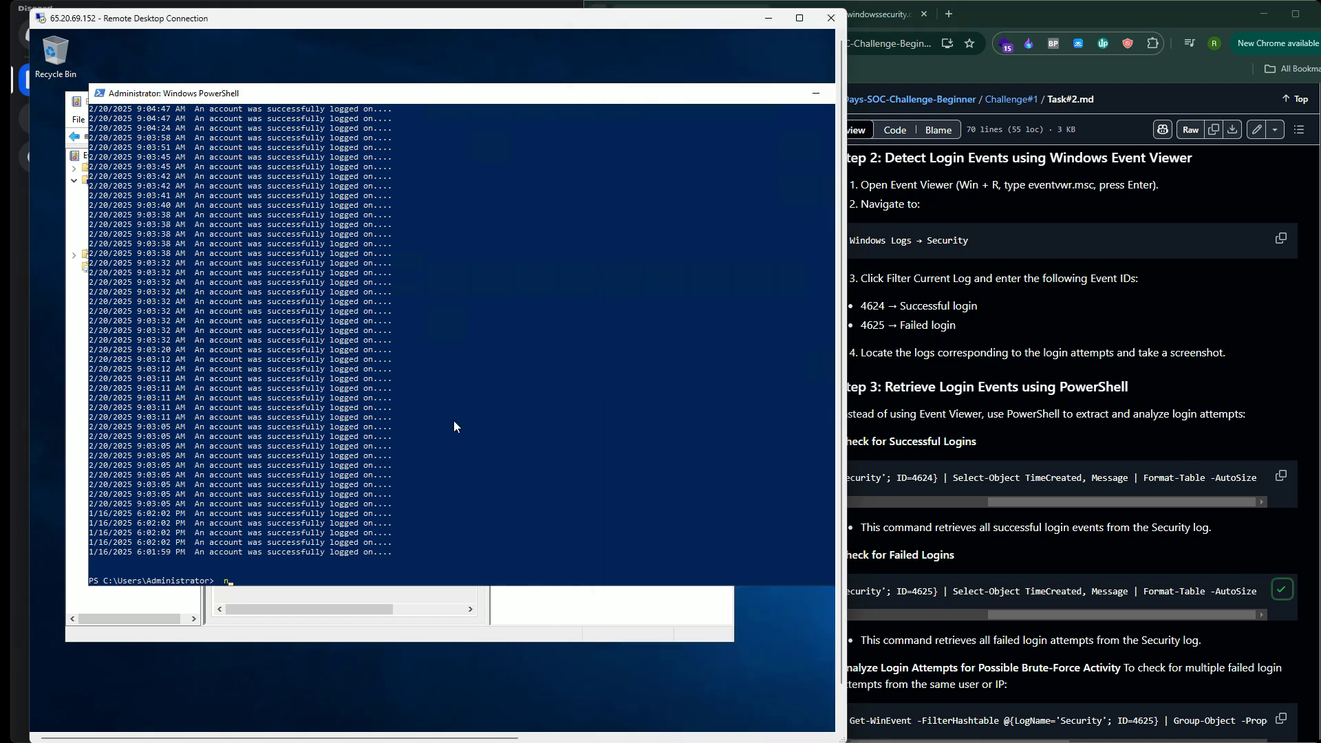
{"action": "left_click", "coordinate": [1281, 590]}
{"action": "right_click", "coordinate": [494, 397]}
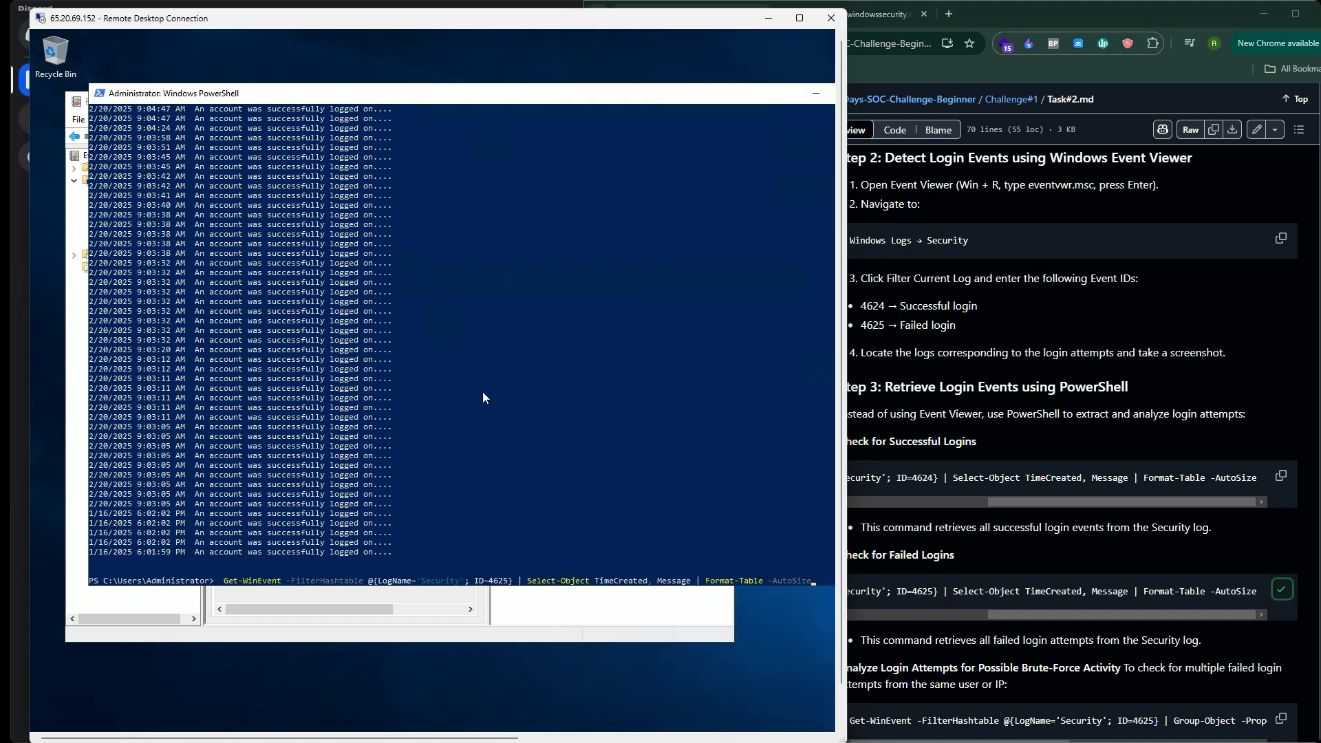
{"action": "key", "text": "Return"}
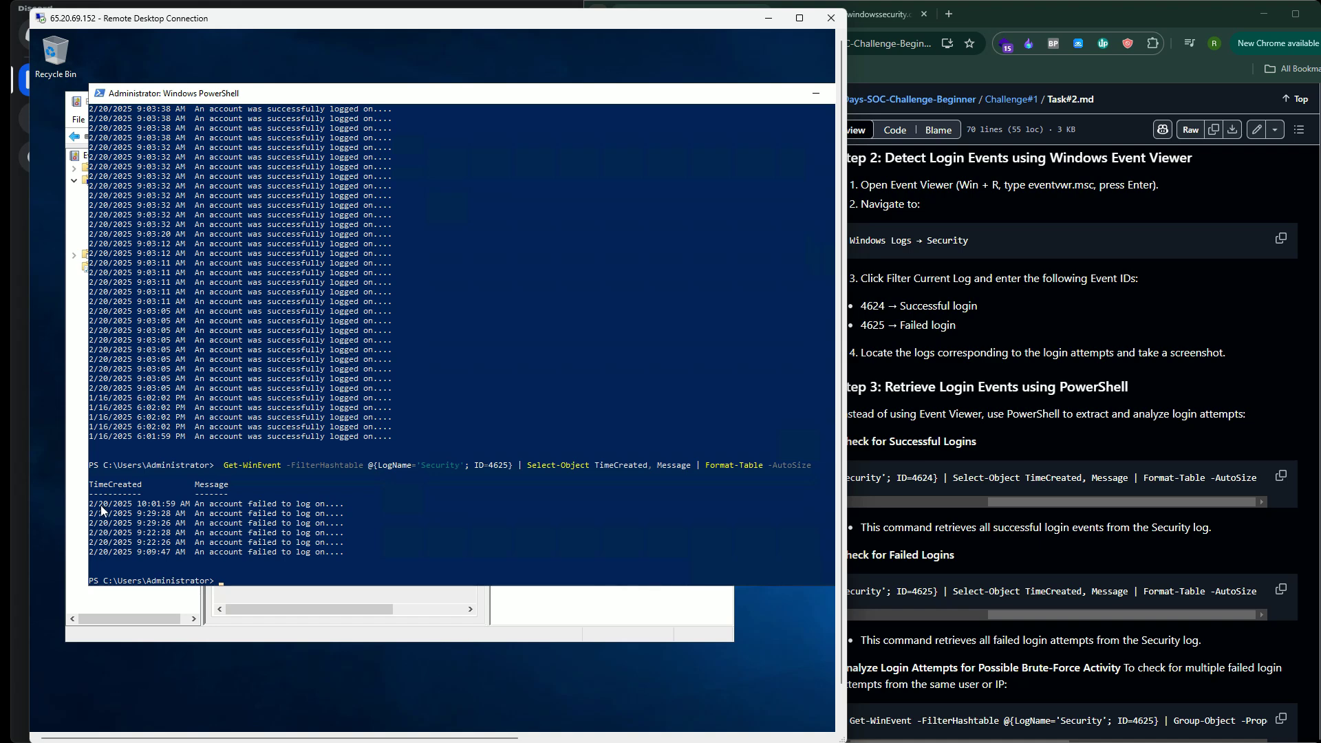
{"action": "left_click_drag", "start_coordinate": [102, 509], "coordinate": [362, 554]}
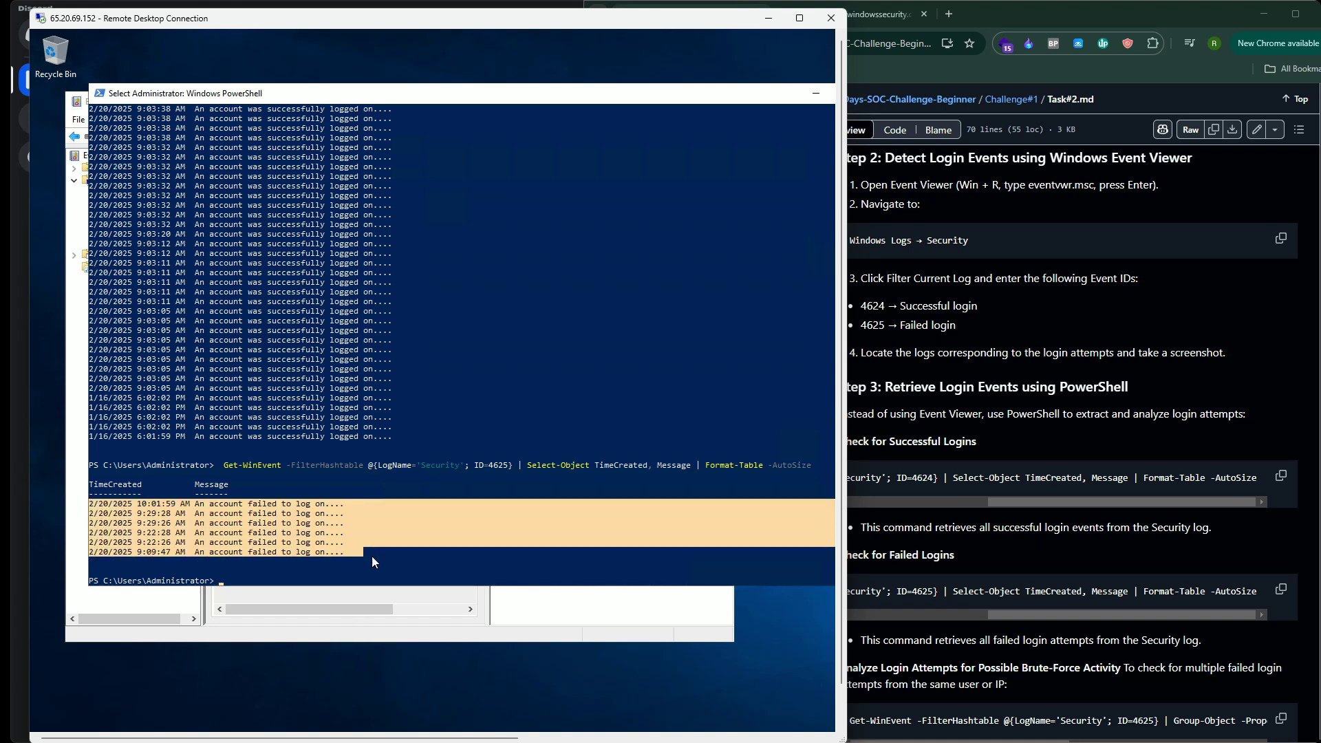
{"action": "left_click", "coordinate": [373, 556]}
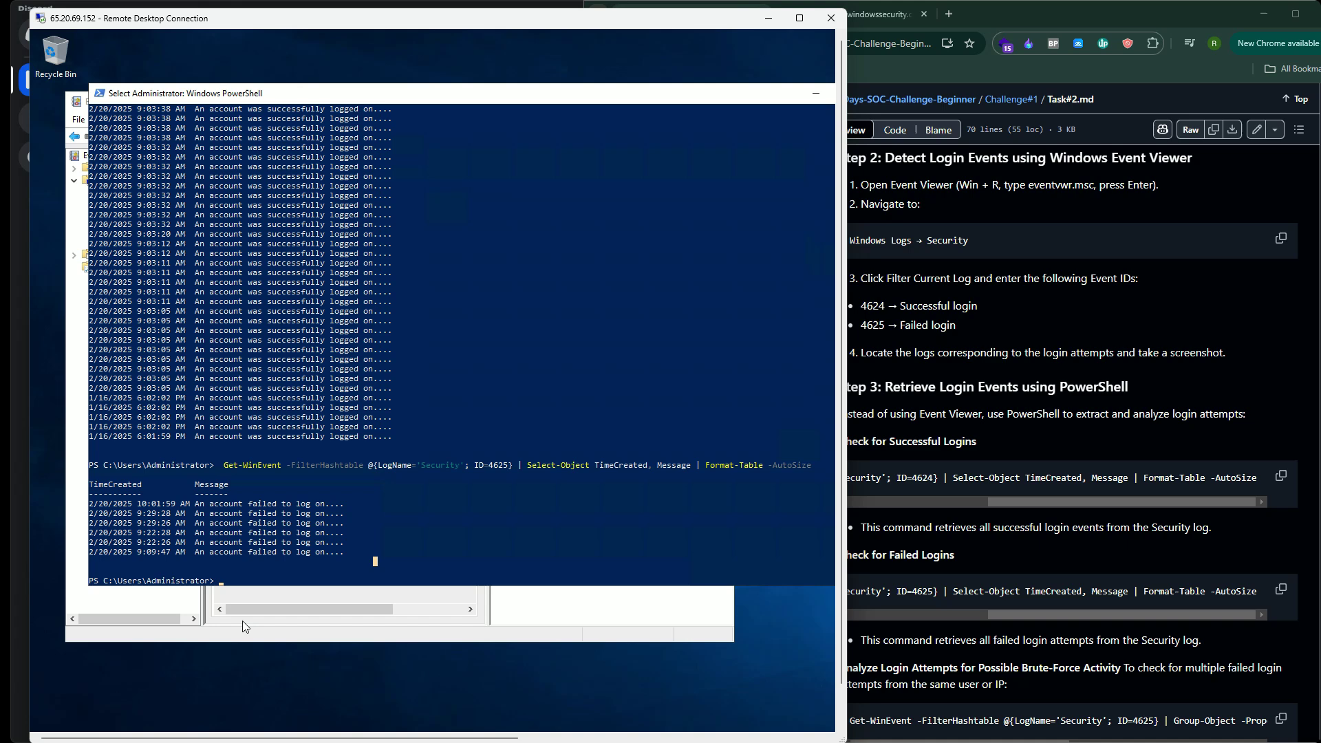
Step: Return to Discord's #task-2 channel and skim other members' submissions
{"action": "key", "text": "alt+Tab"}
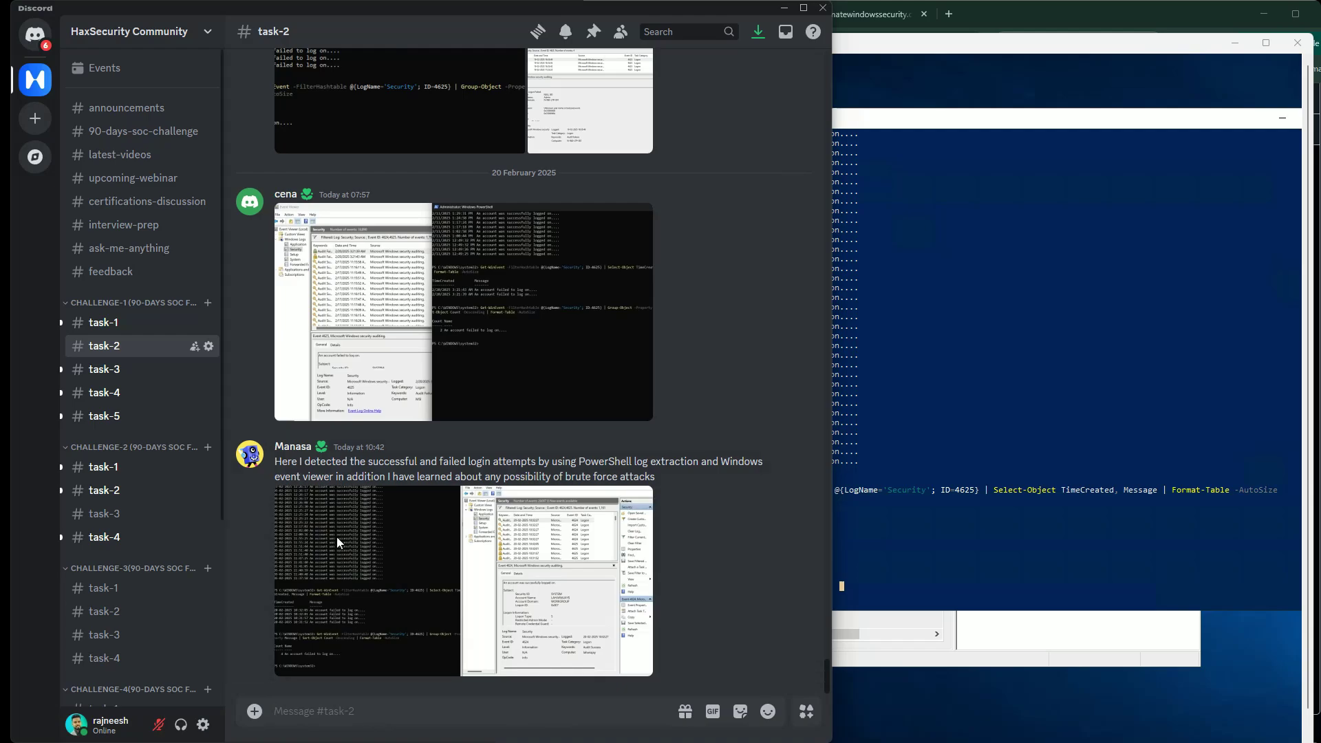
{"action": "scroll", "coordinate": [476, 525], "scroll_direction": "up", "scroll_amount": 15}
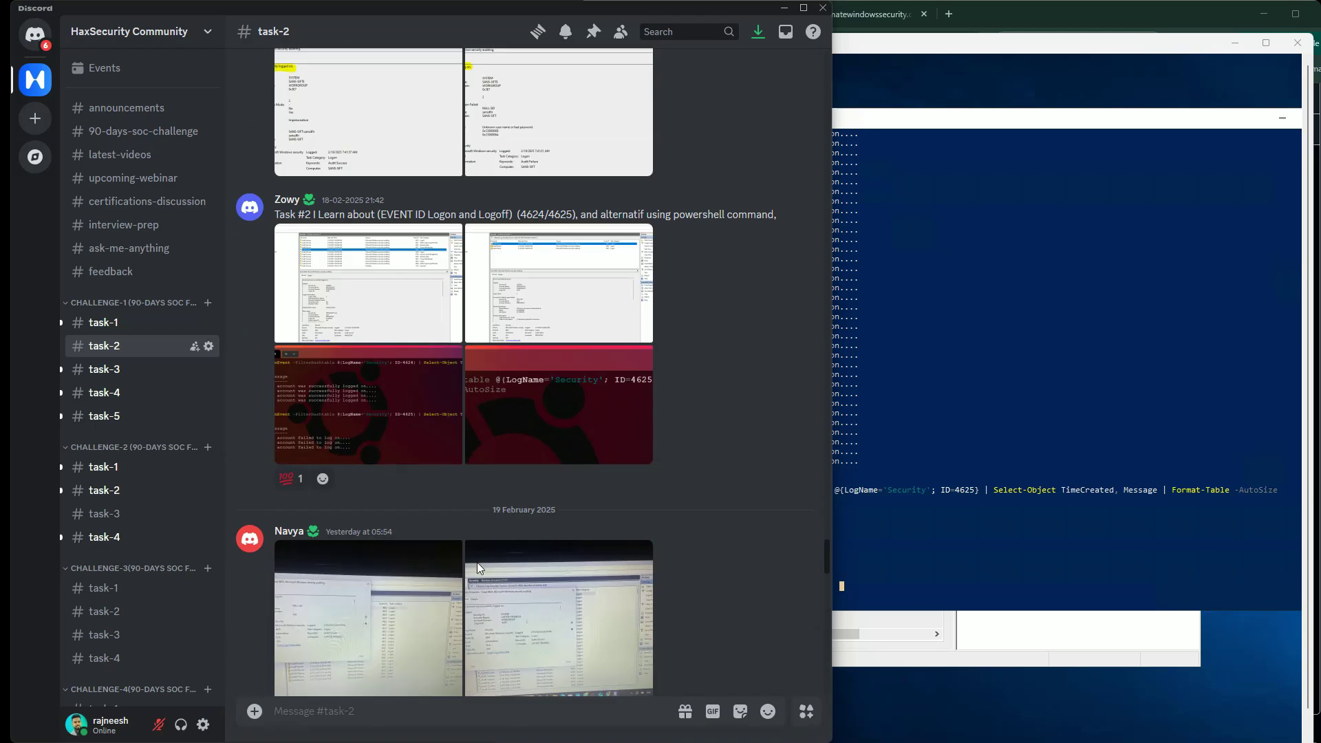
{"action": "scroll", "coordinate": [477, 563], "scroll_direction": "down", "scroll_amount": 10}
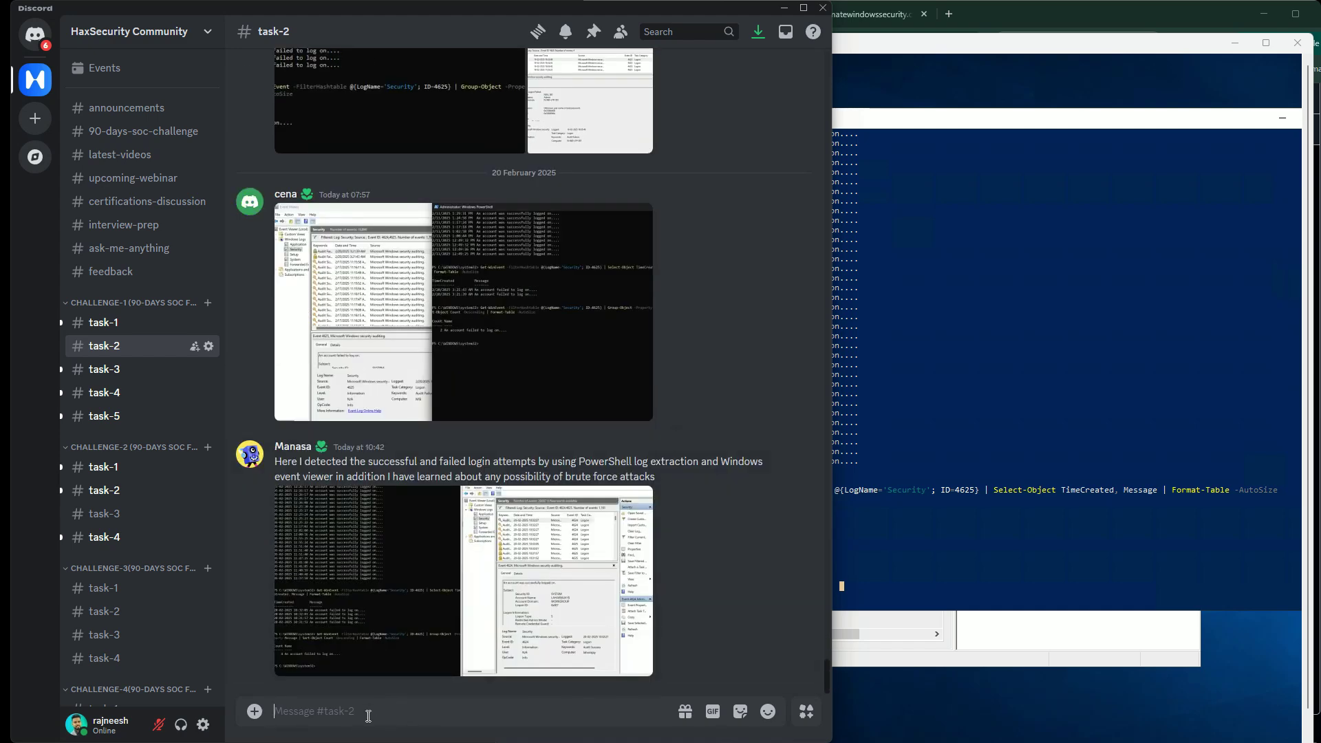
{"action": "left_click_drag", "start_coordinate": [275, 462], "coordinate": [547, 465]}
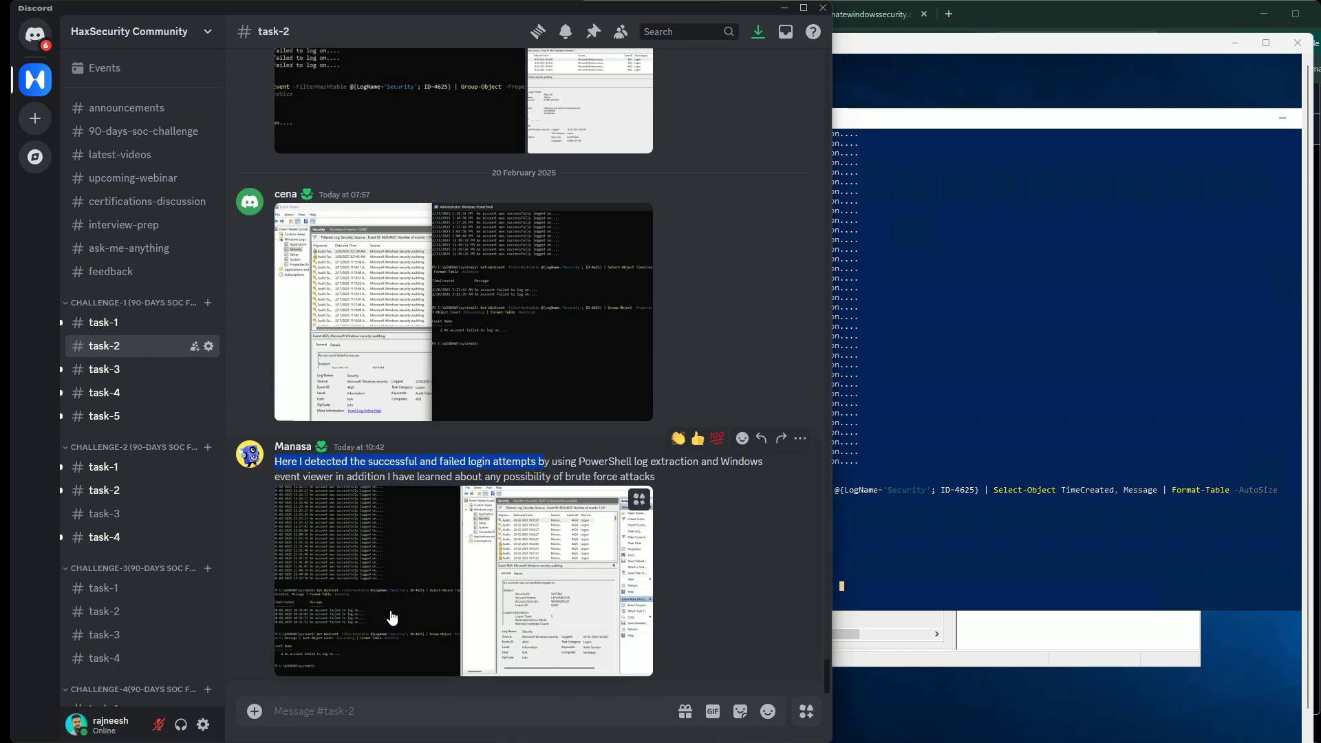
Step: Draft two bullet lines: '- observation' and '- what did tyu learn from thsi task'
{"action": "left_click", "coordinate": [338, 712]}
{"action": "type", "text": "-"}
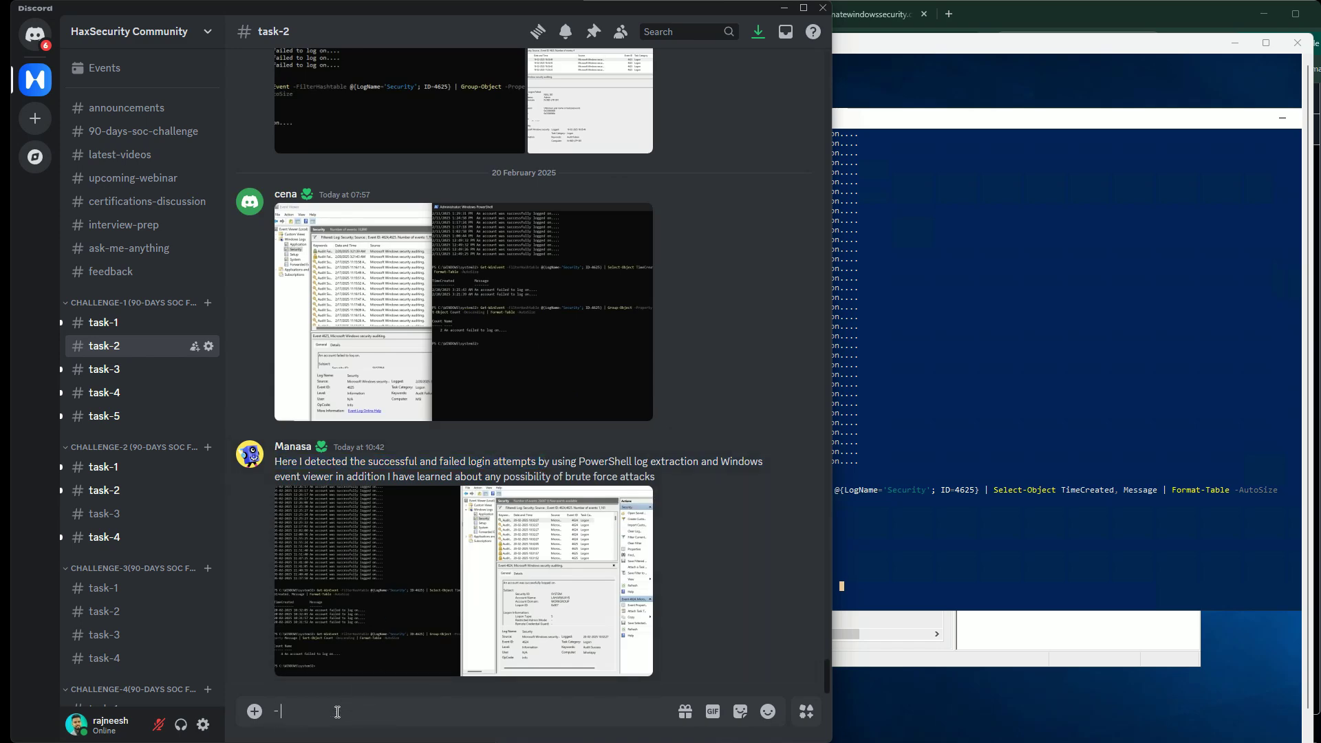
{"action": "type", "text": " observation"}
{"action": "key", "text": "shift+Return"}
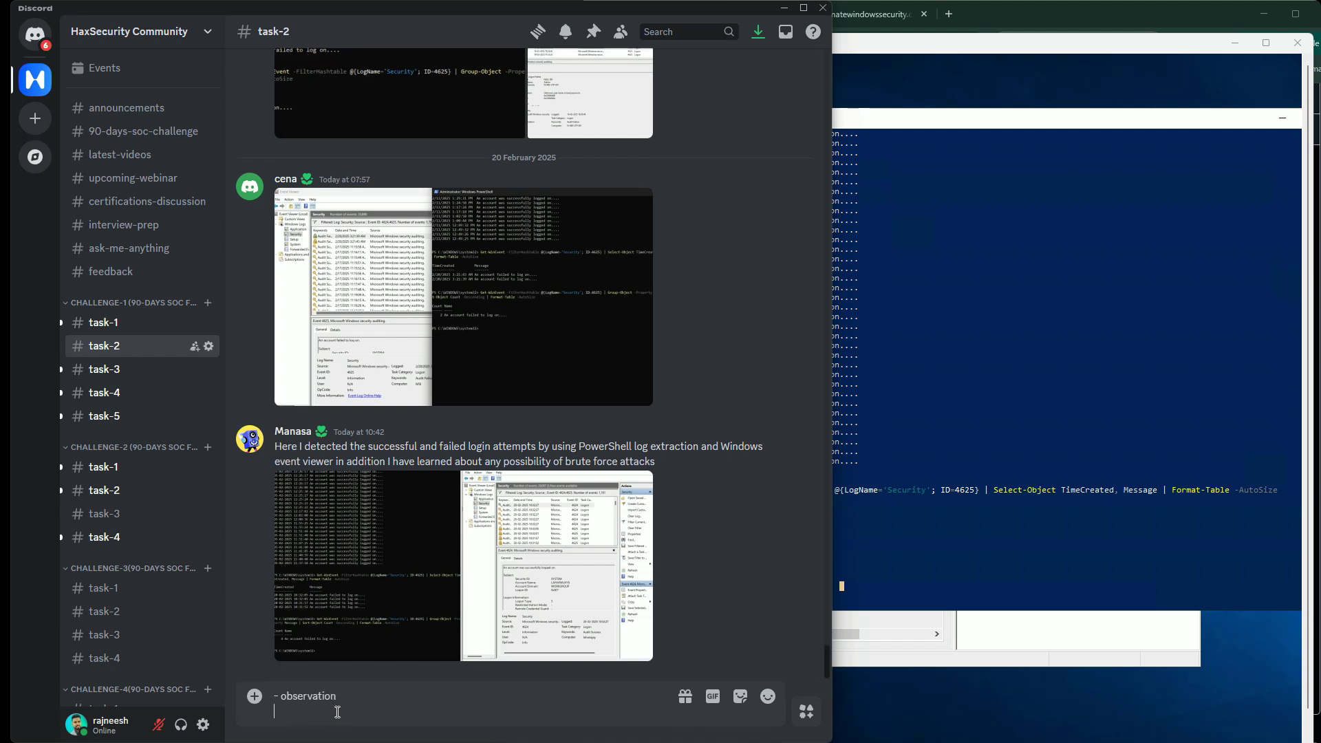
{"action": "type", "text": "- what did tyu learn from thsi task"}
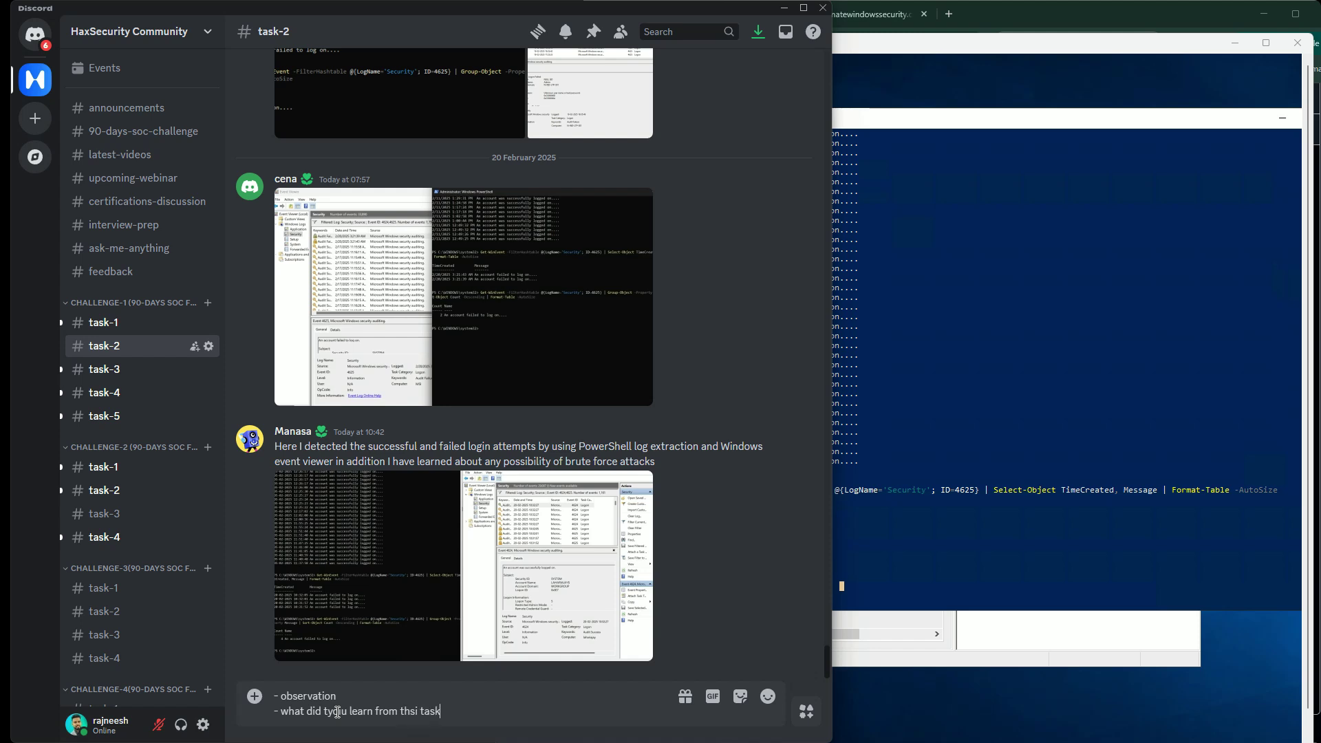